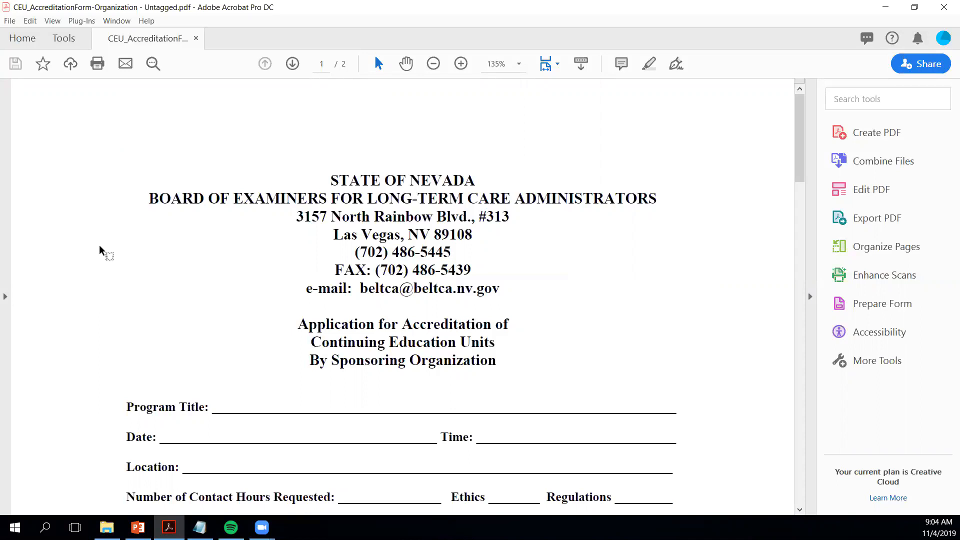
# - Expand the navigation pane and reset its panes to the default set
pyautogui.click(5, 296)
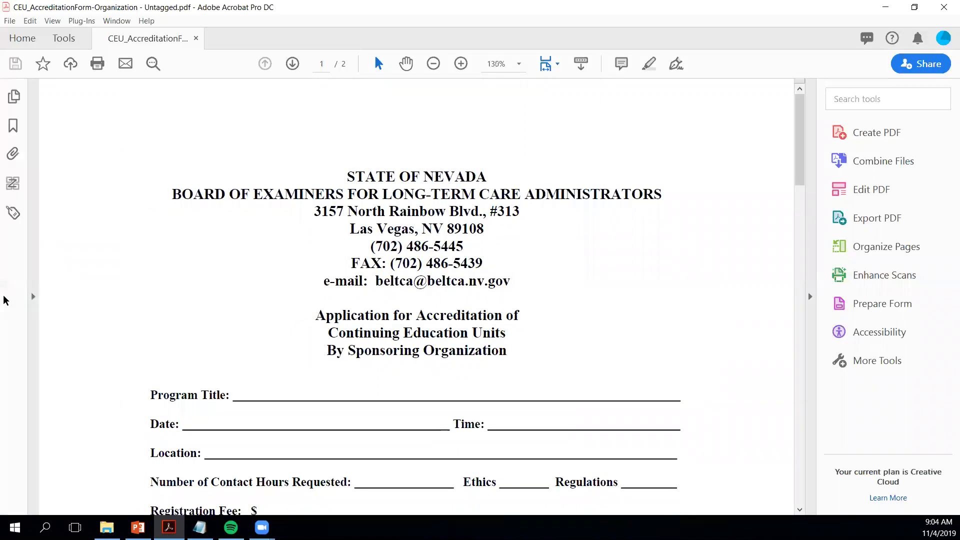
pyautogui.rightClick(15, 181)
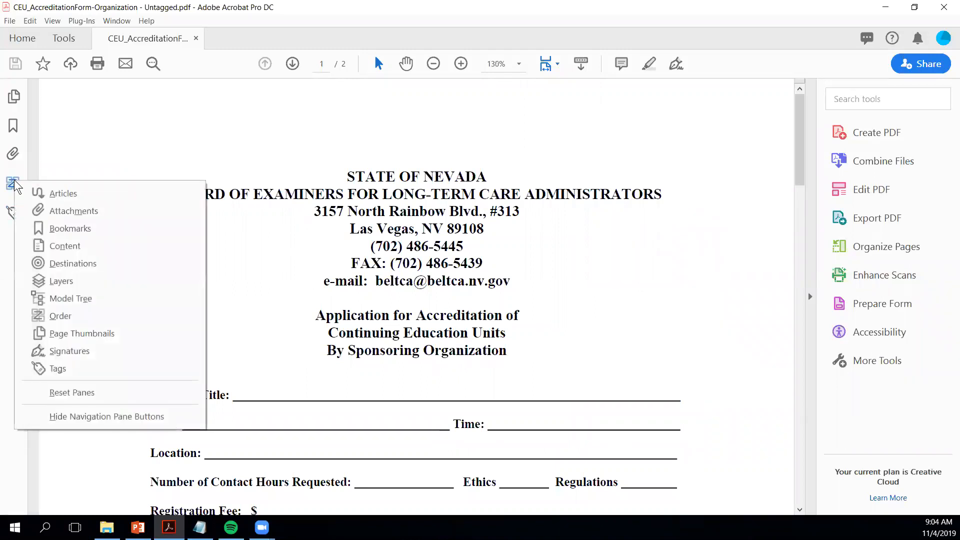
pyautogui.click(76, 390)
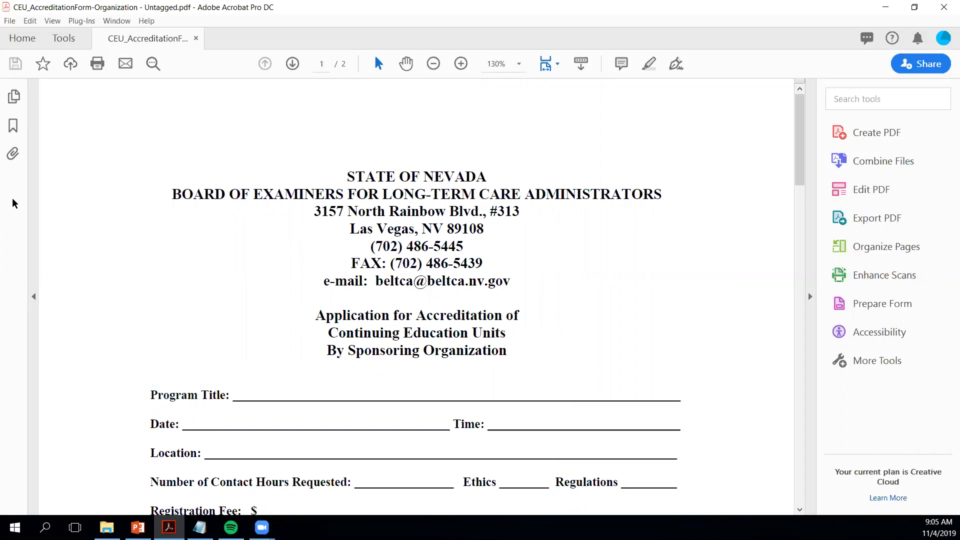
# - Add the Order pane and the Tags pane to the navigation pane, leaving the Tags pane displayed
pyautogui.click(51, 24)
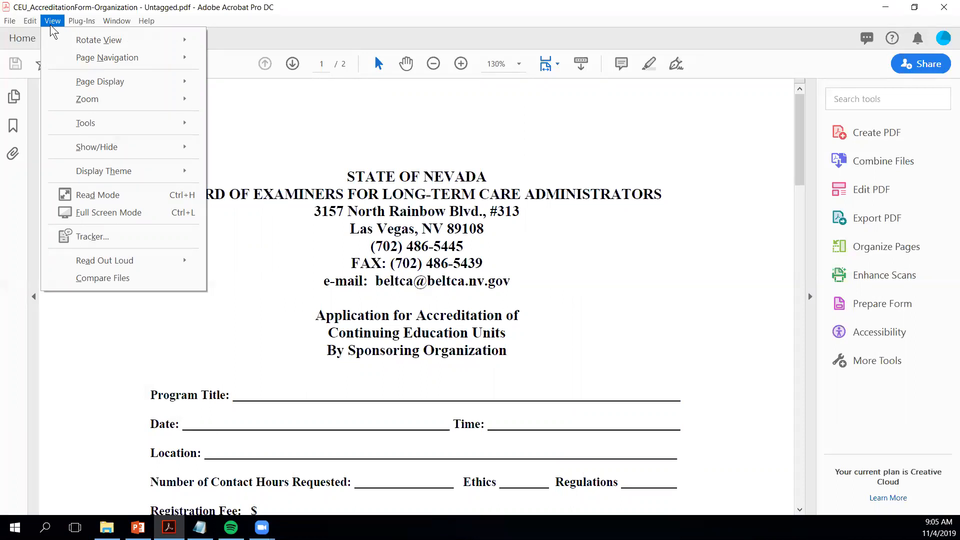
pyautogui.moveTo(110, 150)
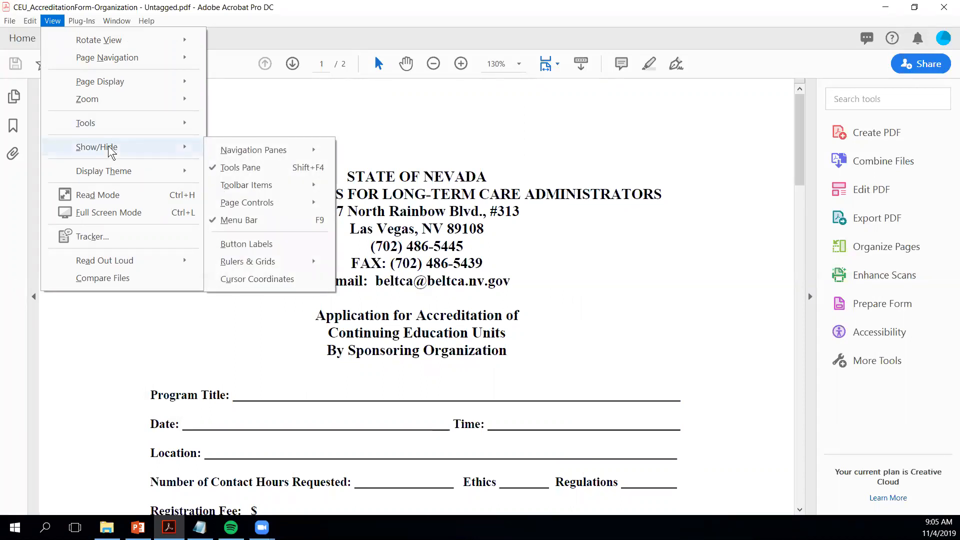
pyautogui.moveTo(283, 149)
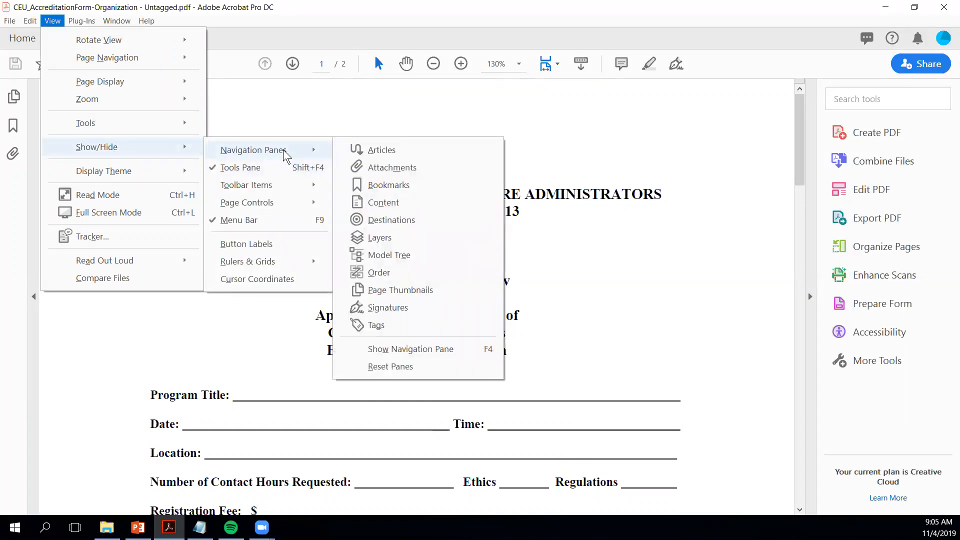
pyautogui.click(403, 270)
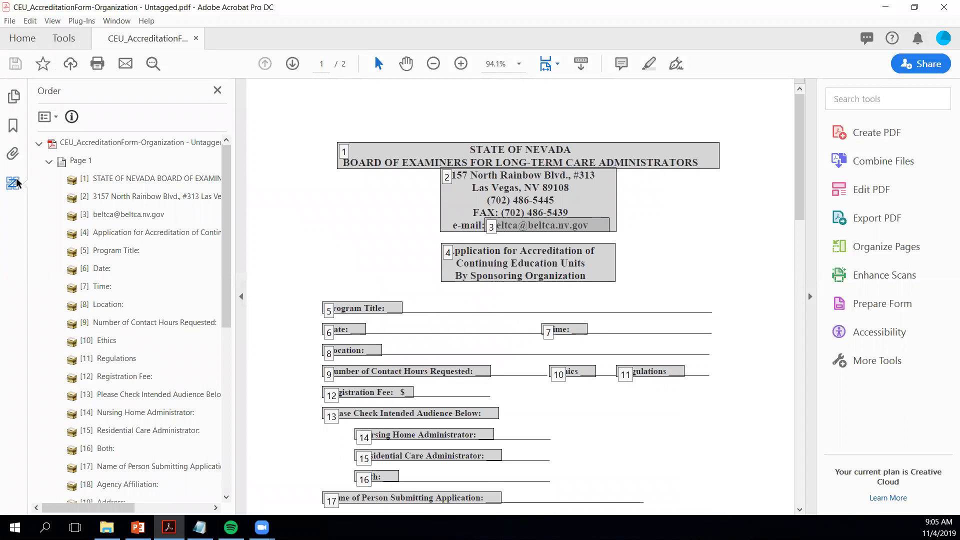
pyautogui.click(56, 23)
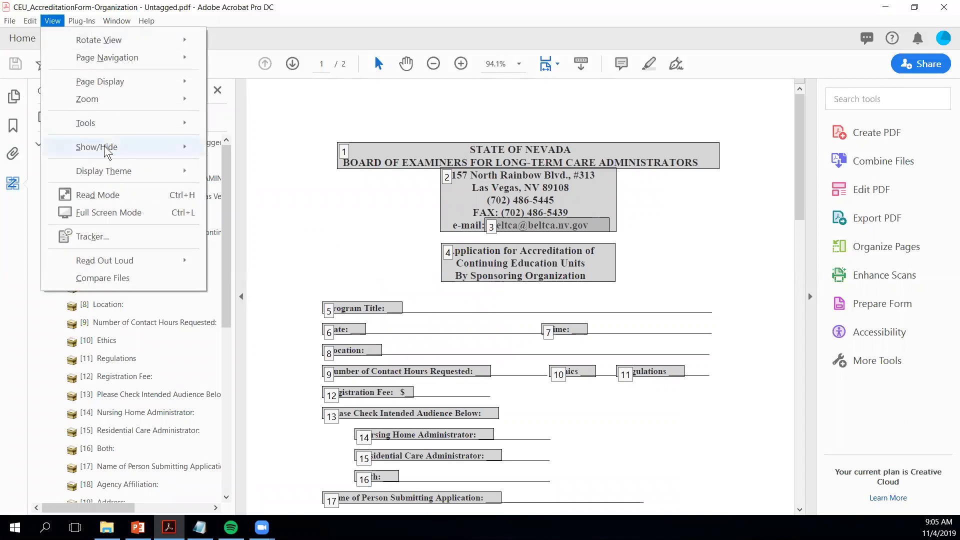
pyautogui.moveTo(233, 151)
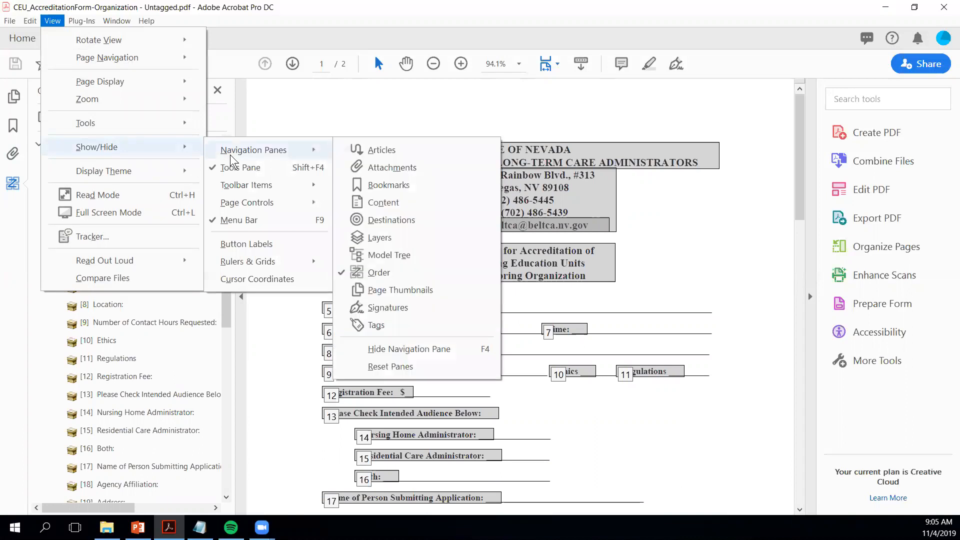
pyautogui.click(377, 326)
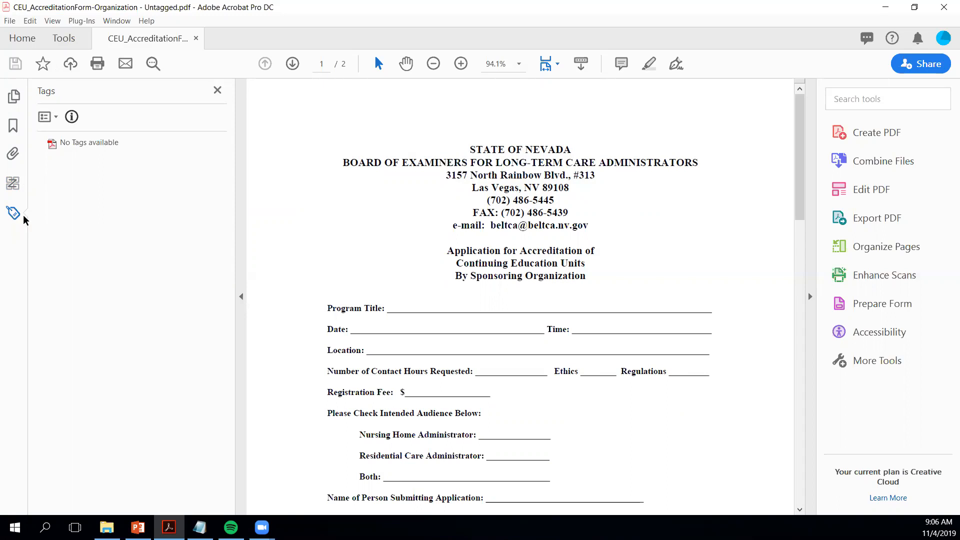
# - Search the available tools for "action wizard" and add Action Wizard to the tool shortcuts
pyautogui.click(65, 40)
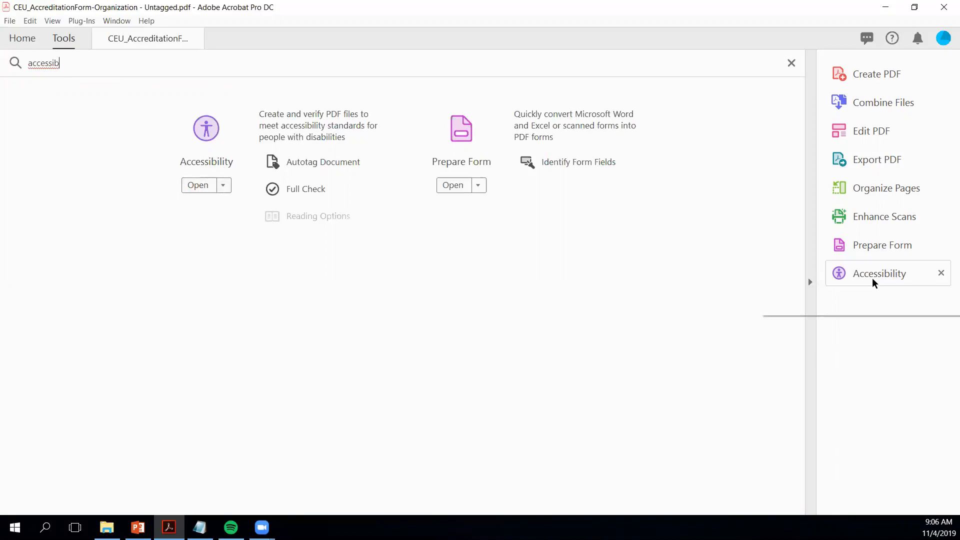
pyautogui.hotkey('ctrl', 'a')
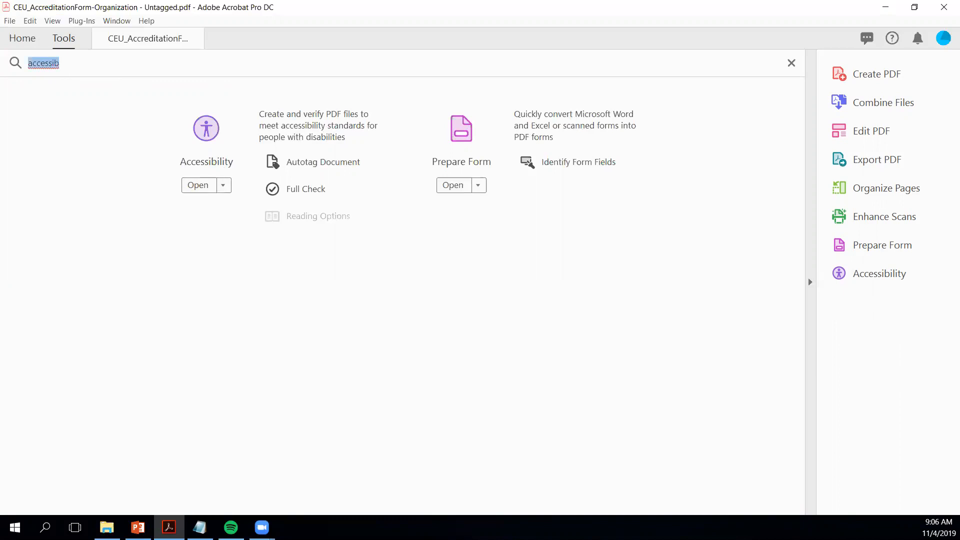
pyautogui.write('actio')
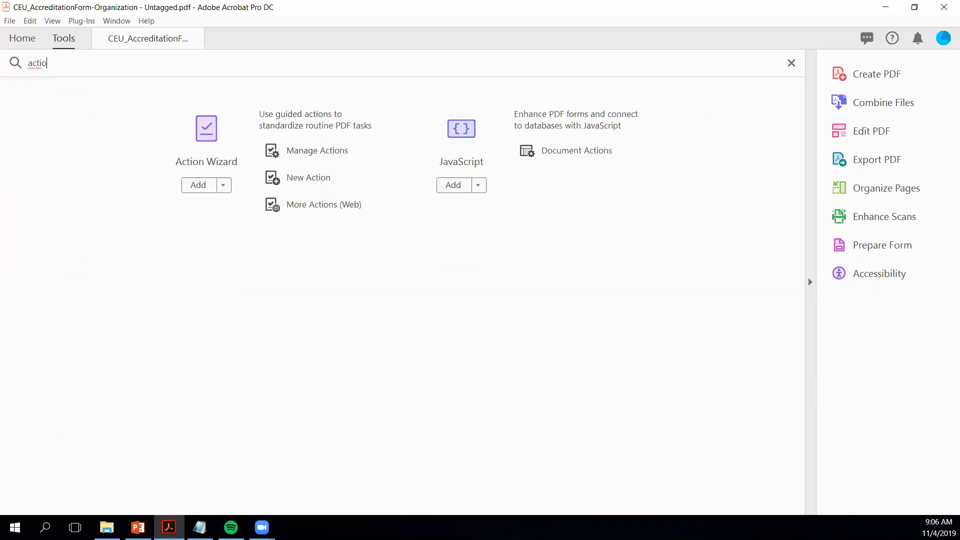
pyautogui.write('n wizard')
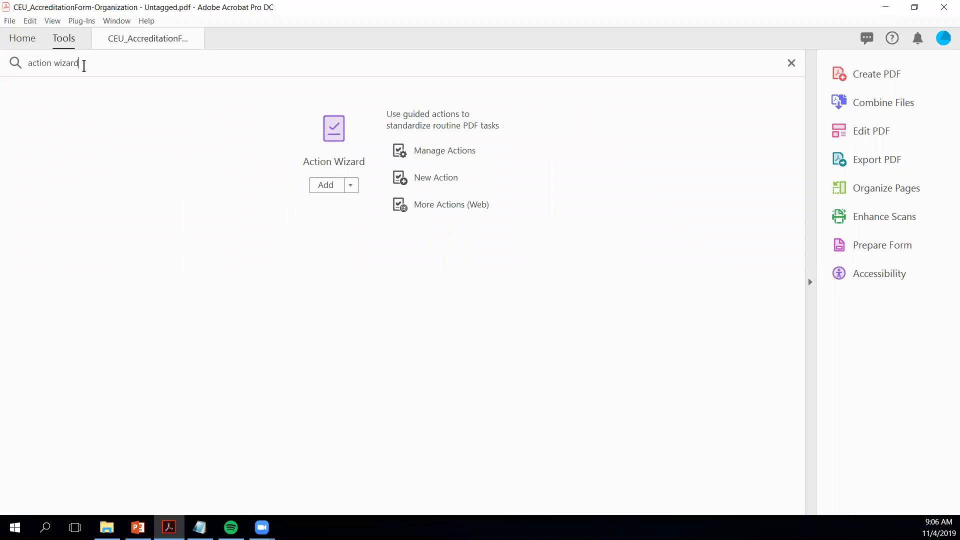
pyautogui.click(329, 186)
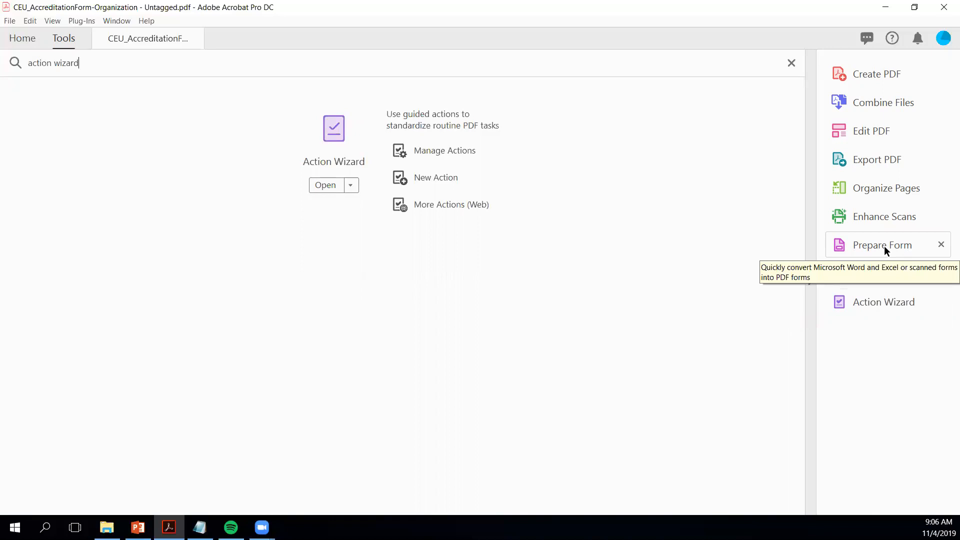
# - Search the available tools for "prepare form" and return to the untagged CEU accreditation form
pyautogui.moveTo(91, 65); pyautogui.dragTo(28, 63)
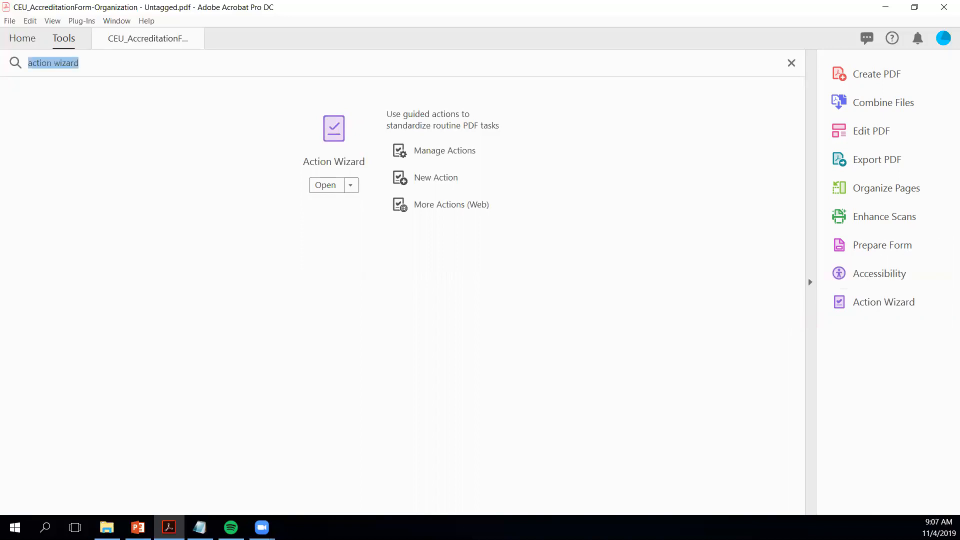
pyautogui.write('prepare form')
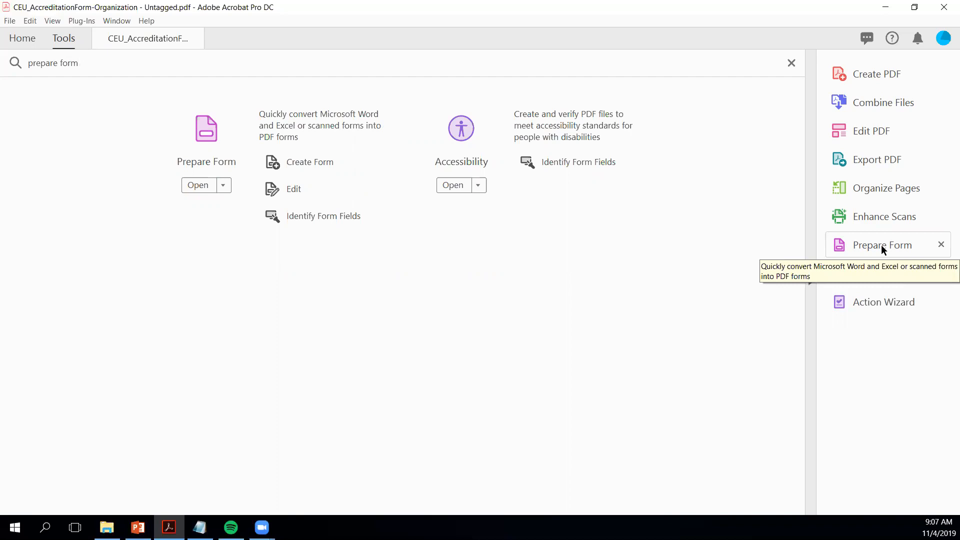
pyautogui.click(145, 38)
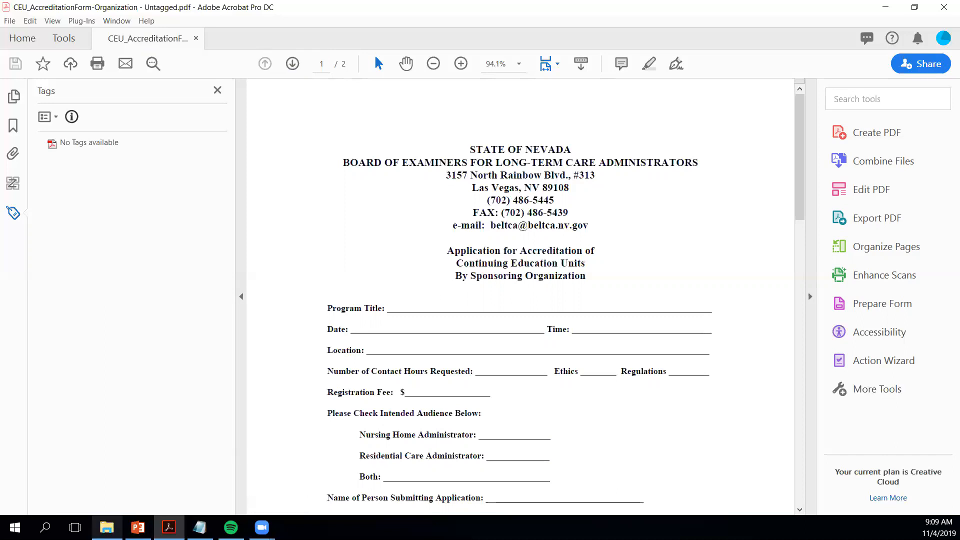
# - Open the Delete Tags PDF from the Advanced PDF Accessibility - Forms folder and display its tag tree
pyautogui.click(106, 528)
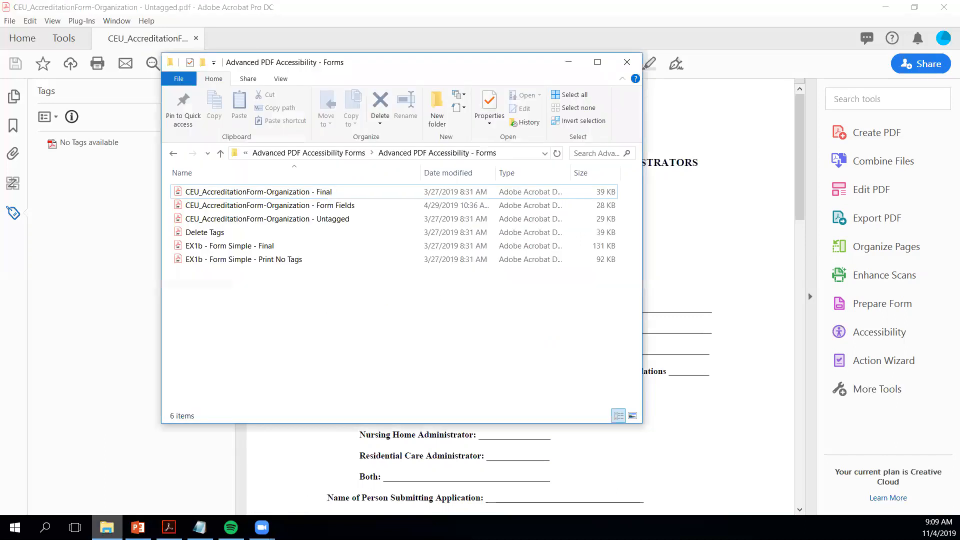
pyautogui.doubleClick(216, 233)
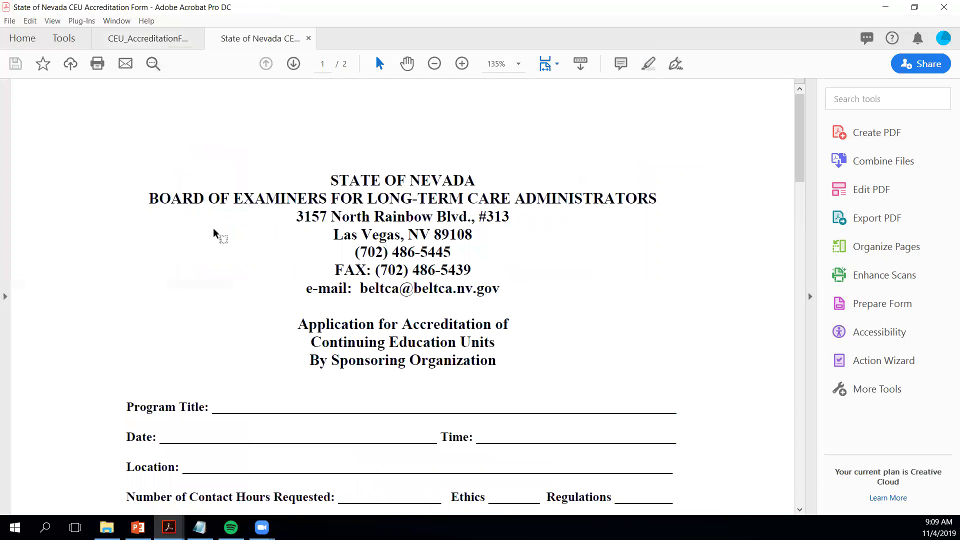
pyautogui.click(5, 297)
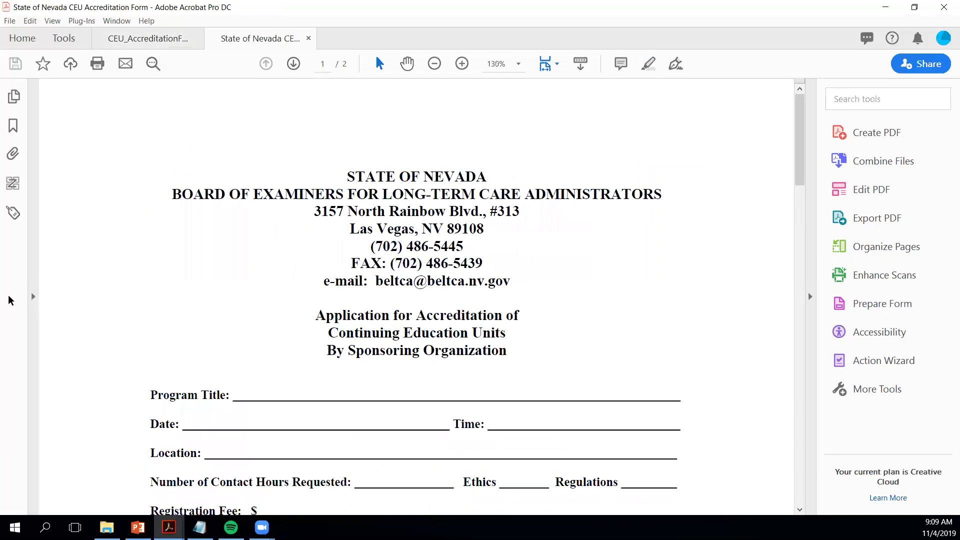
pyautogui.click(13, 214)
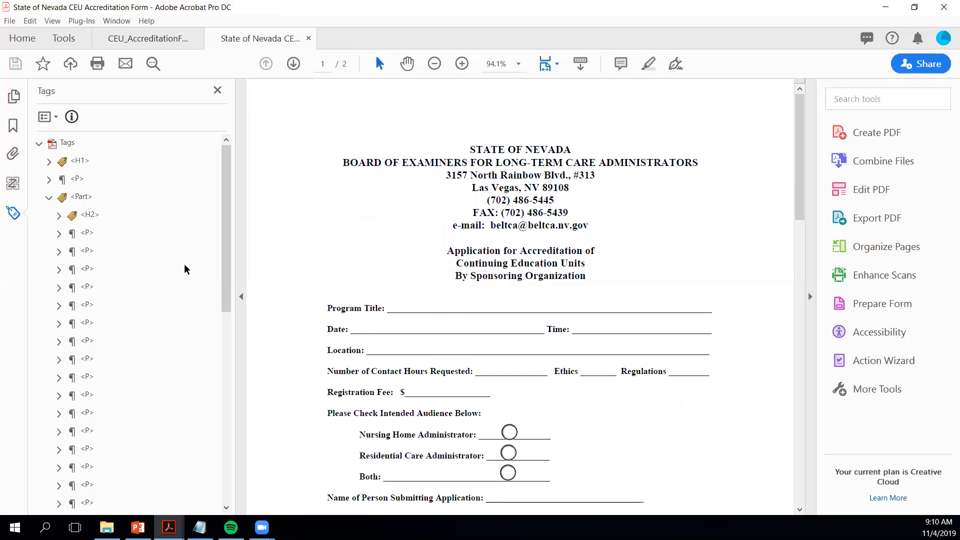
# - Delete the entire tag tree from the root Tags entry, and close the Delete Tags file without saving
pyautogui.rightClick(67, 148)
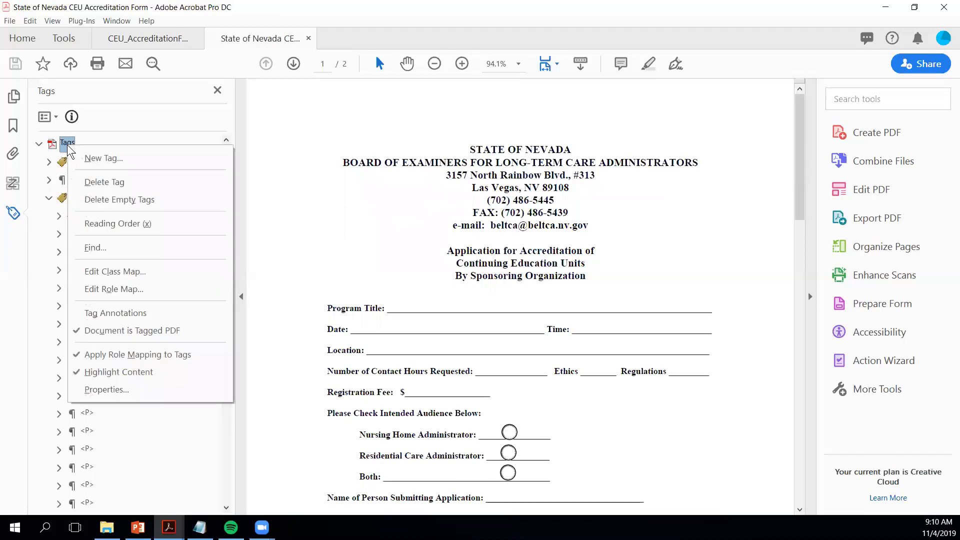
pyautogui.click(95, 182)
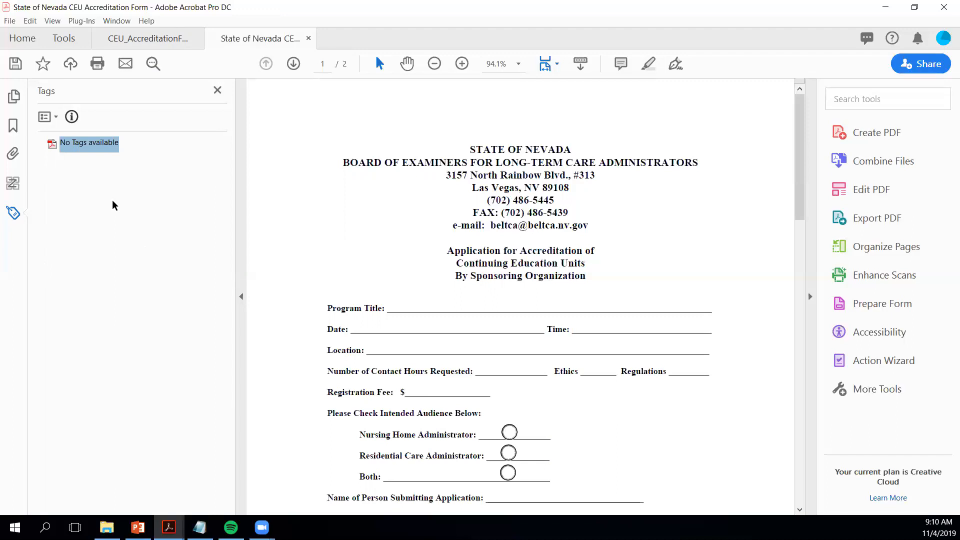
pyautogui.click(308, 38)
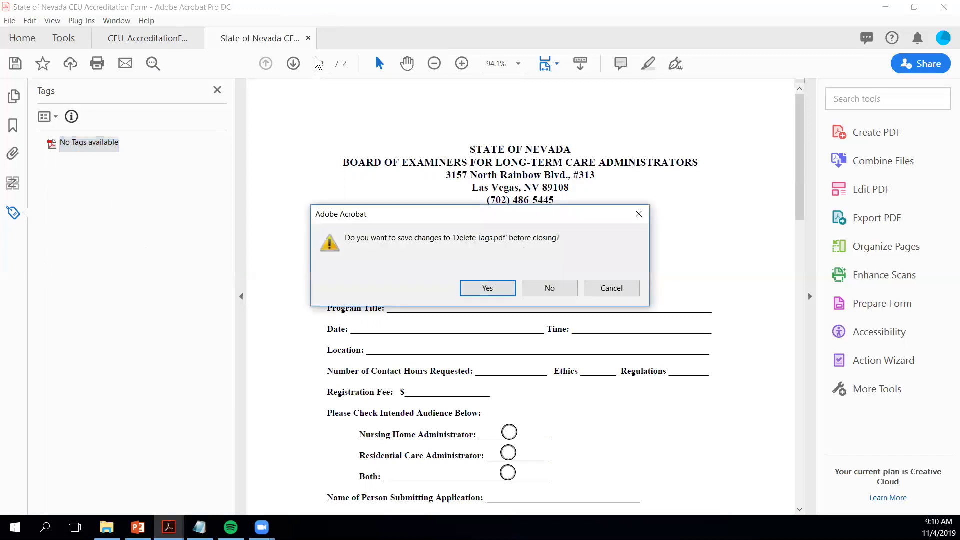
pyautogui.click(549, 289)
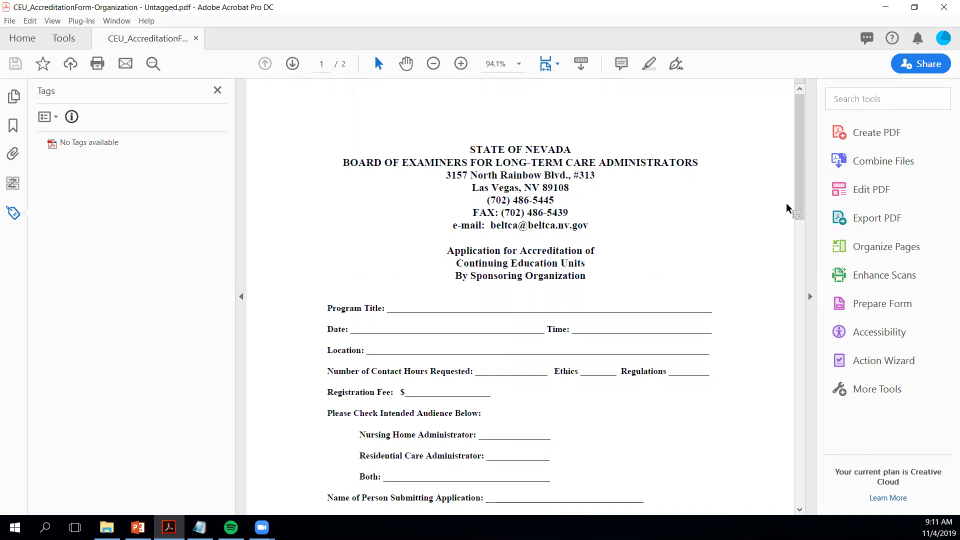
# - Start Prepare Form on the untagged CEU accreditation form with form field auto detection on
pyautogui.click(879, 304)
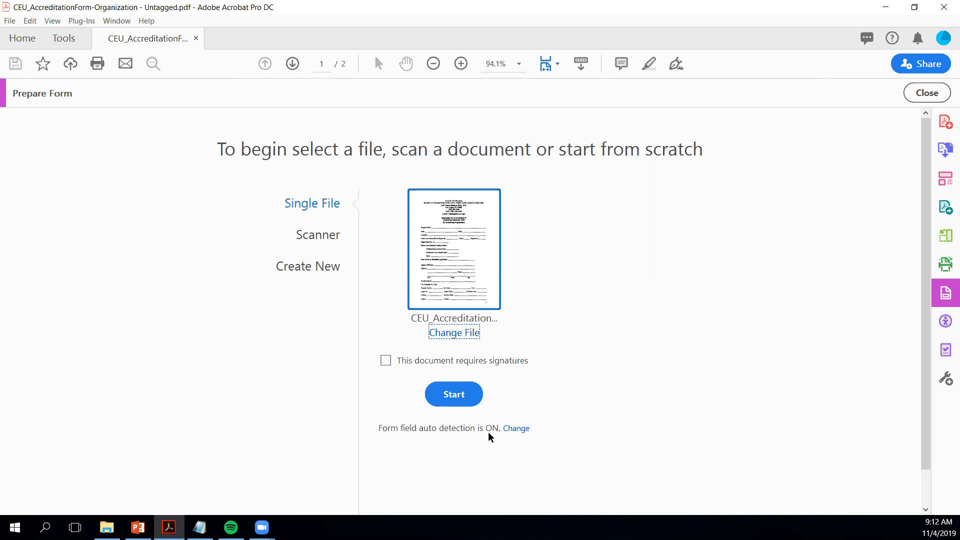
pyautogui.click(455, 395)
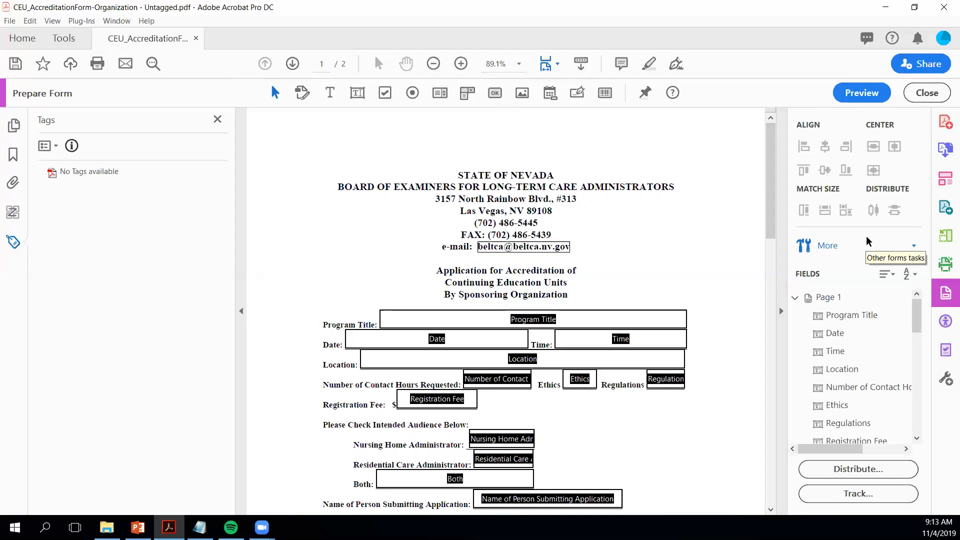
pyautogui.click(914, 246)
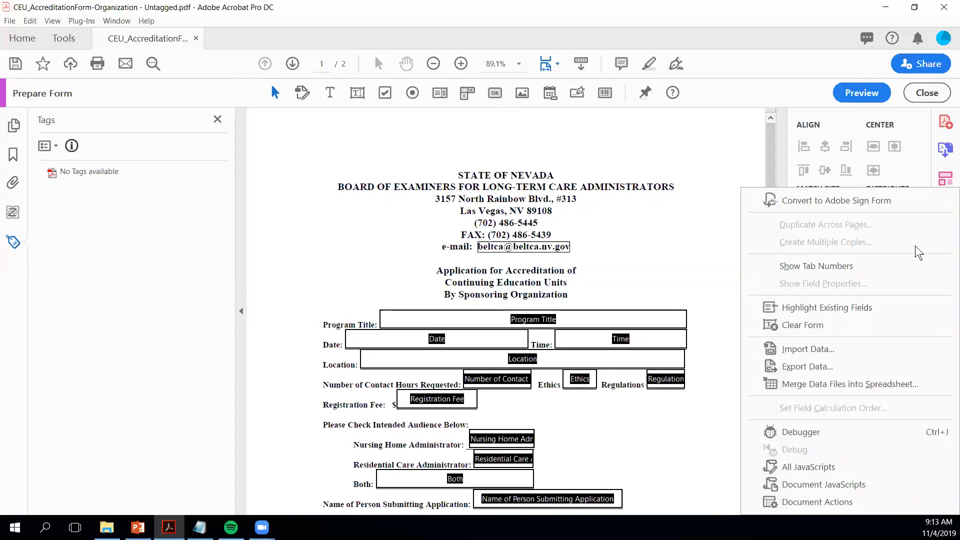
pyautogui.click(701, 208)
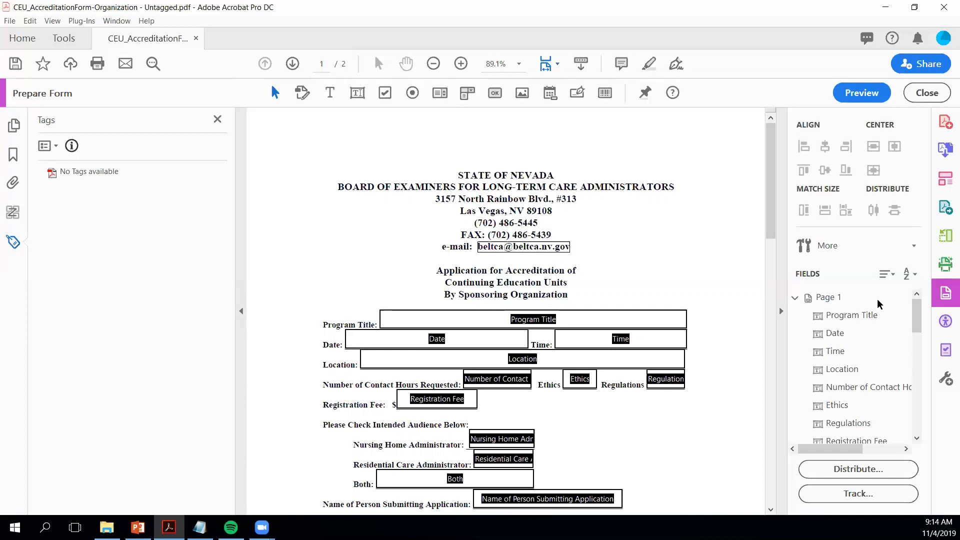
# - Collapse the form fields pane and delete the auto-detected Program Title field from page 1
pyautogui.click(780, 309)
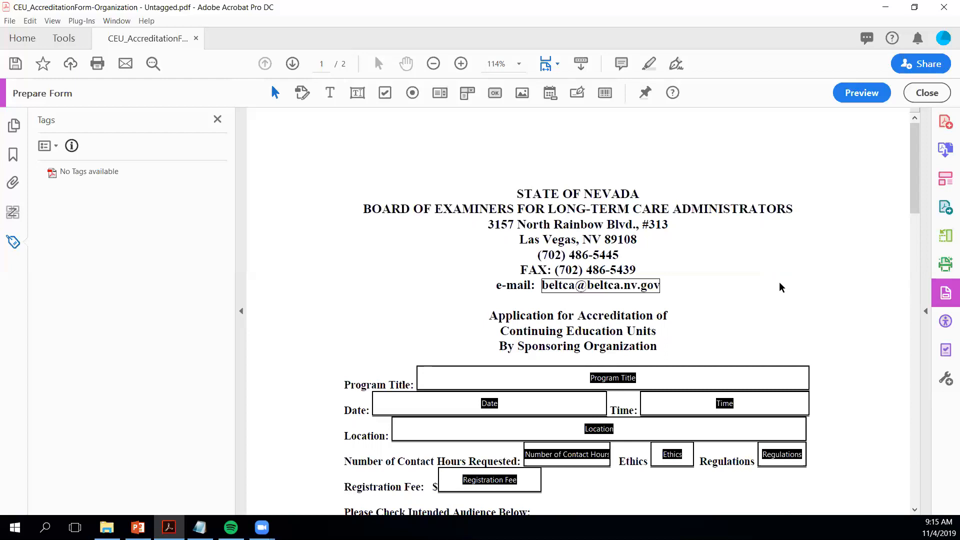
pyautogui.scroll(-4, 807, 283)
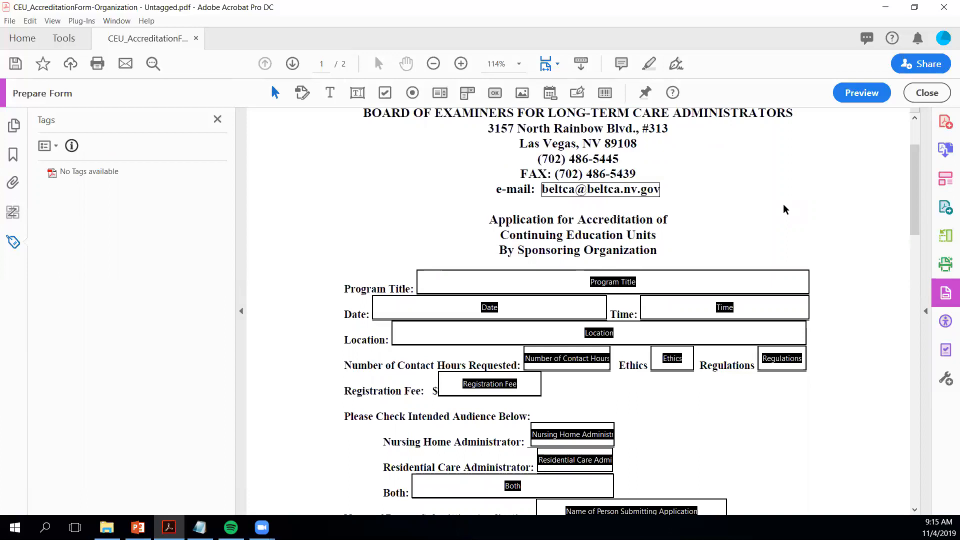
pyautogui.rightClick(664, 278)
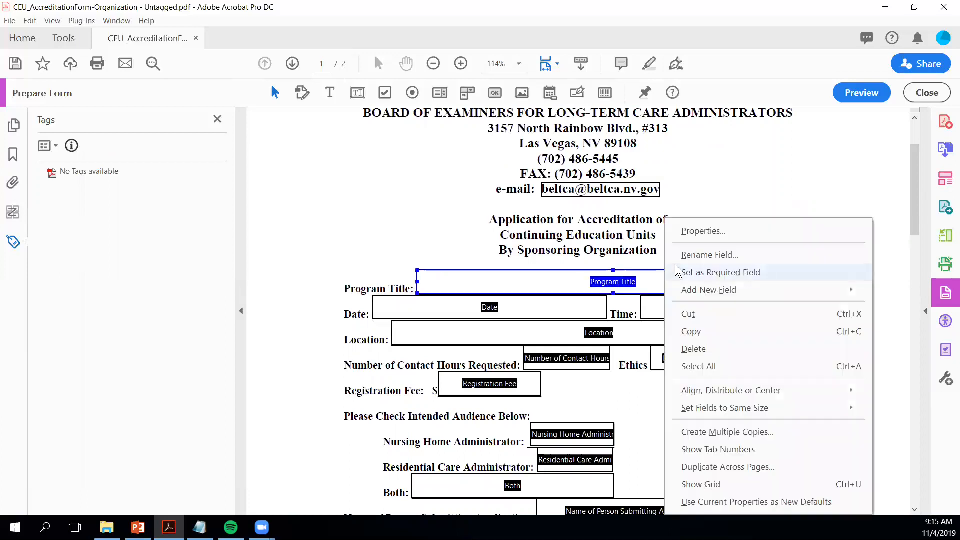
pyautogui.click(730, 350)
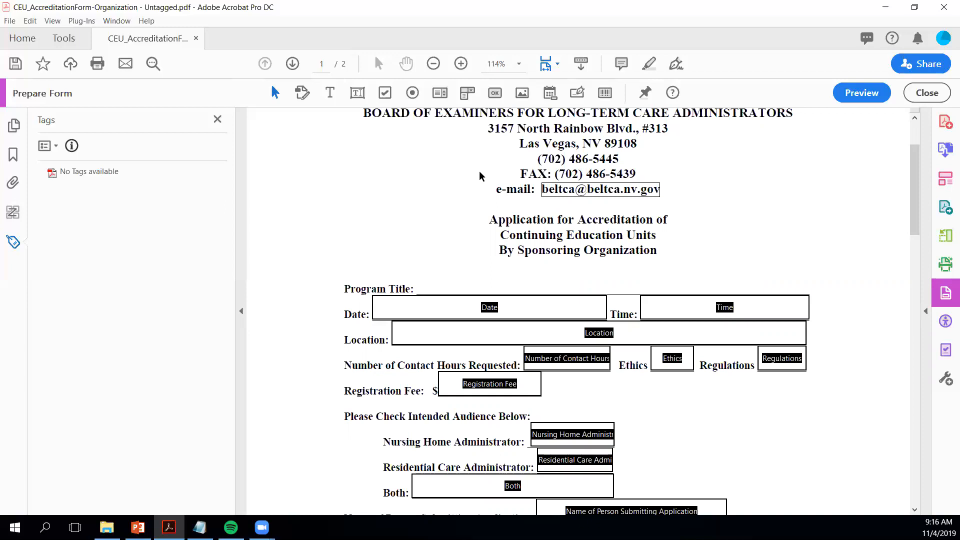
# - Add a text field beside the Program Title label and widen it to line up with the end of the Time field
pyautogui.click(357, 94)
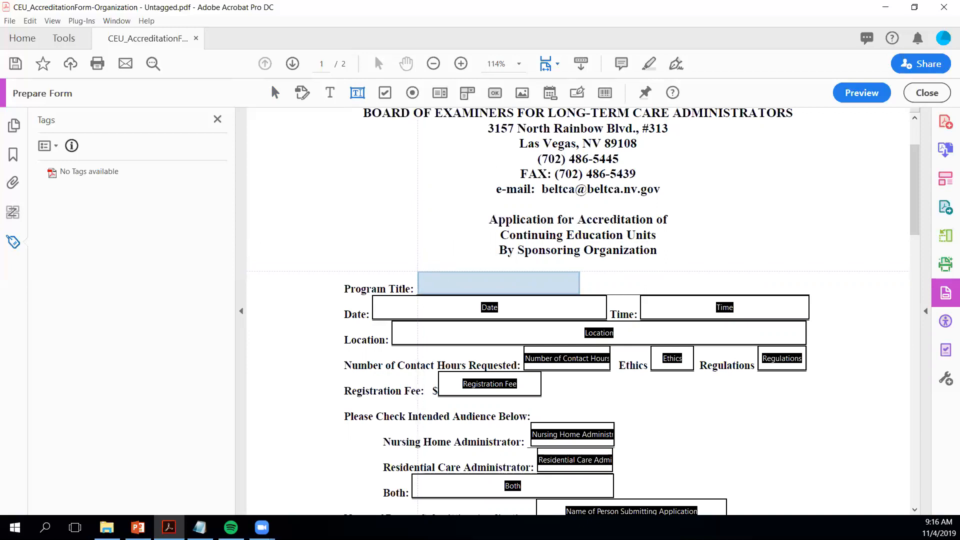
pyautogui.click(417, 271)
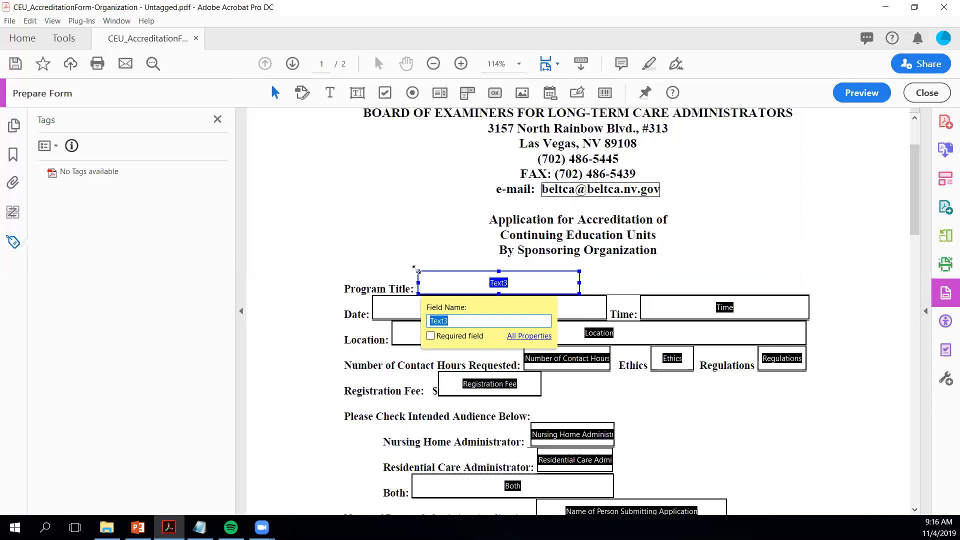
pyautogui.press('Return')
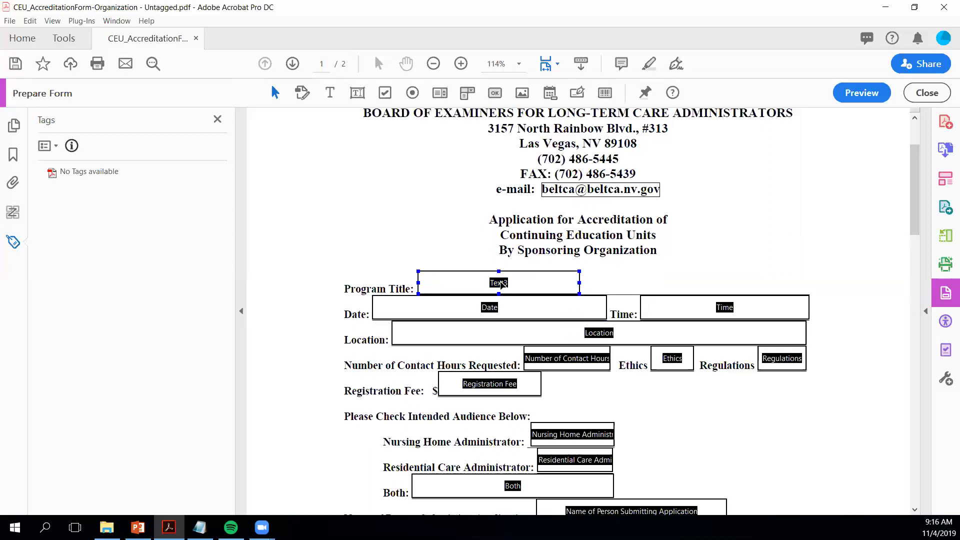
pyautogui.moveTo(500, 281); pyautogui.dragTo(500, 280)
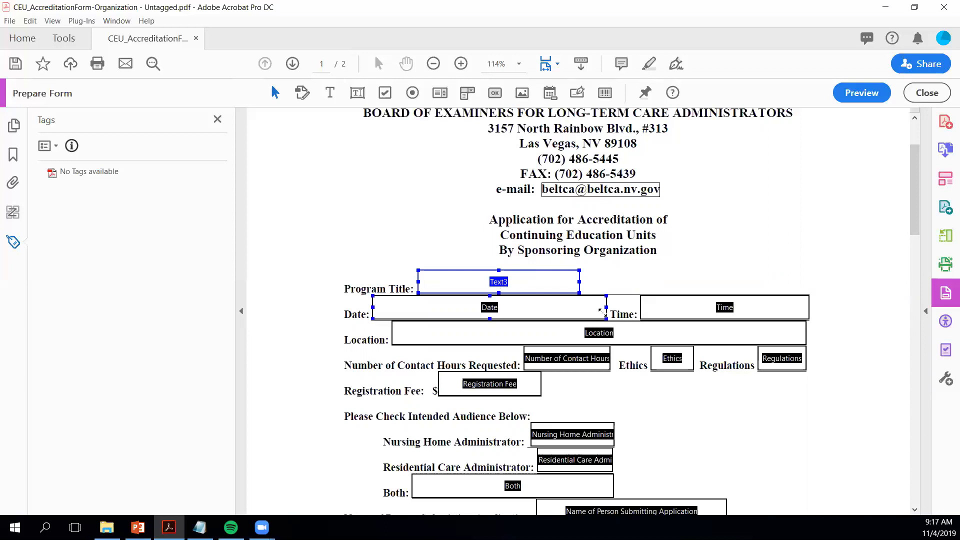
pyautogui.moveTo(579, 282); pyautogui.dragTo(809, 287)
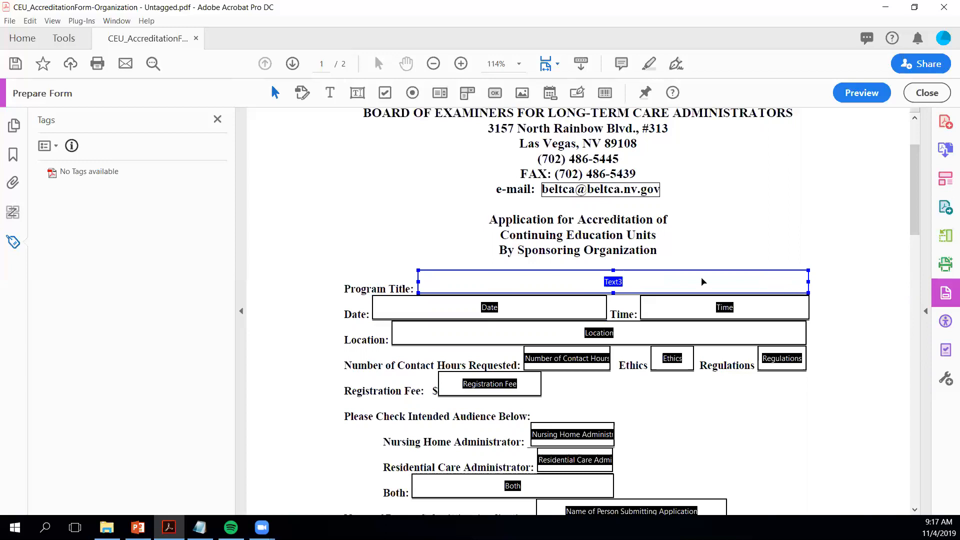
# - Set both the name and the tooltip of the new text field to Program Title
pyautogui.doubleClick(612, 284)
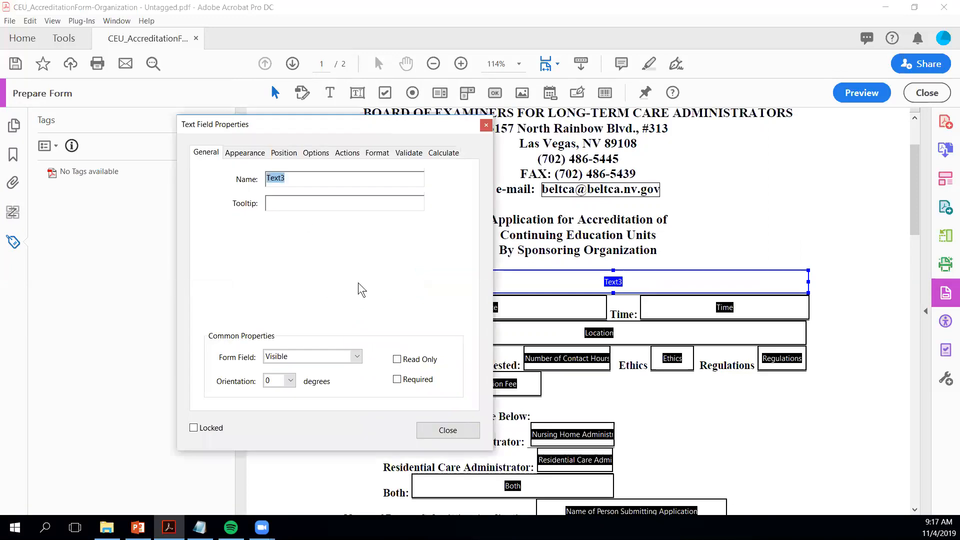
pyautogui.click(485, 125)
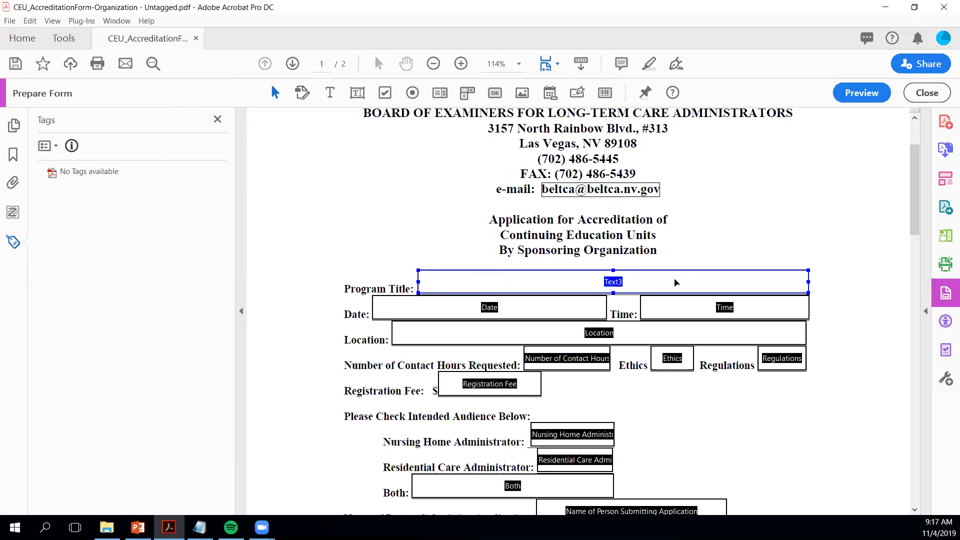
pyautogui.rightClick(605, 282)
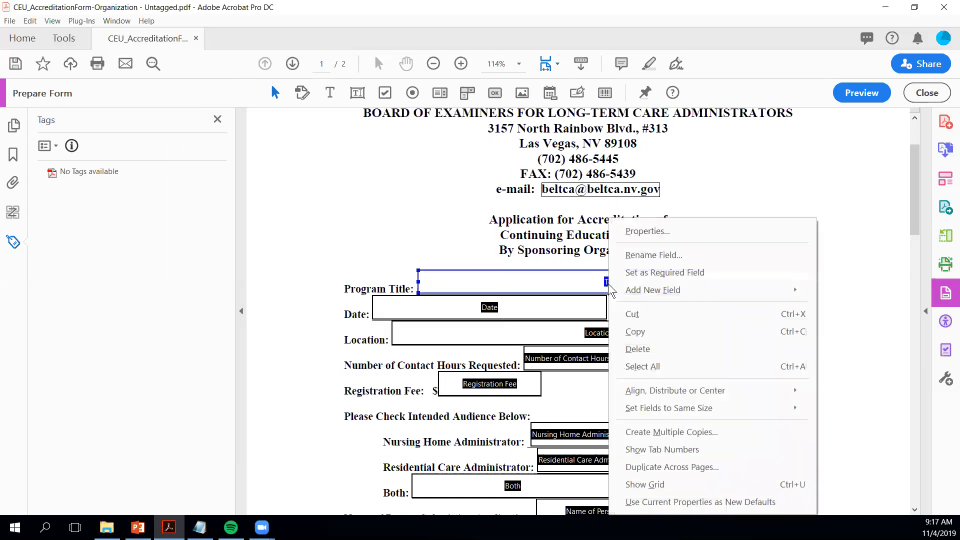
pyautogui.click(644, 233)
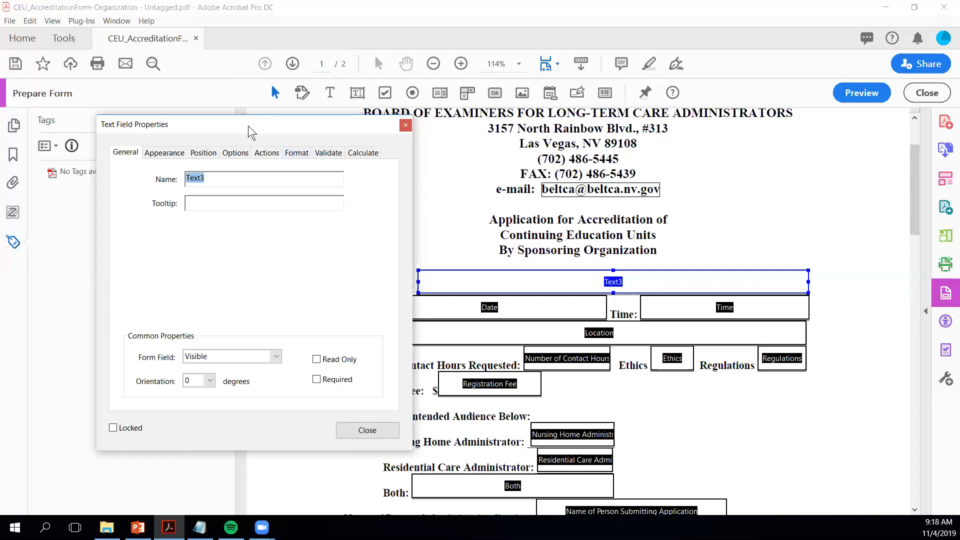
pyautogui.moveTo(247, 125); pyautogui.dragTo(178, 121)
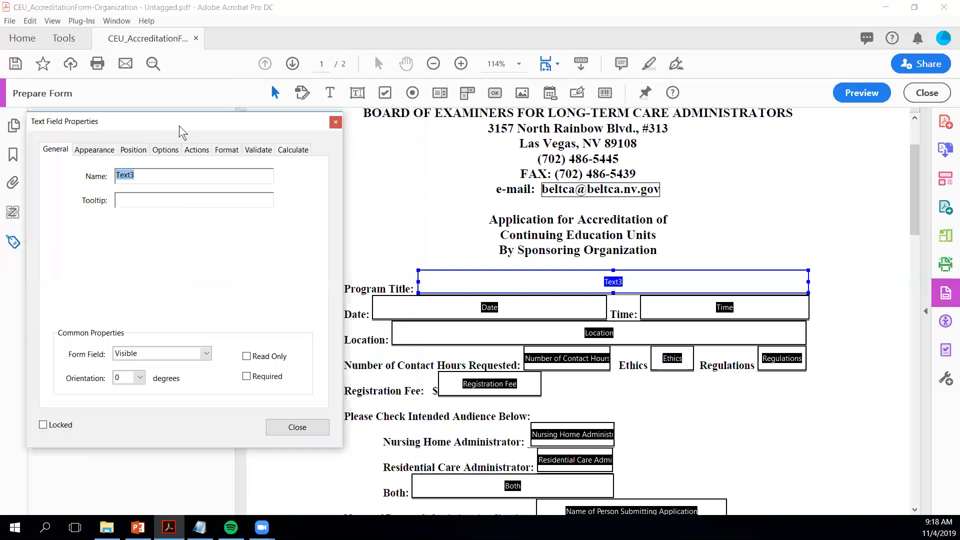
pyautogui.click(146, 175)
pyautogui.moveTo(144, 175); pyautogui.dragTo(77, 168)
pyautogui.write('Program Title')
pyautogui.moveTo(174, 176); pyautogui.dragTo(63, 155)
pyautogui.hotkey('ctrl', 'c')
pyautogui.click(152, 198)
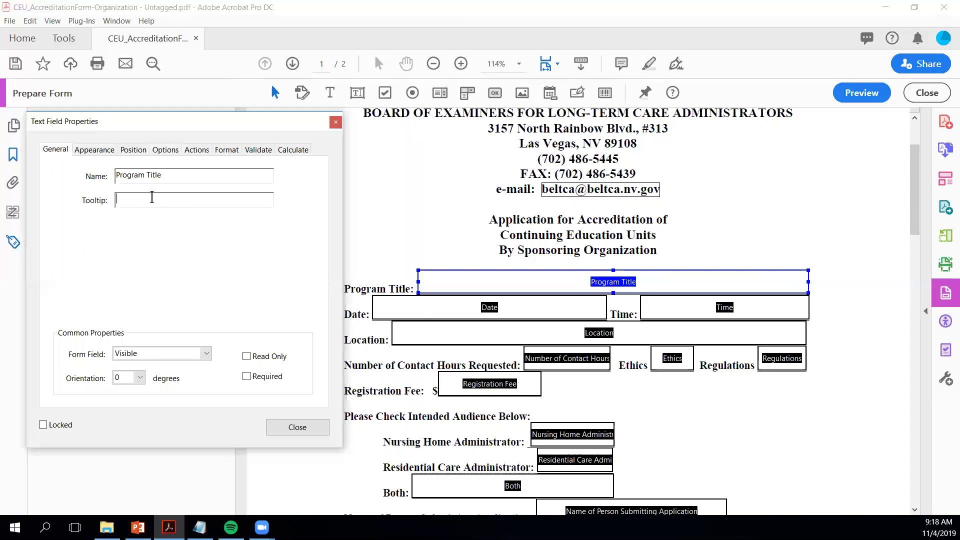
pyautogui.hotkey('ctrl', 'v')
# - Examine the Date and Time fields' names and tooltips, and the appearance and option settings of the Time field
pyautogui.click(488, 314)
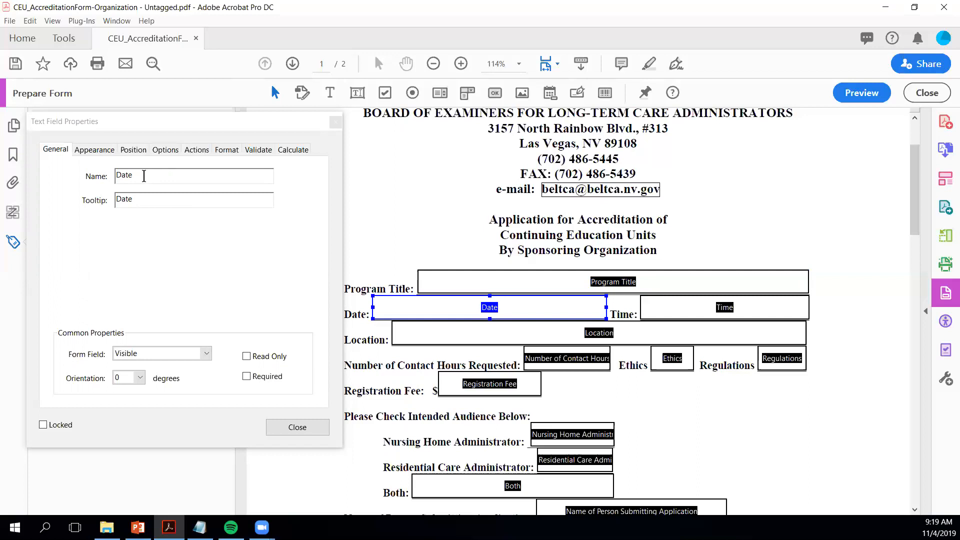
pyautogui.keyDown('ctrl'); pyautogui.click(723, 312); pyautogui.keyUp('ctrl')
pyautogui.click(724, 312)
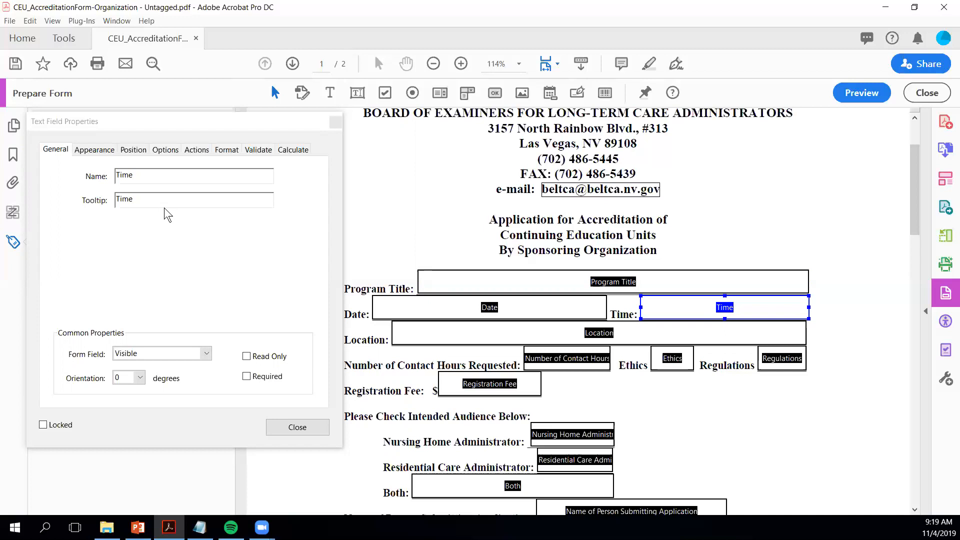
pyautogui.click(97, 152)
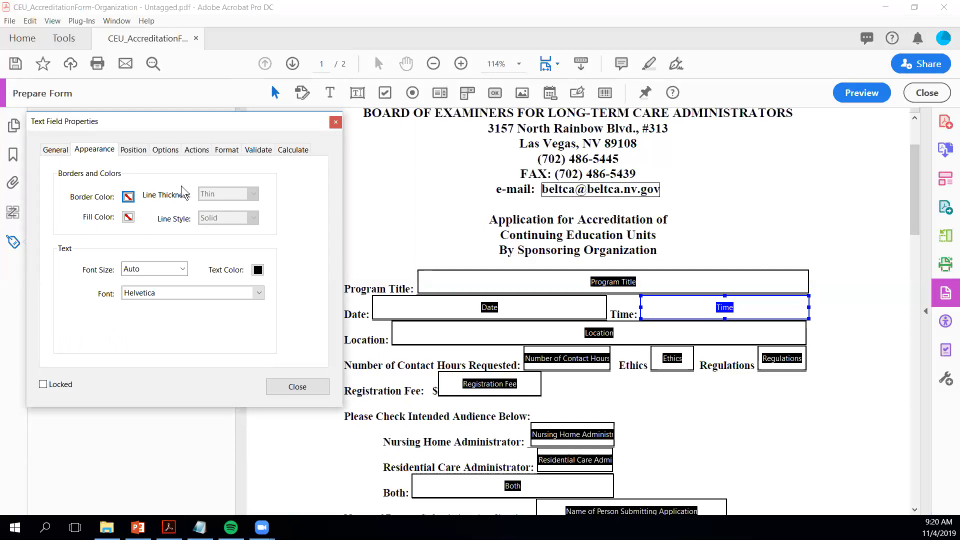
pyautogui.click(173, 155)
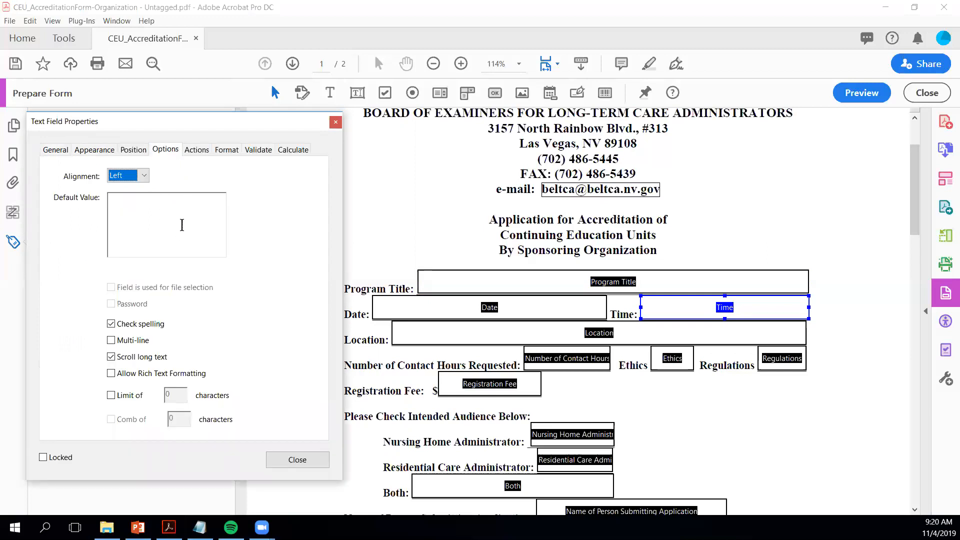
pyautogui.keyDown('ctrl'); pyautogui.click(572, 306); pyautogui.keyUp('ctrl')
pyautogui.keyDown('ctrl'); pyautogui.click(531, 305); pyautogui.keyUp('ctrl')
pyautogui.click(110, 149)
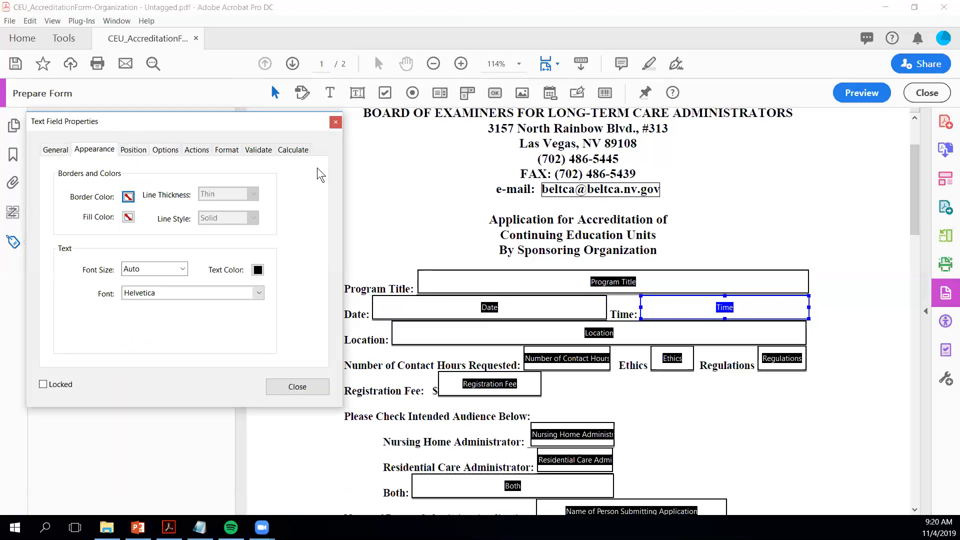
# - Give the Date field the Date format category with the mm/dd/yy option
pyautogui.keyDown('ctrl'); pyautogui.click(492, 310); pyautogui.keyUp('ctrl')
pyautogui.click(491, 310)
pyautogui.click(49, 150)
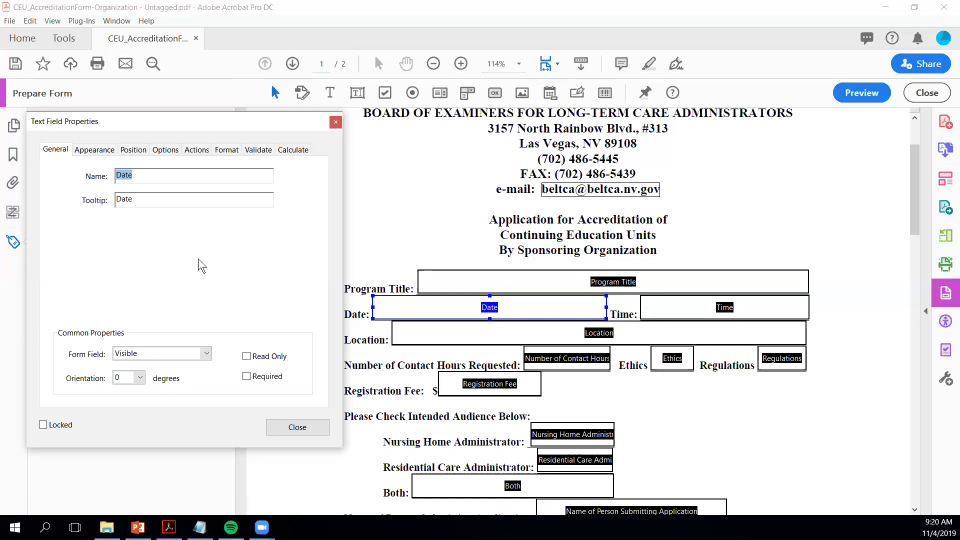
pyautogui.click(225, 149)
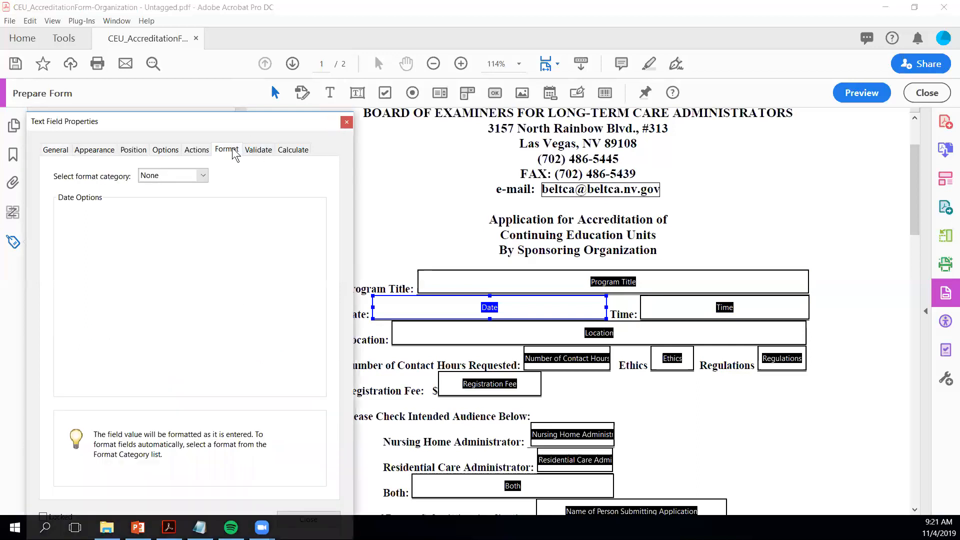
pyautogui.click(200, 177)
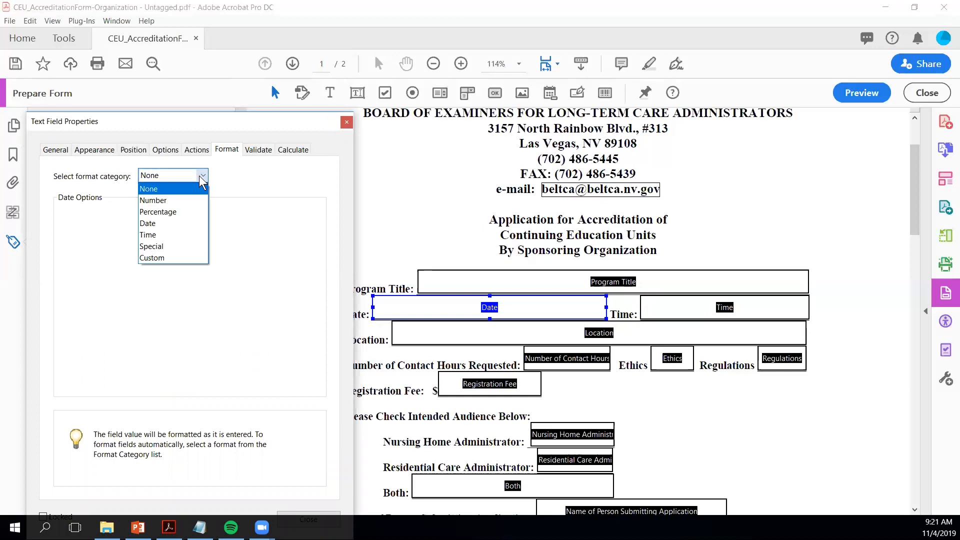
pyautogui.click(181, 224)
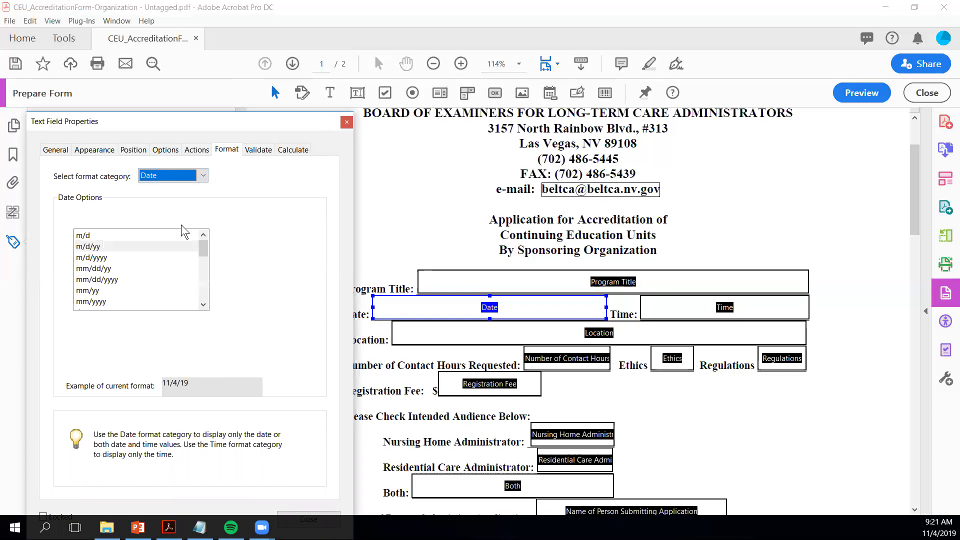
pyautogui.click(109, 270)
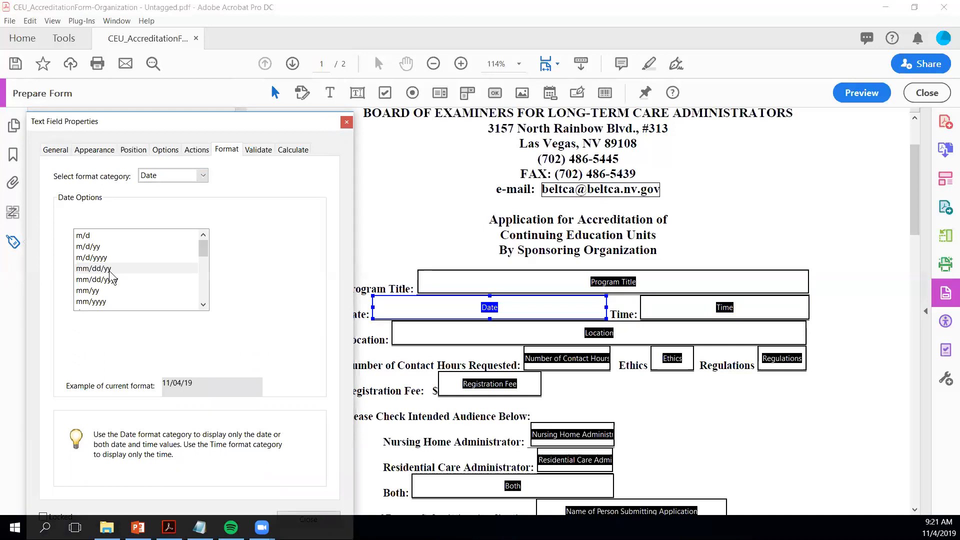
# - Append (mm/dd/yy) to the Date field's tooltip and check the names and tooltips of the Time and Location fields
pyautogui.click(69, 149)
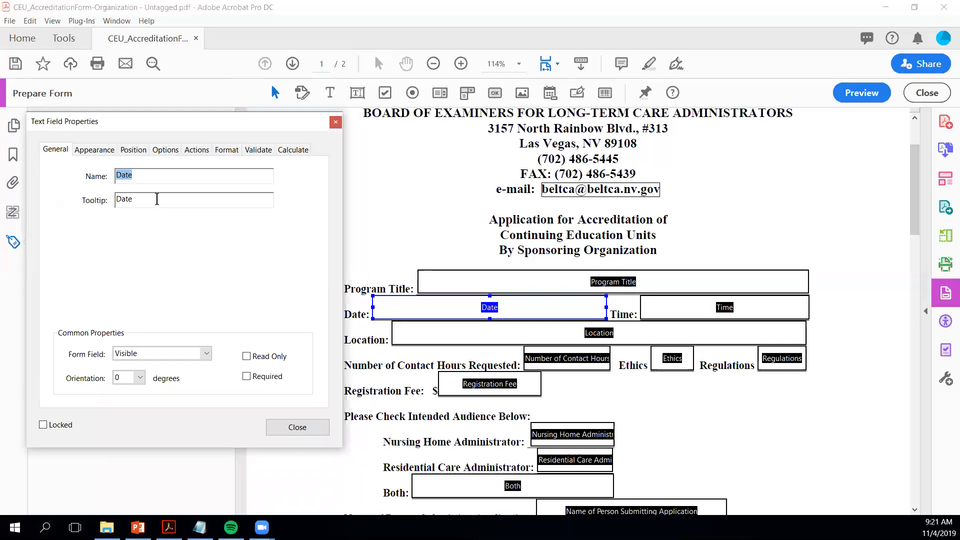
pyautogui.click(157, 199)
pyautogui.write('(mm/dd/yy)')
pyautogui.click(731, 308)
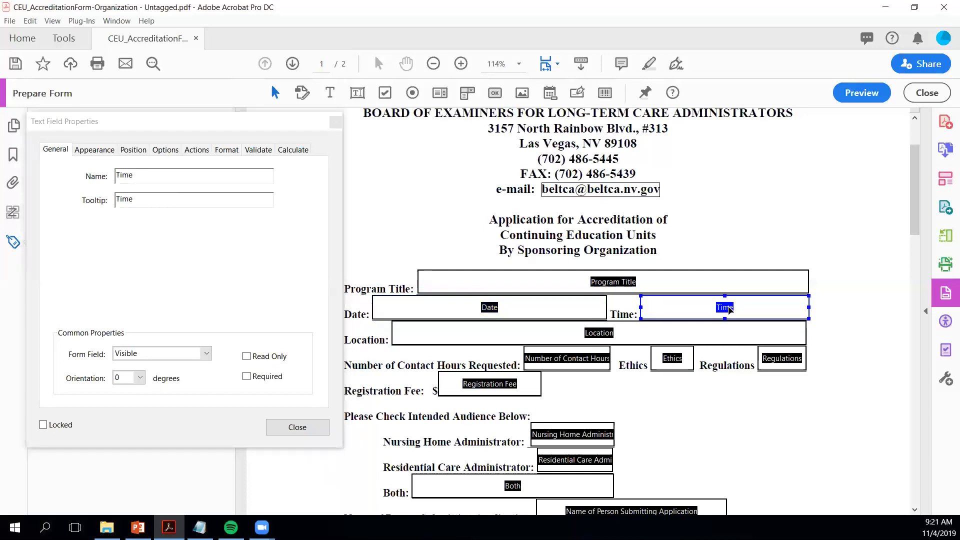
pyautogui.click(606, 334)
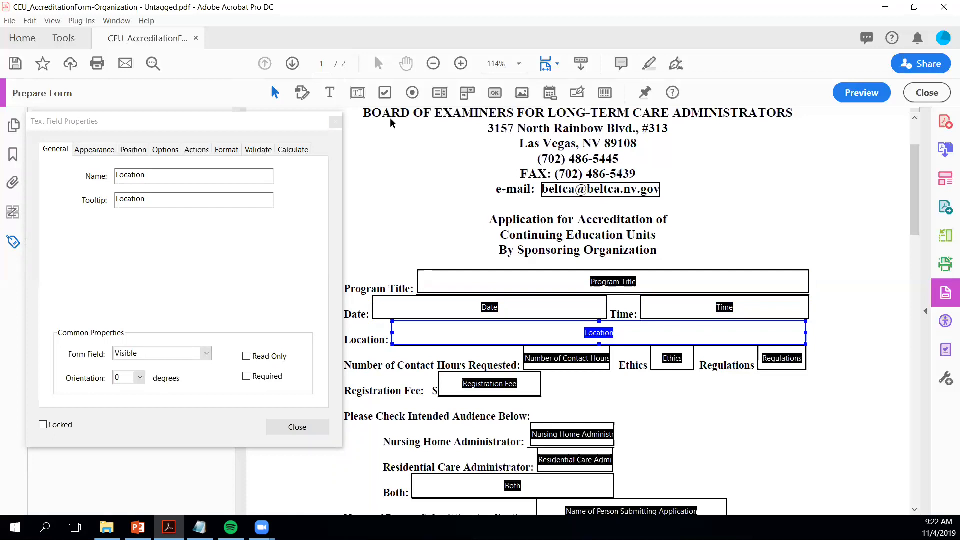
pyautogui.click(335, 122)
# - Delete the Nursing Home Administrator, Residential Care Administrator and Both text fields under the intended audience heading
pyautogui.scroll(-1, 777, 386)
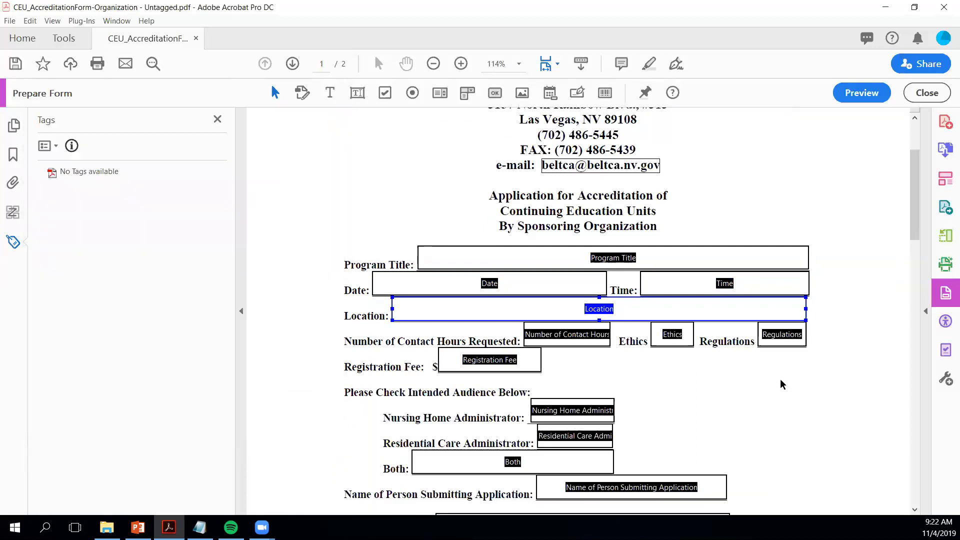
pyautogui.scroll(-6, 795, 364)
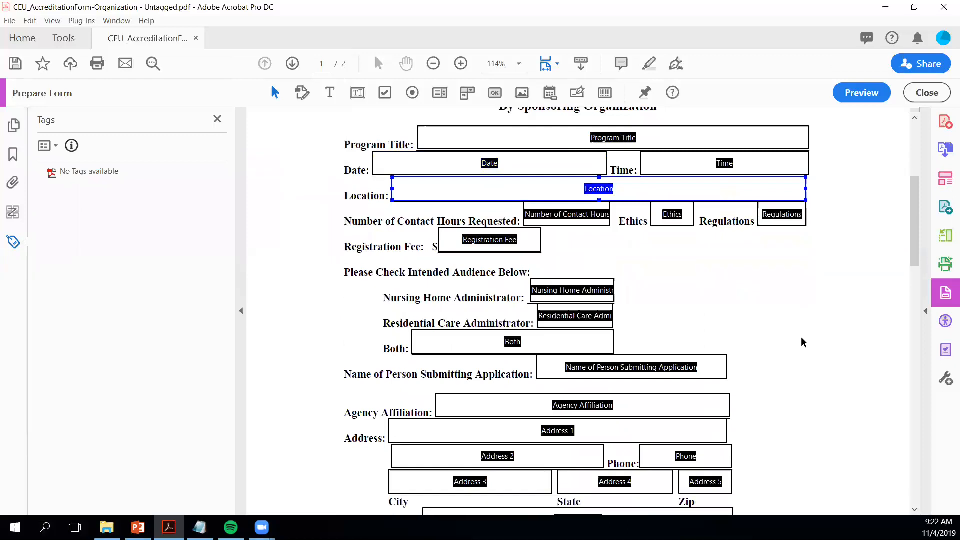
pyautogui.scroll(-2, 802, 338)
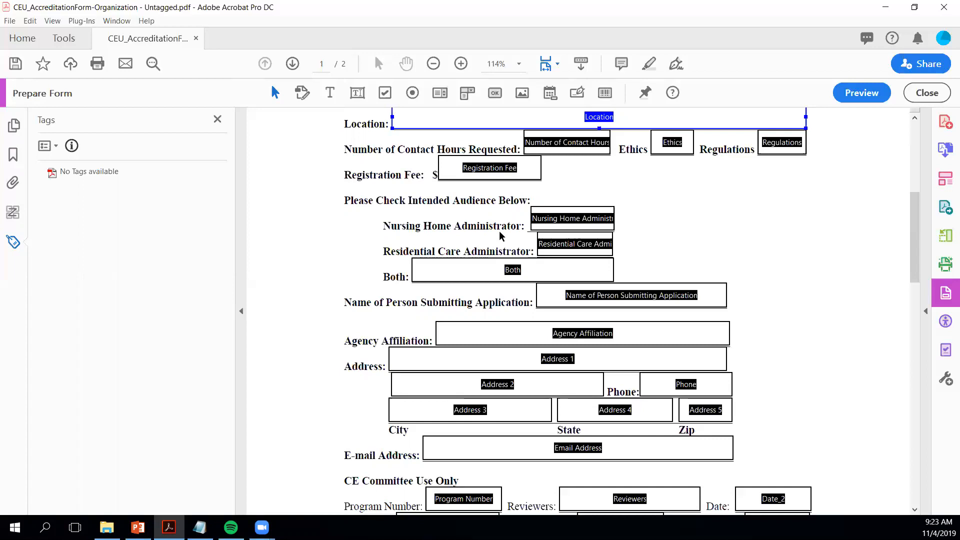
pyautogui.keyDown('shift'); pyautogui.click(588, 225); pyautogui.keyUp('shift')
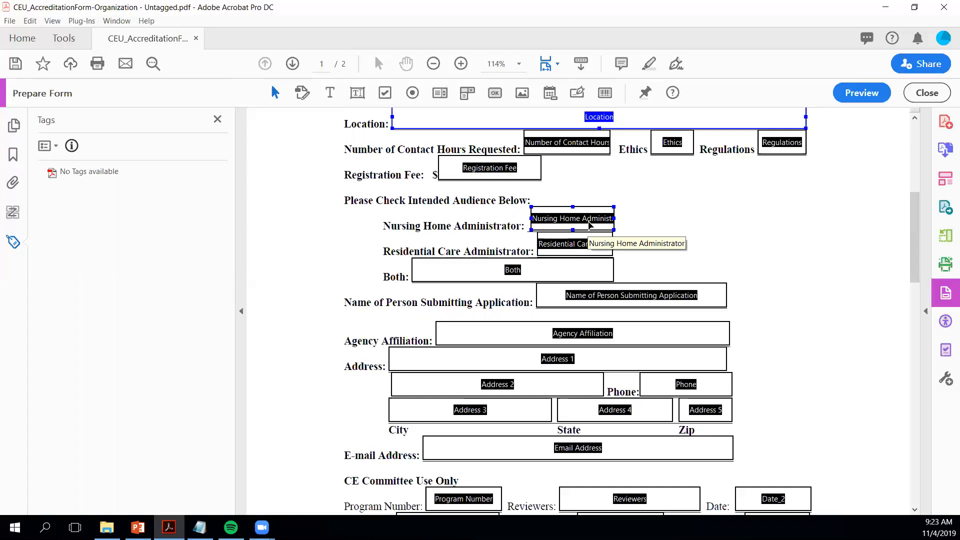
pyautogui.click(588, 225)
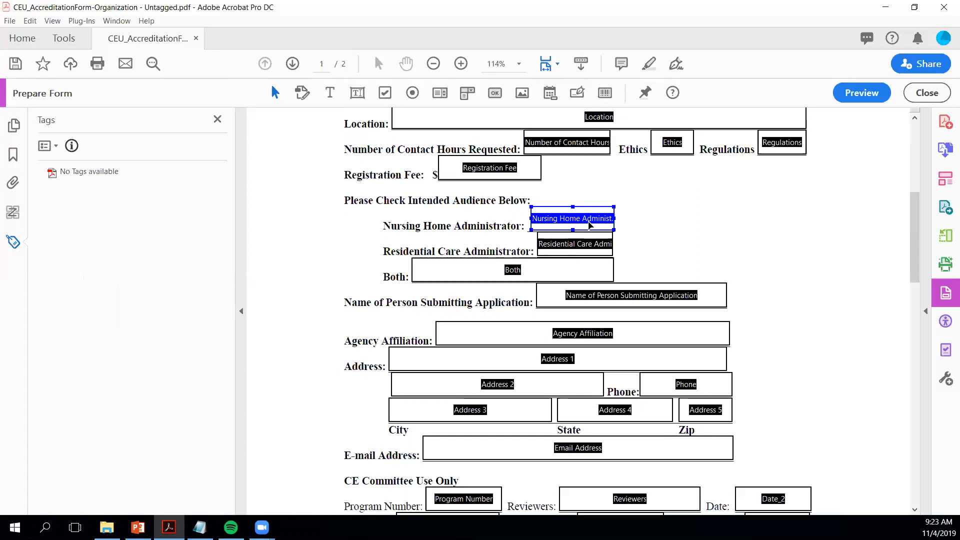
pyautogui.keyDown('shift'); pyautogui.click(575, 250); pyautogui.keyUp('shift')
pyautogui.keyDown('shift'); pyautogui.click(554, 269); pyautogui.keyUp('shift')
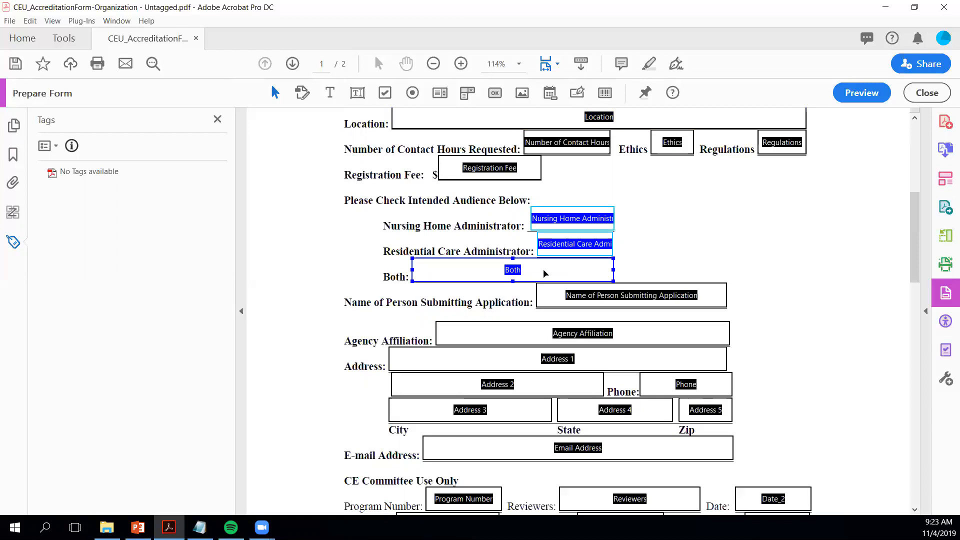
pyautogui.press('Delete')
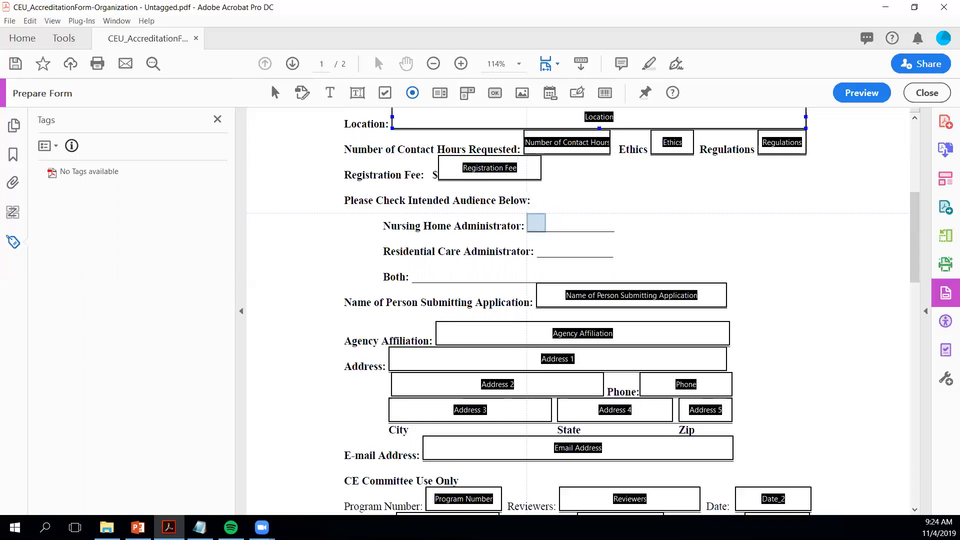
# - Add a radio button beside Nursing Home Administrator with group name Intended Audience and choice Nursing Home Administrator
pyautogui.click(528, 215)
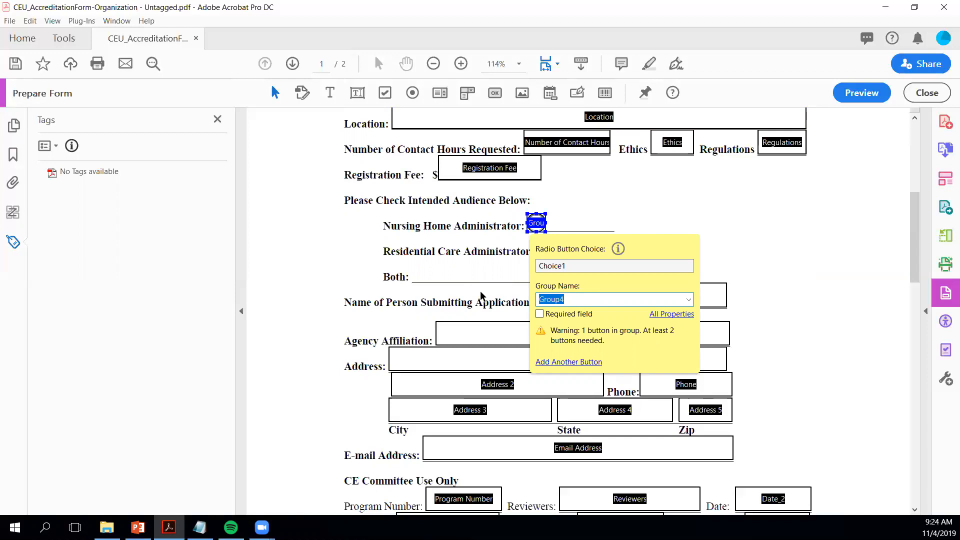
pyautogui.write('Intended Audience')
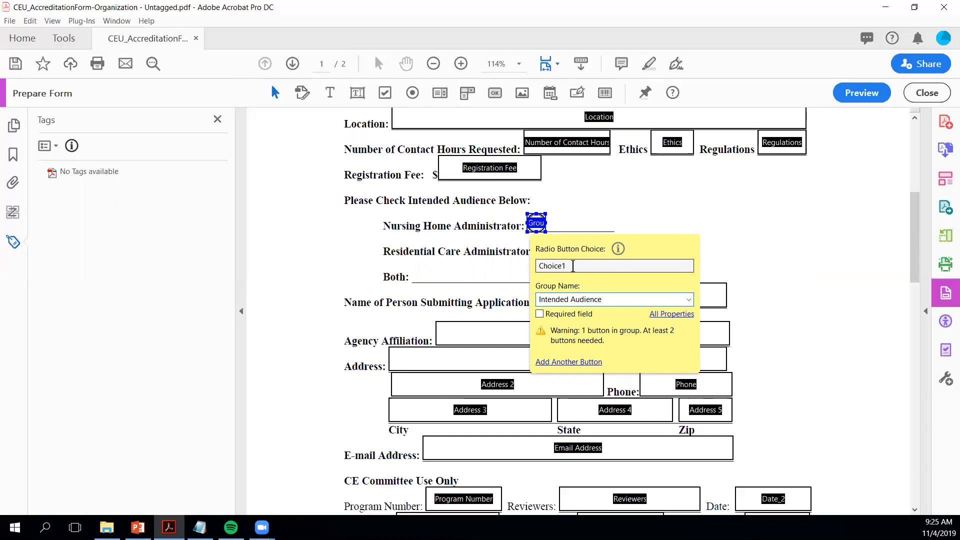
pyautogui.click(574, 266)
pyautogui.moveTo(576, 267); pyautogui.dragTo(516, 262)
pyautogui.write('Nursing Home Administrator')
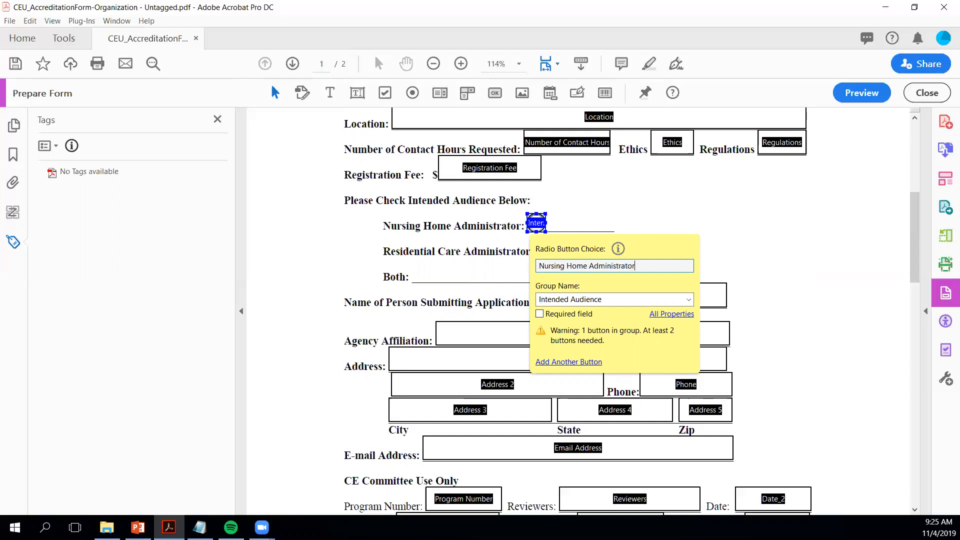
# - Add a radio button beside Residential Care Administrator in the Intended Audience group with the choice Residential Care Administrator
pyautogui.click(582, 365)
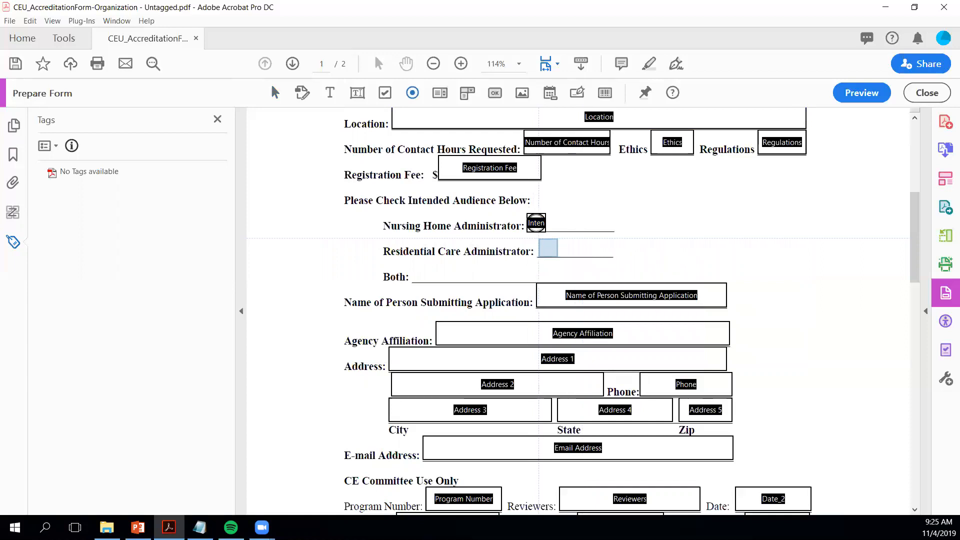
pyautogui.click(548, 247)
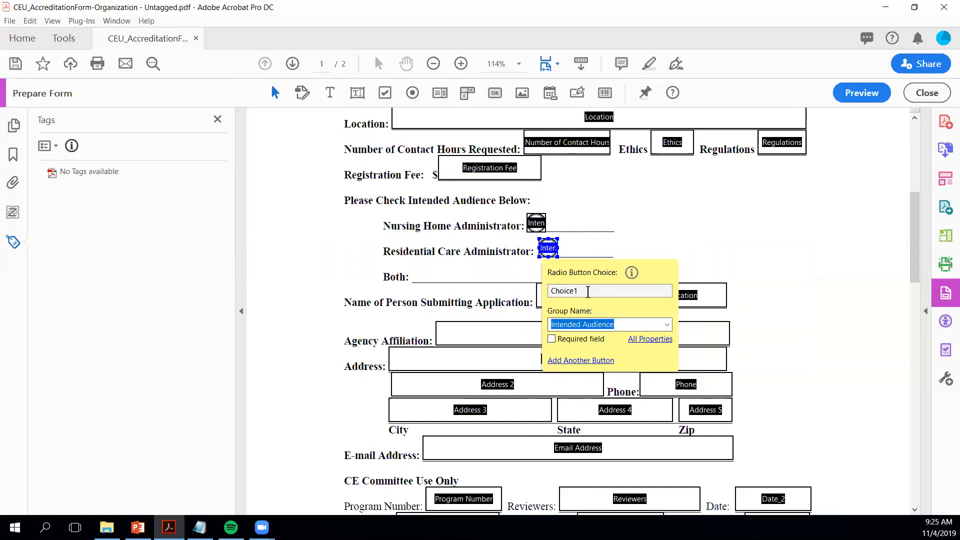
pyautogui.doubleClick(550, 290)
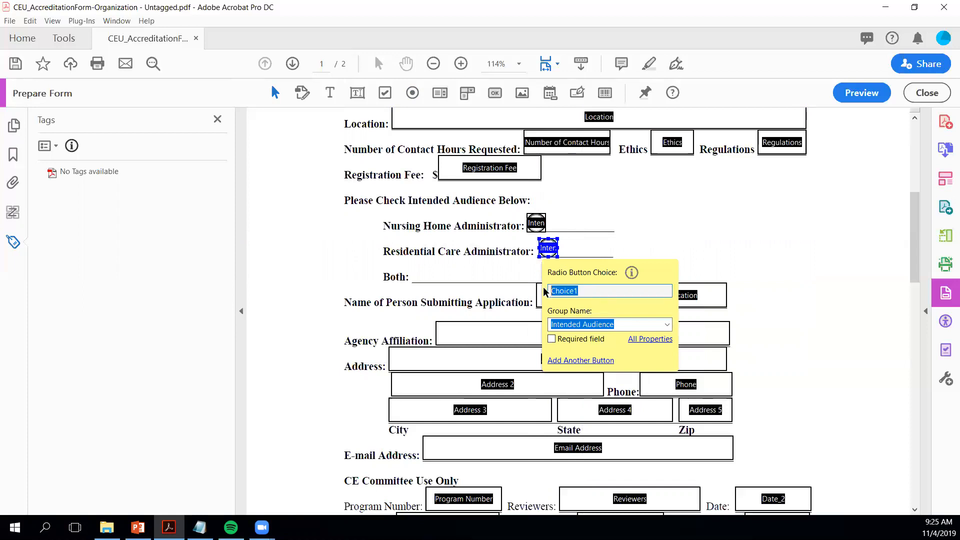
pyautogui.write('Red')
pyautogui.press('BackSpace')
pyautogui.write('sidential Care Administra')
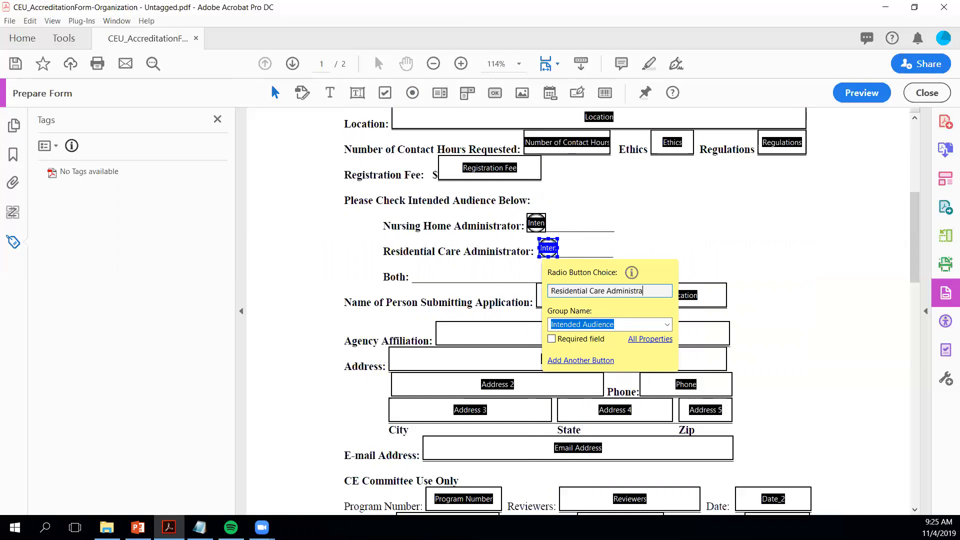
pyautogui.write('tor')
# - Add another radio button beside Both in the Intended Audience group with the choice Both
pyautogui.click(580, 361)
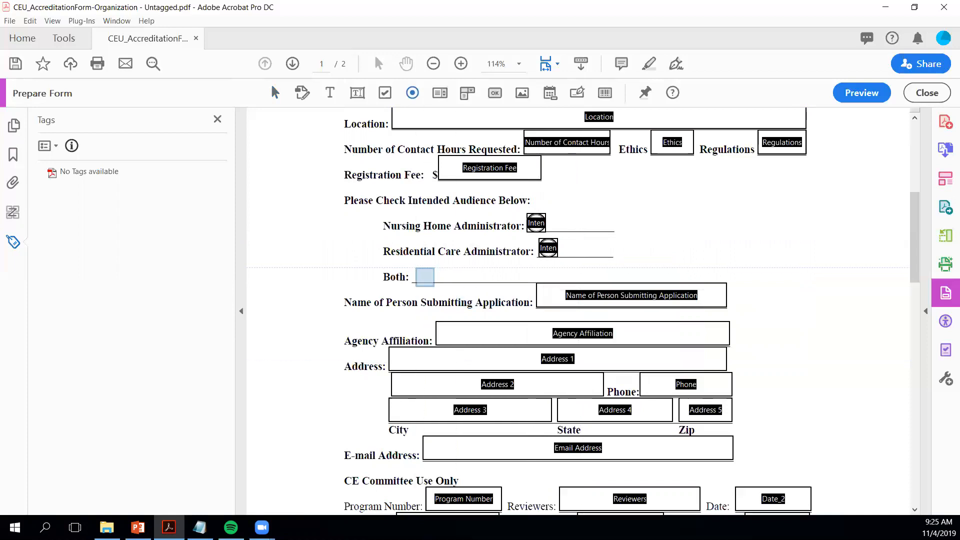
pyautogui.click(422, 273)
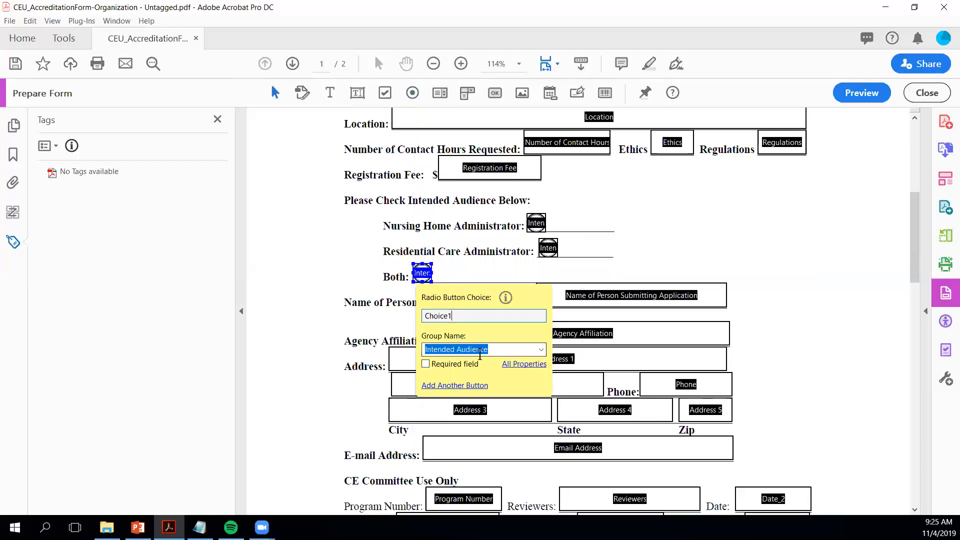
pyautogui.moveTo(456, 316); pyautogui.dragTo(392, 306)
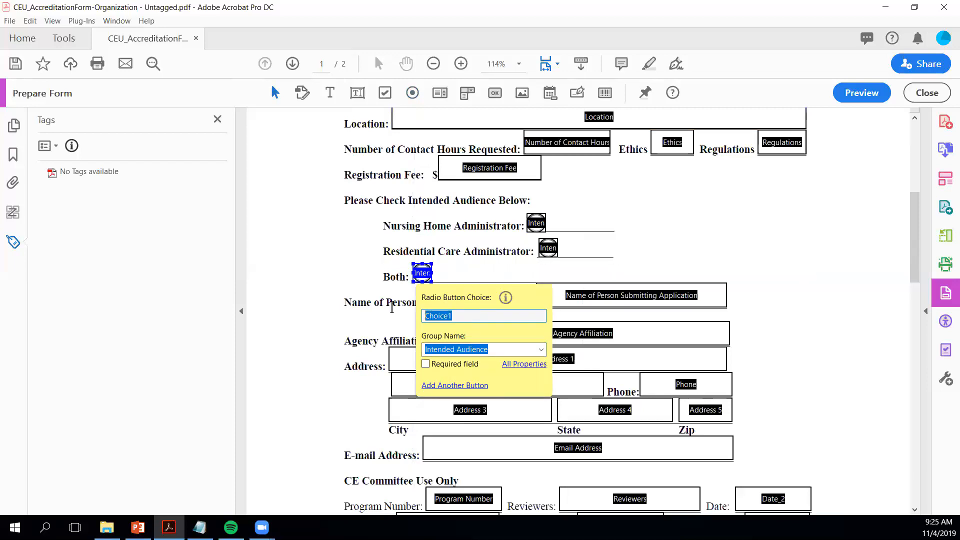
pyautogui.write('Both')
pyautogui.click(809, 230)
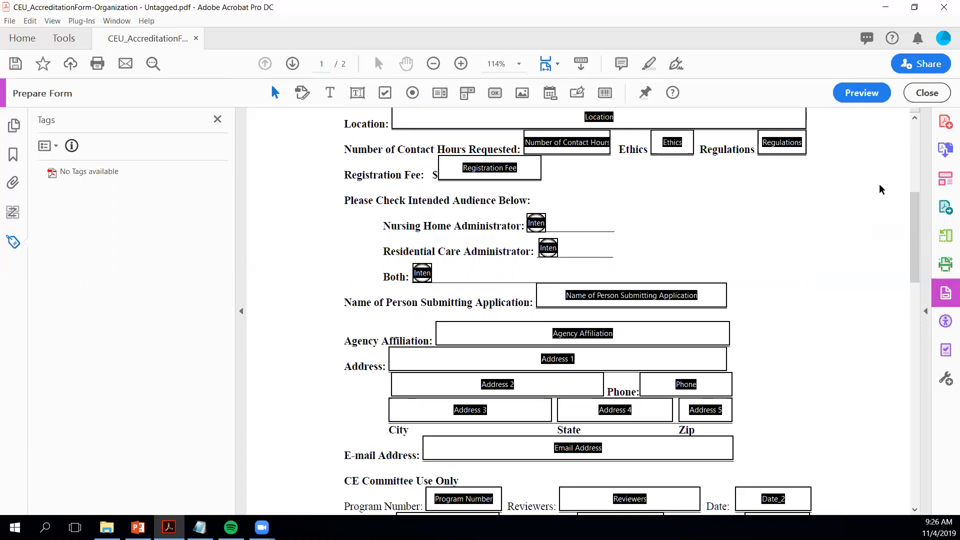
# - Align the three Intended Audience radio buttons vertically with the Nursing Home Administrator button
pyautogui.click(925, 310)
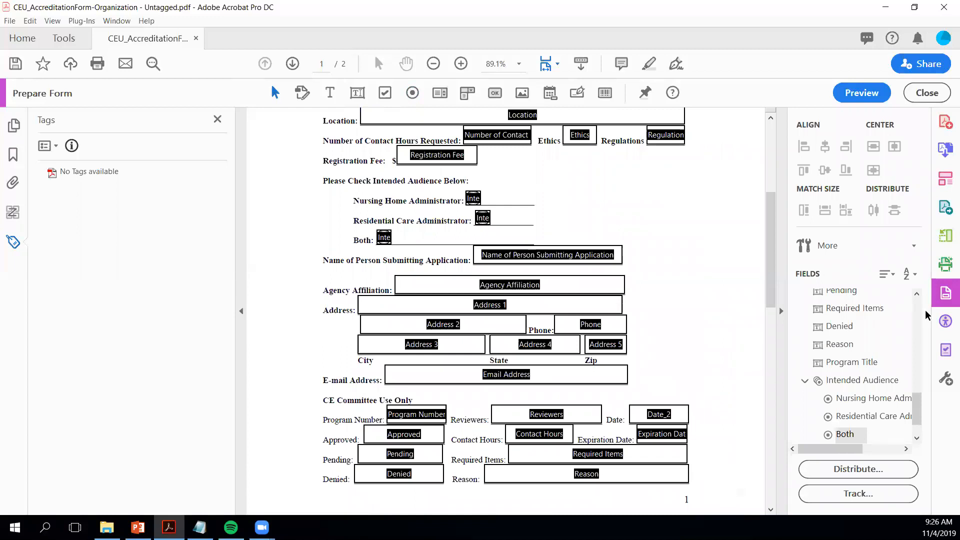
pyautogui.click(467, 195)
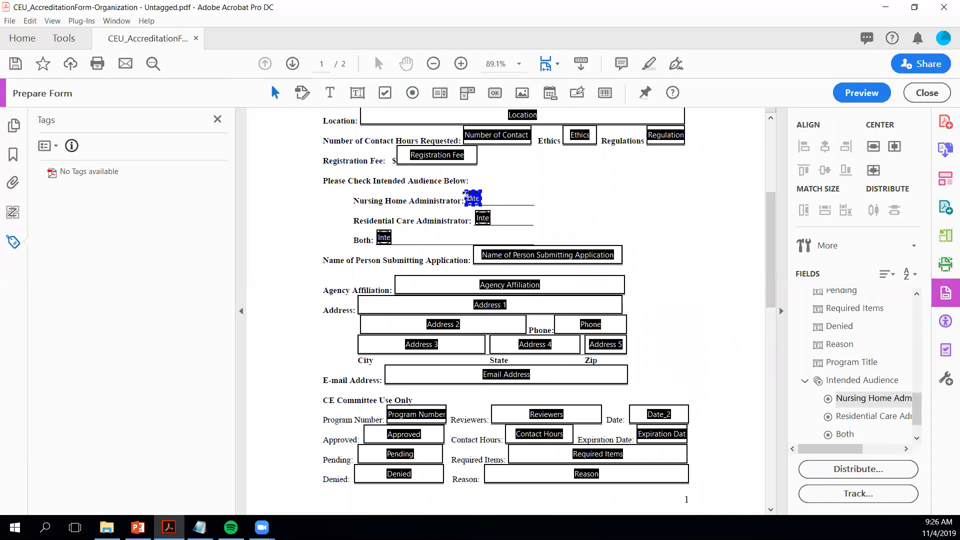
pyautogui.keyDown('shift'); pyautogui.click(483, 218); pyautogui.keyUp('shift')
pyautogui.keyDown('shift'); pyautogui.click(384, 238); pyautogui.keyUp('shift')
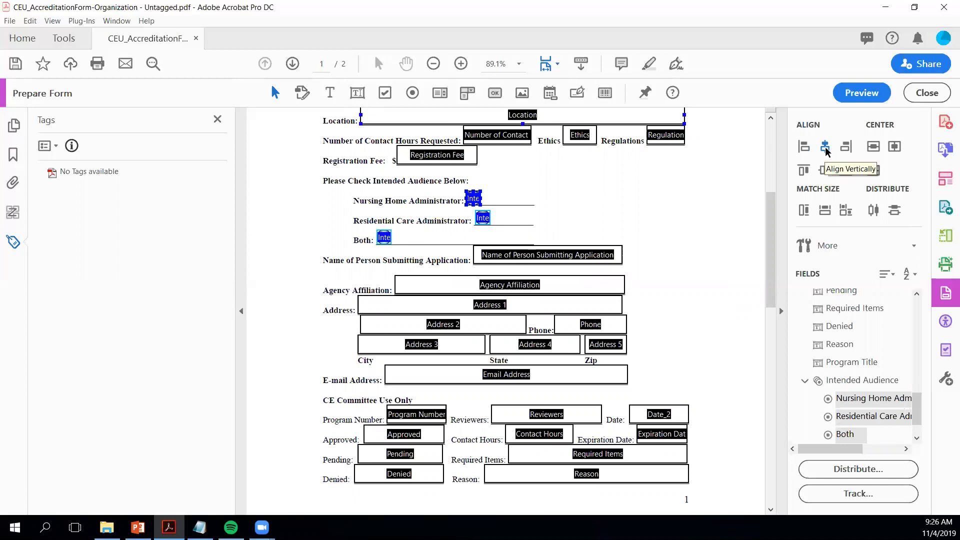
pyautogui.click(826, 151)
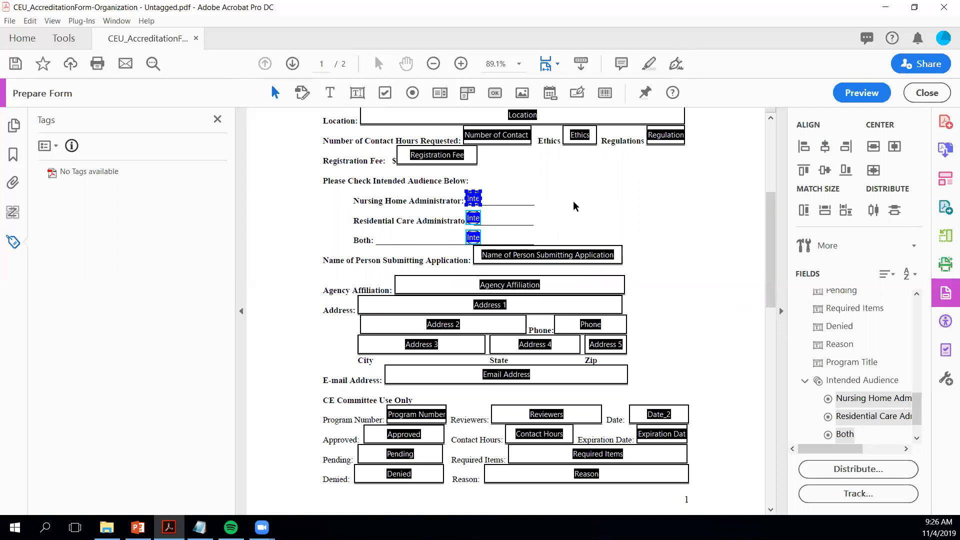
pyautogui.click(632, 199)
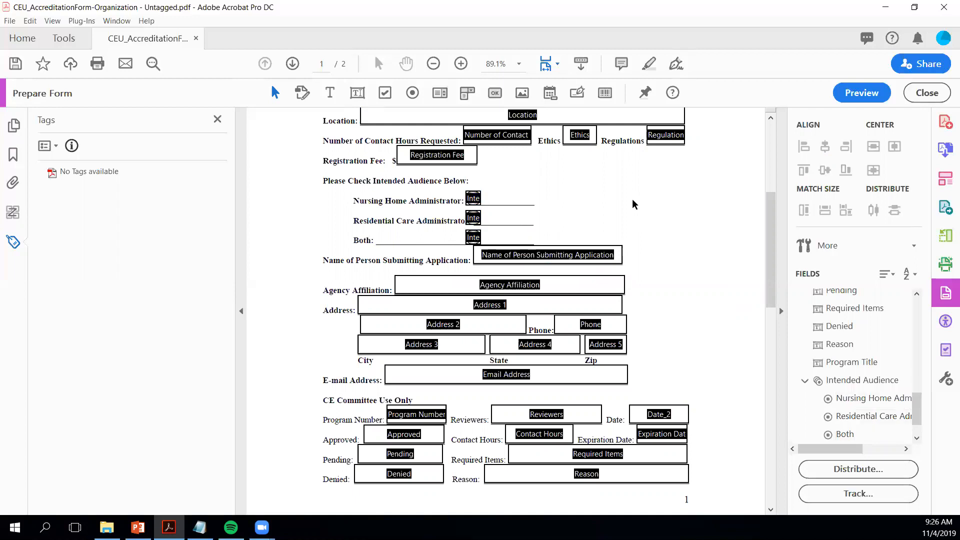
# - Review the address and phone fields to see whether their names match the printed City, State and Zip labels
pyautogui.scroll(-2, 670, 250)
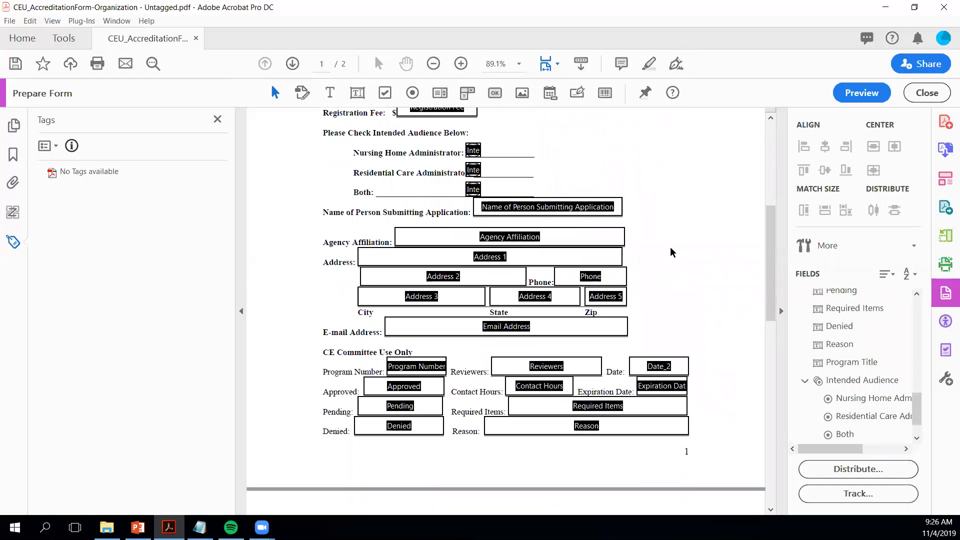
pyautogui.click(491, 252)
pyautogui.click(454, 280)
pyautogui.click(426, 294)
pyautogui.click(551, 292)
pyautogui.click(626, 300)
pyautogui.click(595, 300)
pyautogui.click(592, 280)
pyautogui.click(525, 256)
pyautogui.click(504, 273)
# - Change both the name and the tooltip of the Address 3 field to City
pyautogui.click(429, 299)
pyautogui.doubleClick(427, 298)
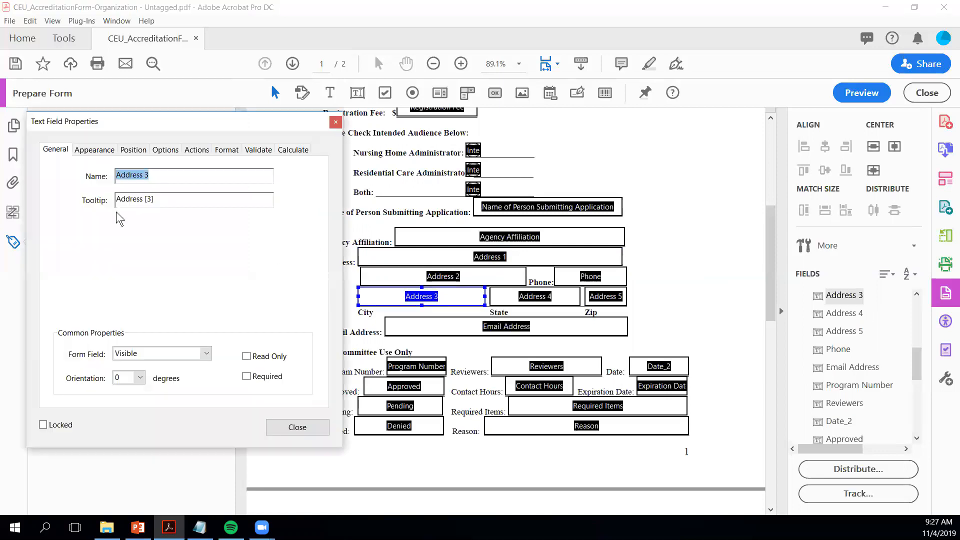
pyautogui.click(167, 175)
pyautogui.hotkey('ctrl', 'a')
pyautogui.write('City')
pyautogui.press('Tab')
pyautogui.hotkey('ctrl', 'a')
pyautogui.write('City')
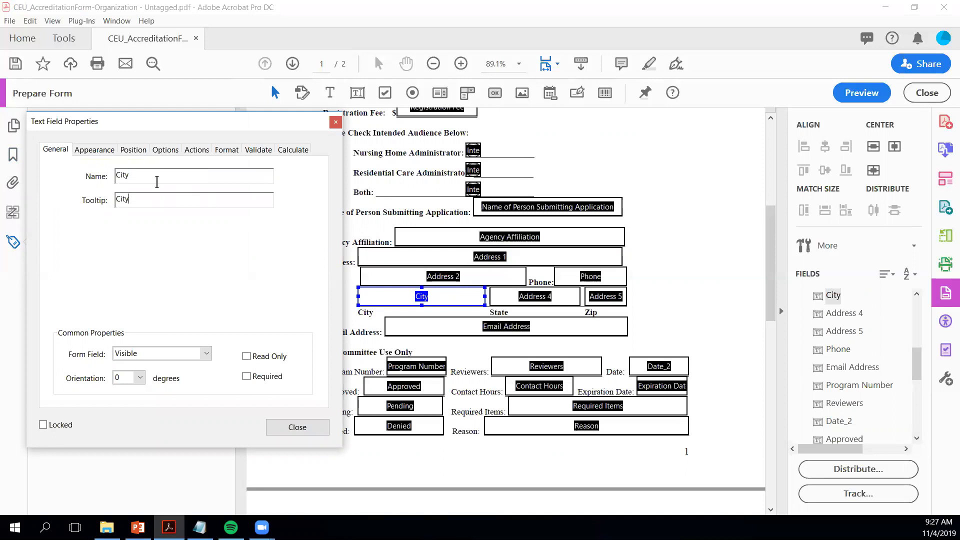
# - Change both the name and the tooltip of the Address 4 field to State
pyautogui.click(534, 299)
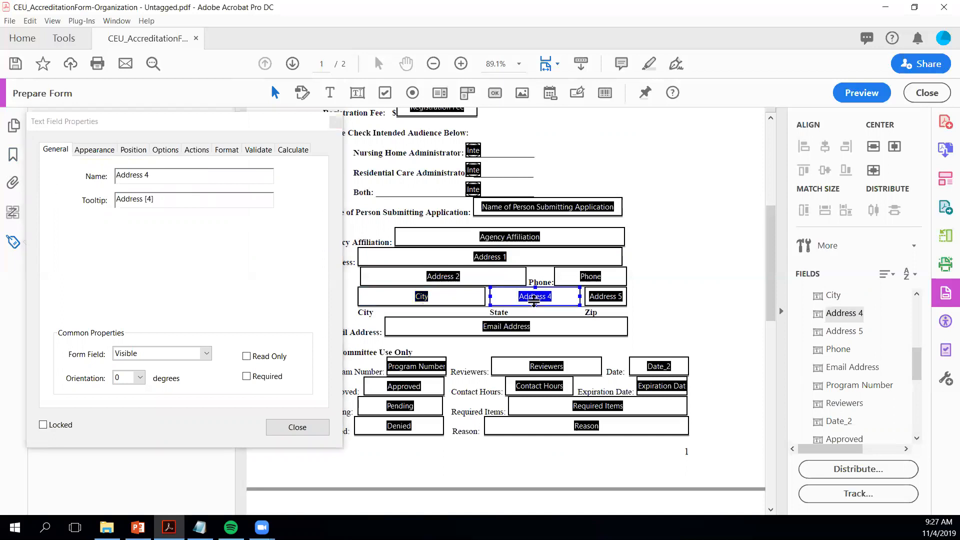
pyautogui.click(161, 178)
pyautogui.moveTo(167, 178); pyautogui.dragTo(121, 170)
pyautogui.write('State')
pyautogui.moveTo(152, 176); pyautogui.dragTo(63, 165)
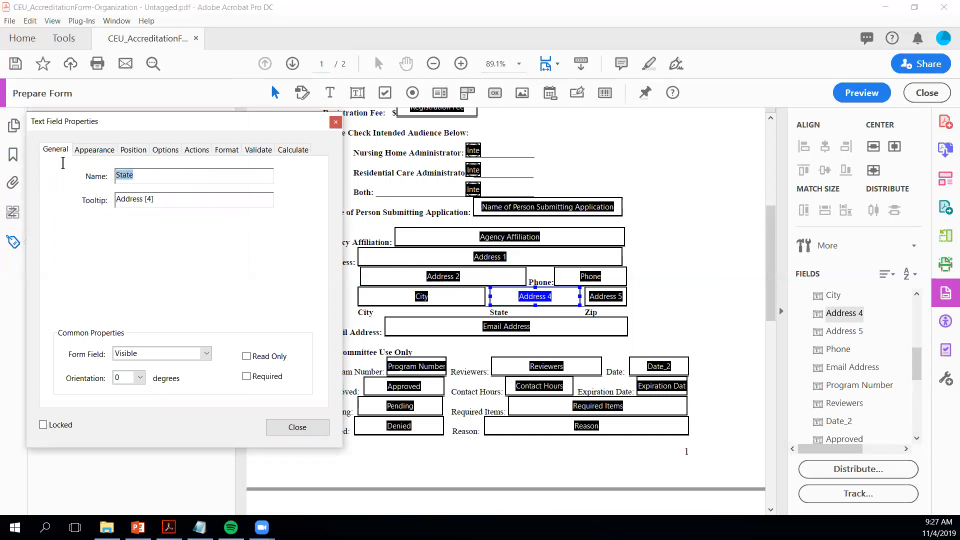
pyautogui.click(176, 204)
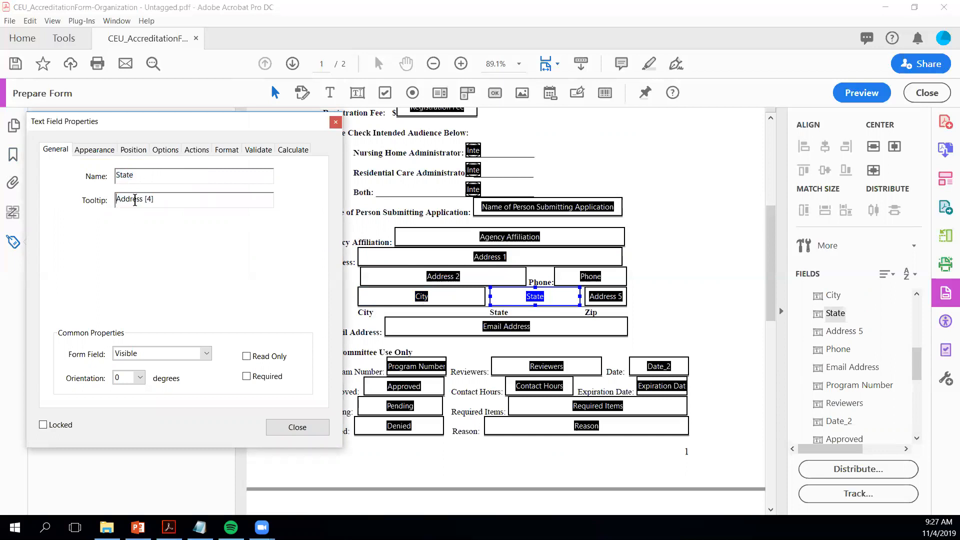
pyautogui.moveTo(159, 199); pyautogui.dragTo(106, 197)
pyautogui.write('State')
# - Rename the Address 5 field as Zip, set its tooltip to Zip Code, and close the field properties
pyautogui.click(611, 298)
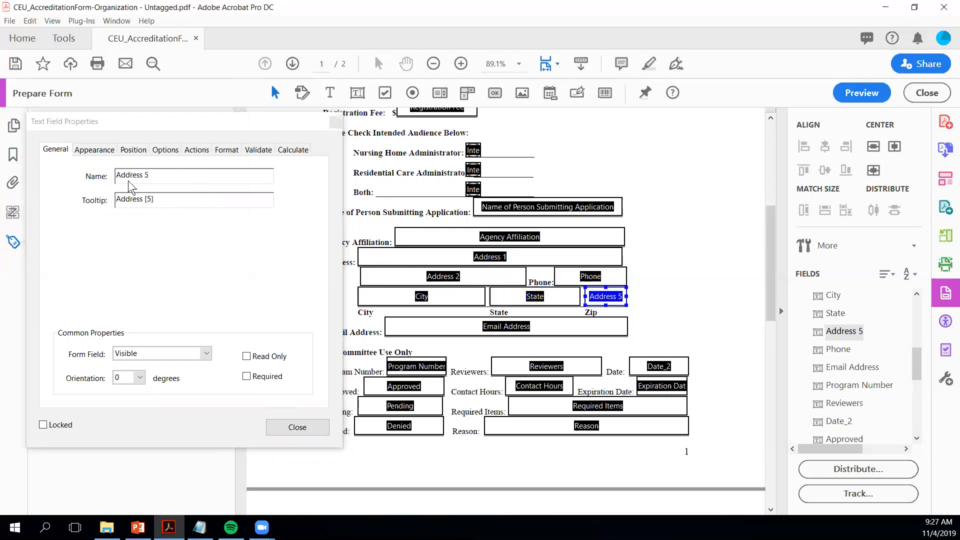
pyautogui.click(160, 175)
pyautogui.moveTo(160, 174); pyautogui.dragTo(94, 166)
pyautogui.write('Zip')
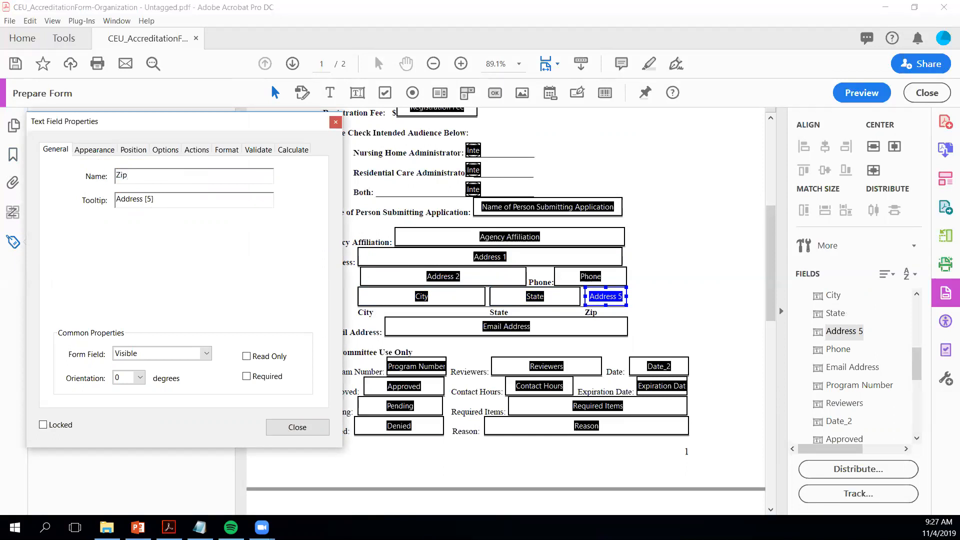
pyautogui.press('Tab')
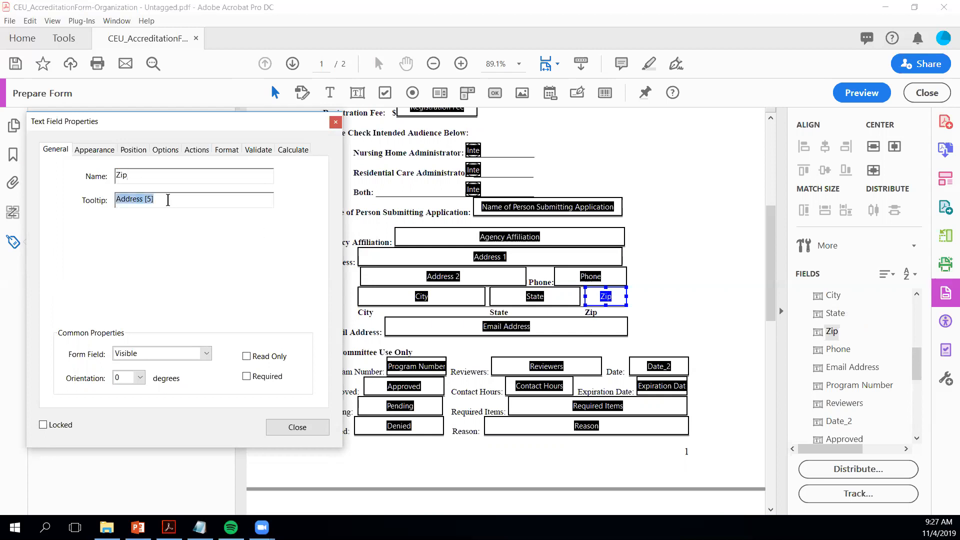
pyautogui.write('Zip Code')
pyautogui.click(308, 428)
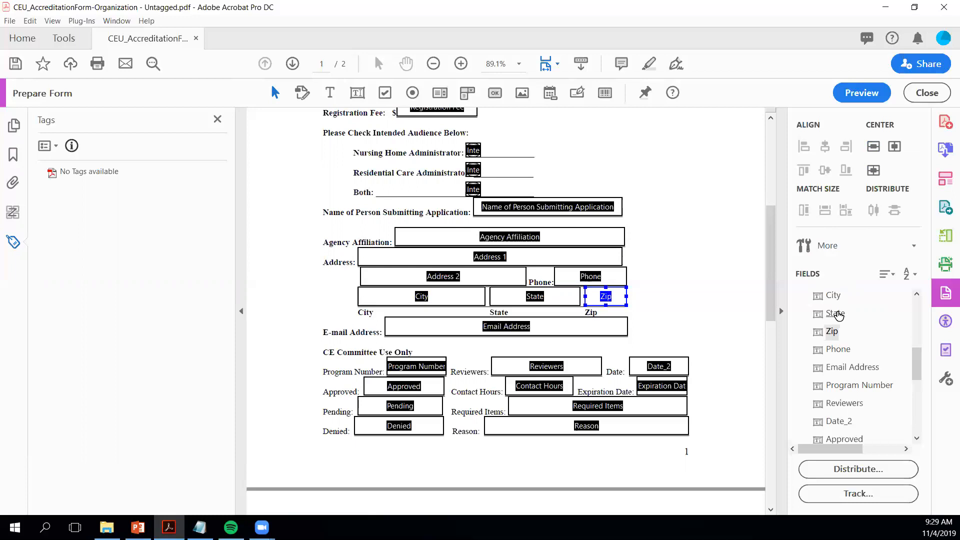
# - Collapse the Intended Audience group in the field order and move it directly after Registration Fee
pyautogui.moveTo(914, 370); pyautogui.dragTo(916, 320)
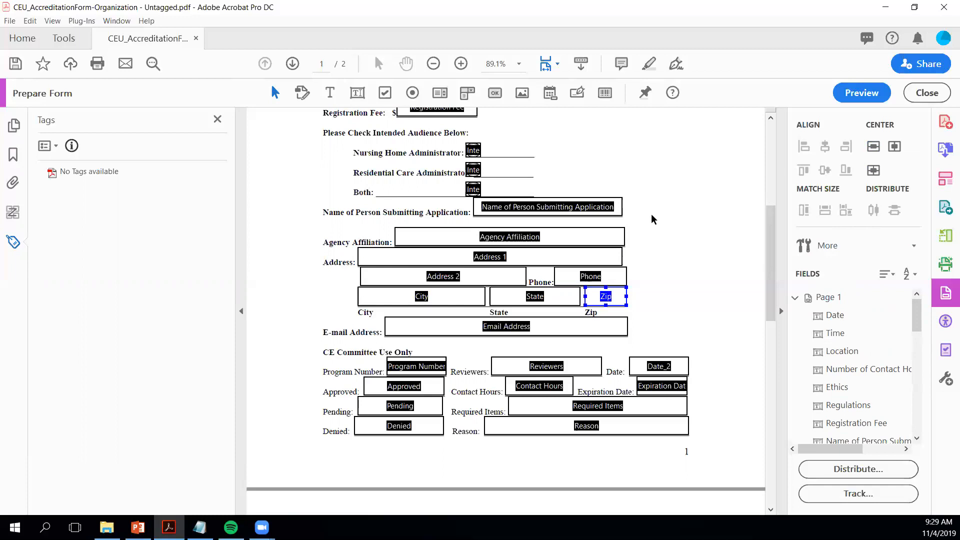
pyautogui.moveTo(918, 310); pyautogui.dragTo(921, 415)
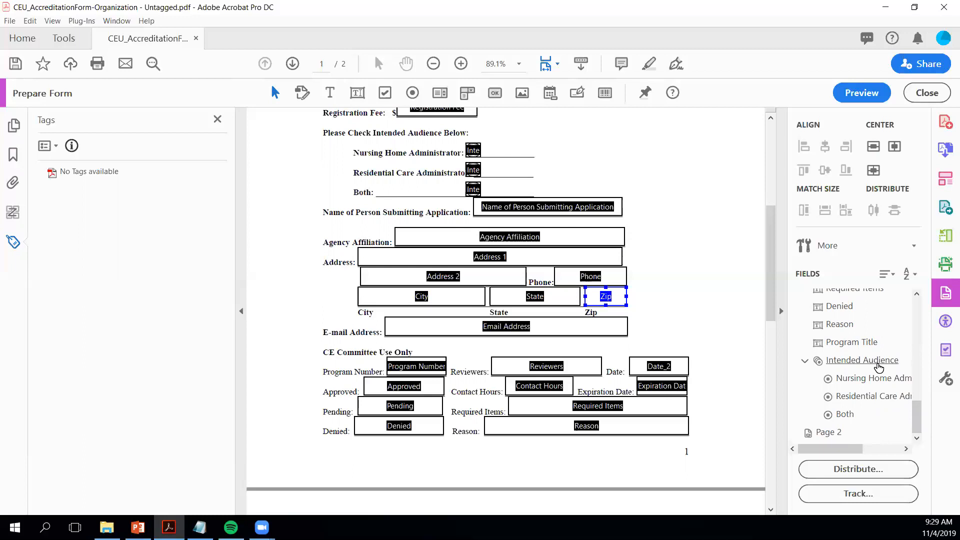
pyautogui.click(805, 359)
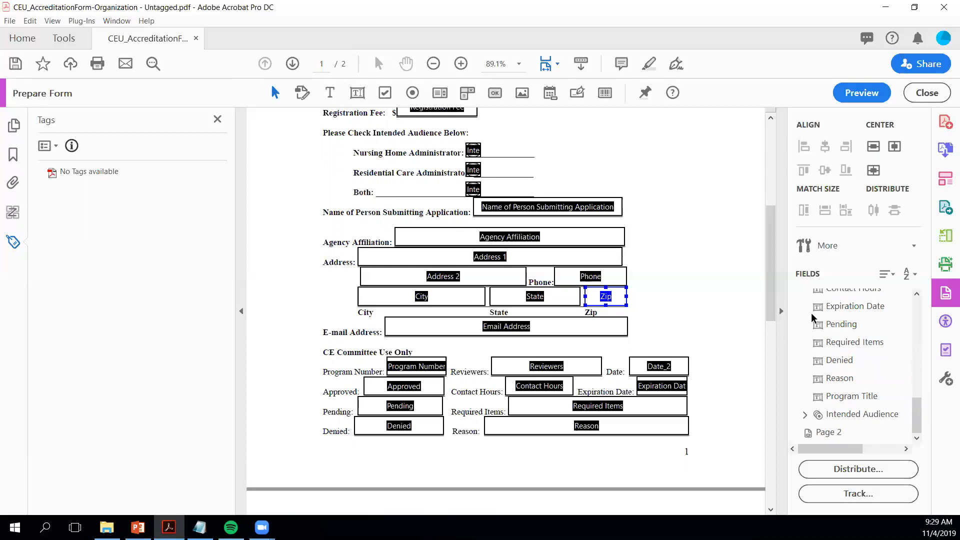
pyautogui.moveTo(770, 295); pyautogui.dragTo(767, 275)
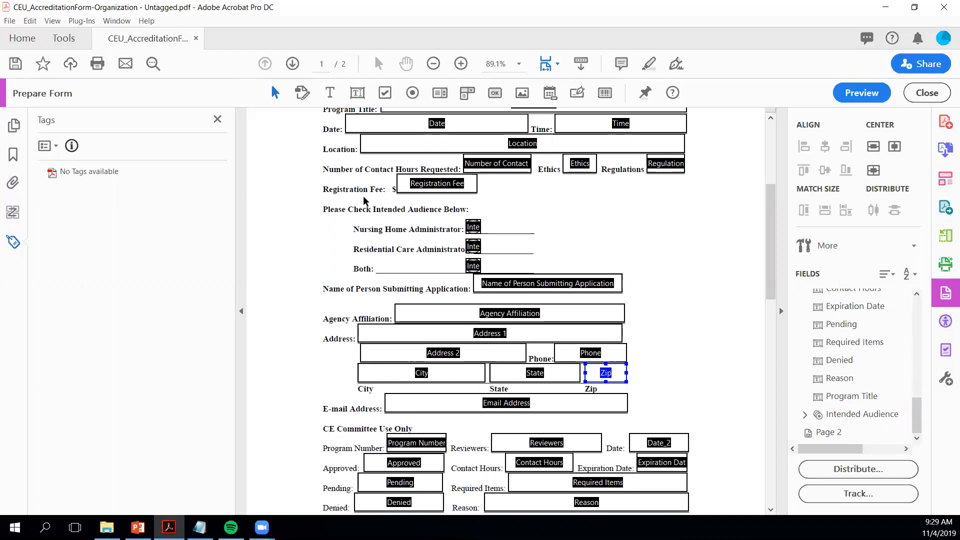
pyautogui.moveTo(880, 414); pyautogui.dragTo(851, 299)
pyautogui.scroll(2, 880, 361)
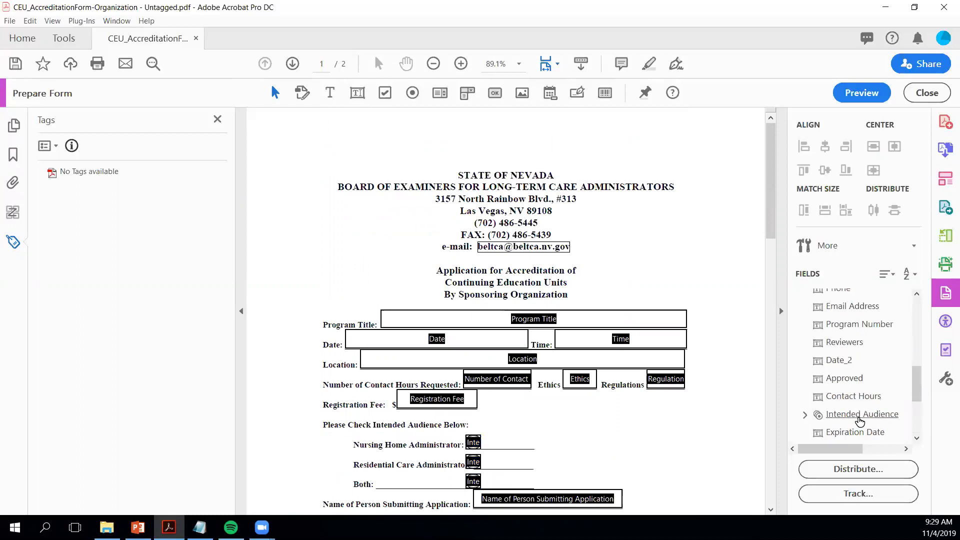
pyautogui.moveTo(859, 420); pyautogui.dragTo(837, 314)
pyautogui.scroll(2, 886, 354)
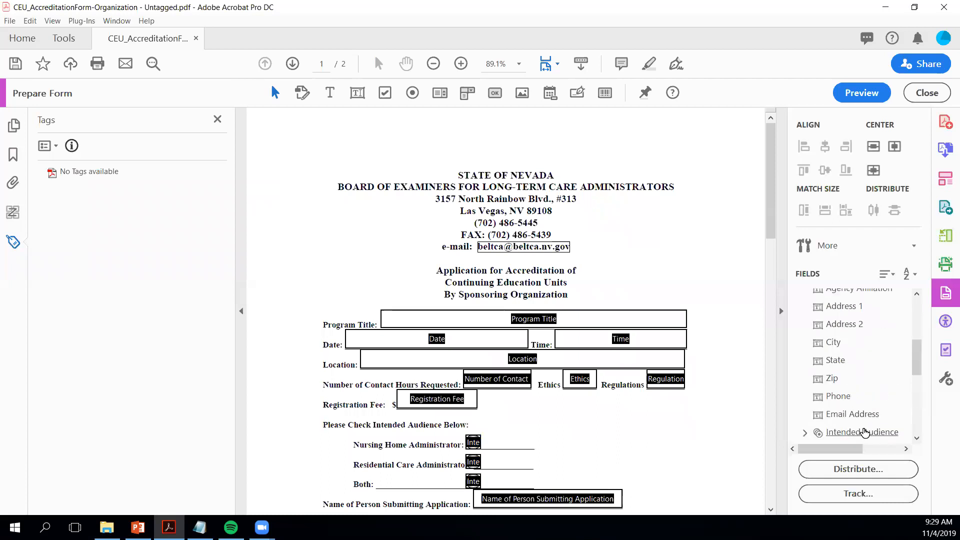
pyautogui.moveTo(863, 424); pyautogui.dragTo(841, 301)
pyautogui.scroll(2, 863, 322)
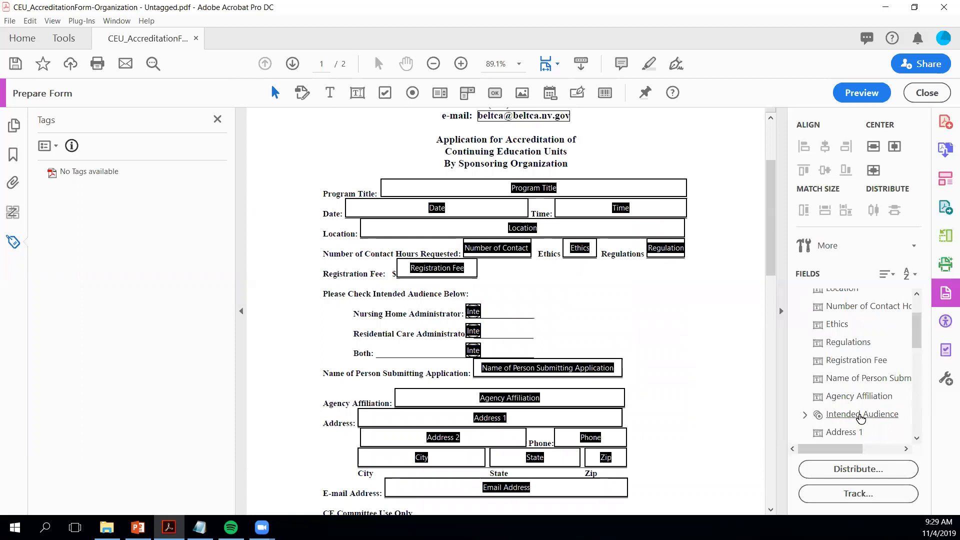
pyautogui.moveTo(860, 417); pyautogui.dragTo(855, 370)
pyautogui.click(668, 316)
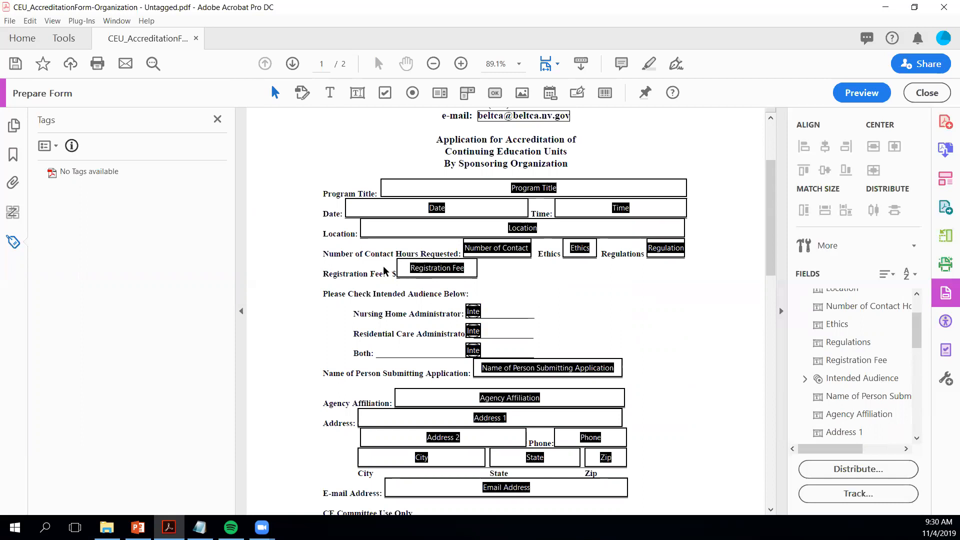
# - Check the field order against the form layout from Registration Fee through the audience, name, address and phone fields
pyautogui.click(403, 274)
pyautogui.click(447, 316)
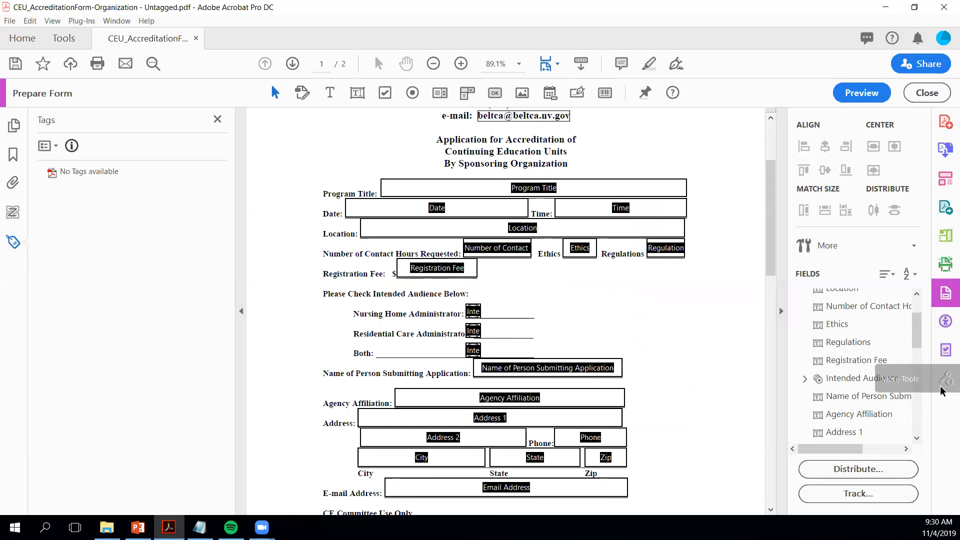
pyautogui.moveTo(916, 337); pyautogui.dragTo(914, 363)
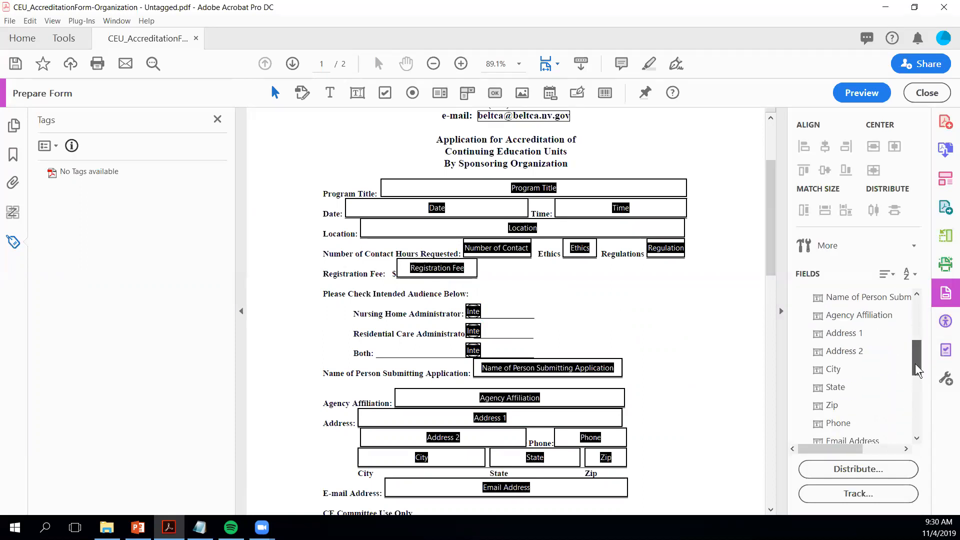
pyautogui.scroll(-3, 701, 362)
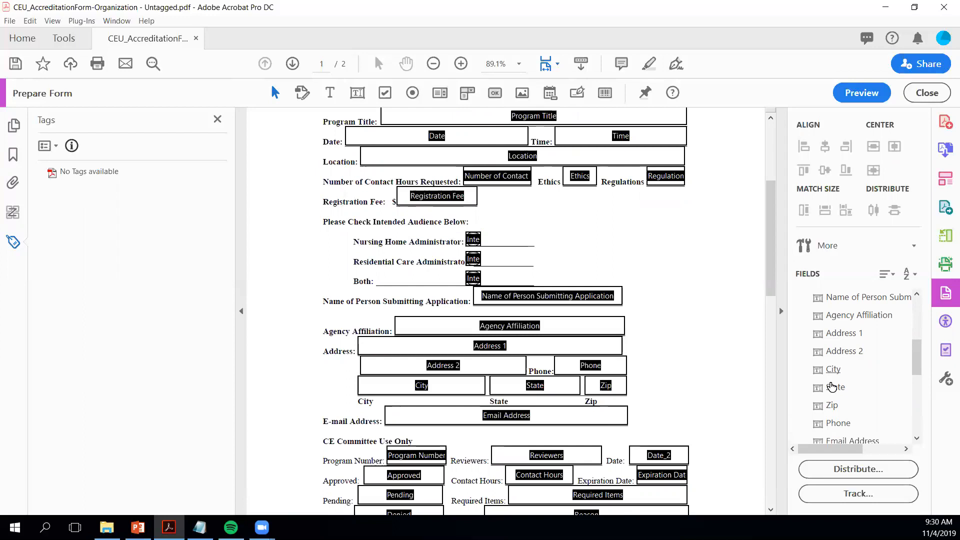
pyautogui.moveTo(914, 360); pyautogui.dragTo(914, 363)
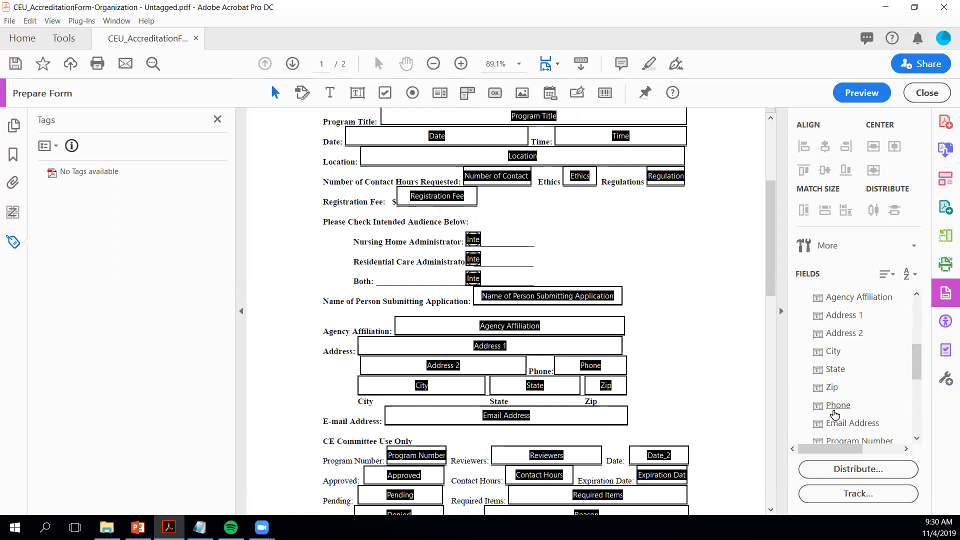
pyautogui.click(507, 363)
pyautogui.click(576, 369)
# - Move the Program Title field from the end of the Page 1 field order to the first place, before Date
pyautogui.moveTo(916, 377); pyautogui.dragTo(920, 432)
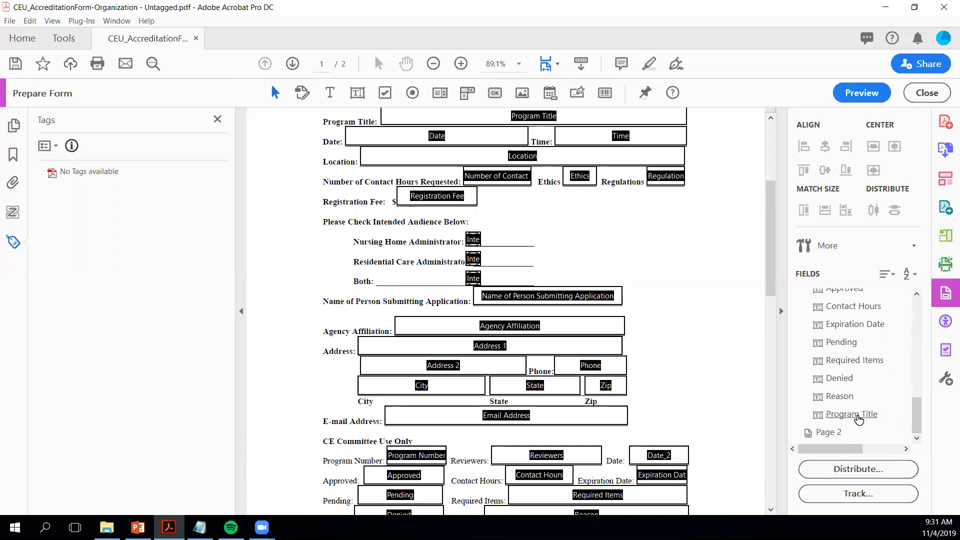
pyautogui.click(851, 415)
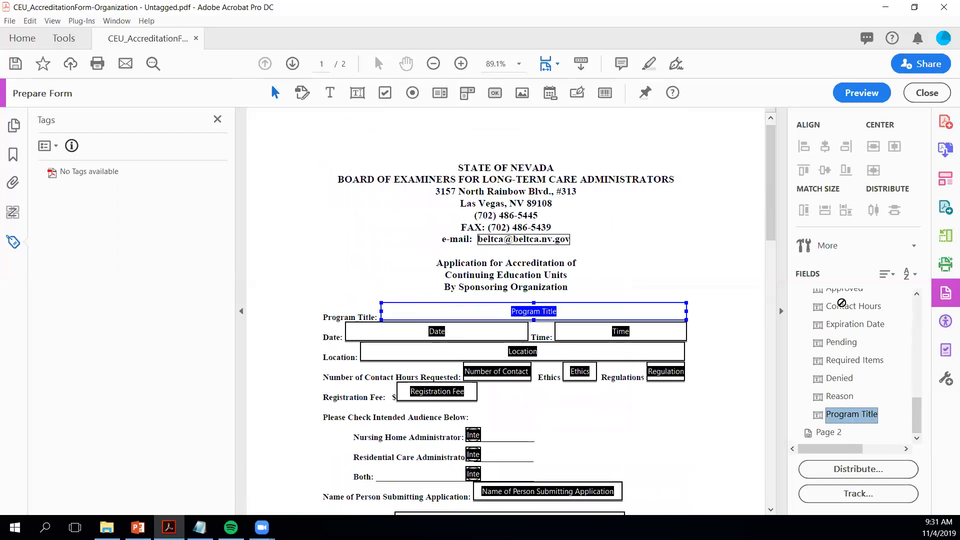
pyautogui.moveTo(843, 318); pyautogui.dragTo(835, 342)
pyautogui.click(841, 332)
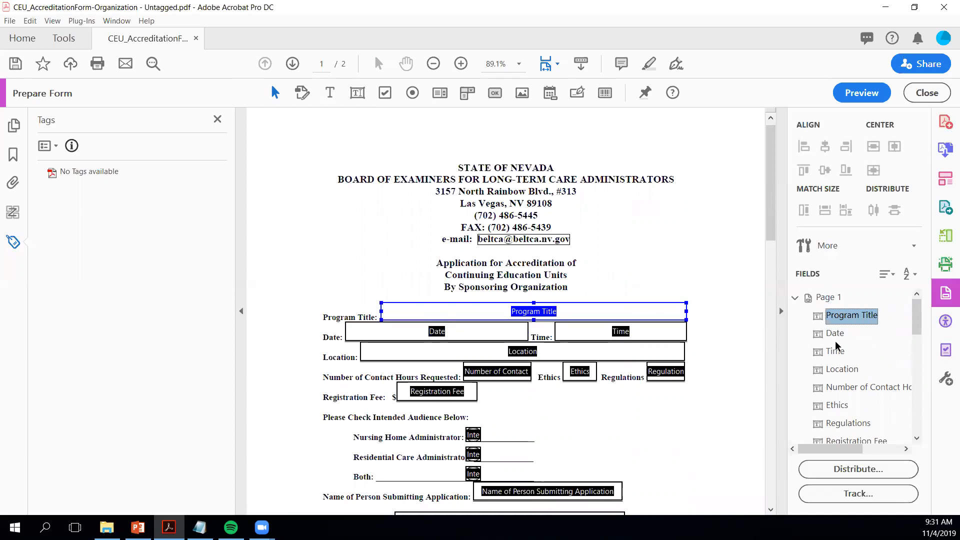
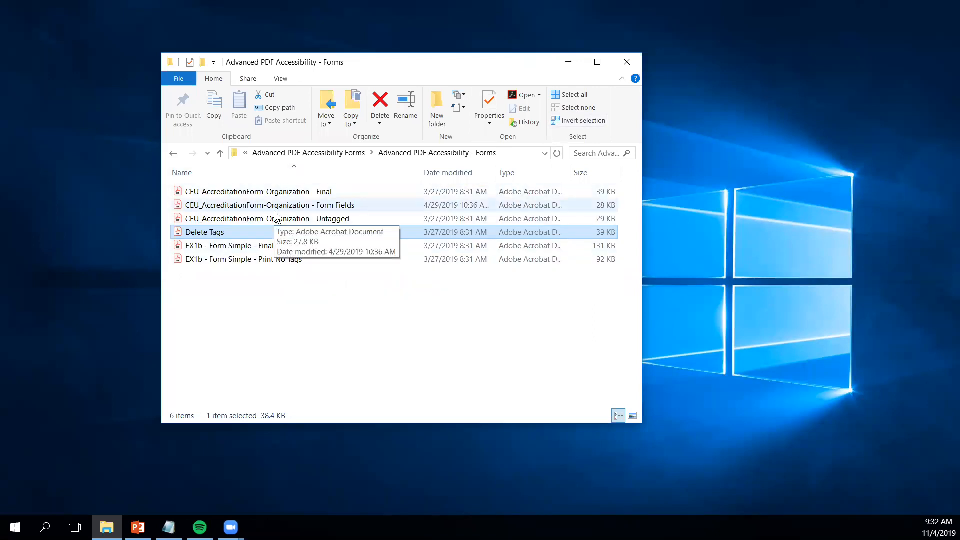
# - Reopen CEU_AccreditationForm-Organization - Untagged from the folder, restore the previous session and open the document in Prepare Form
pyautogui.click(235, 218)
pyautogui.doubleClick(238, 222)
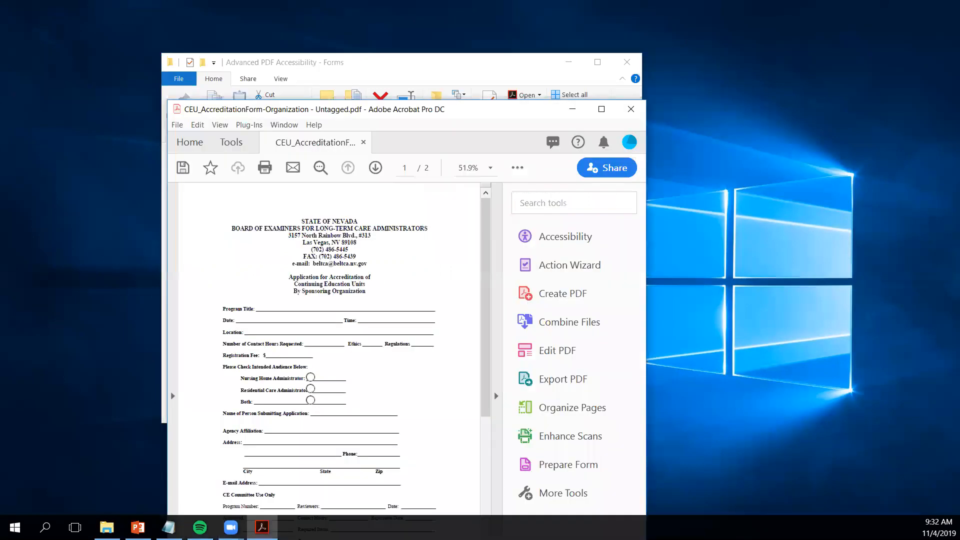
pyautogui.click(600, 110)
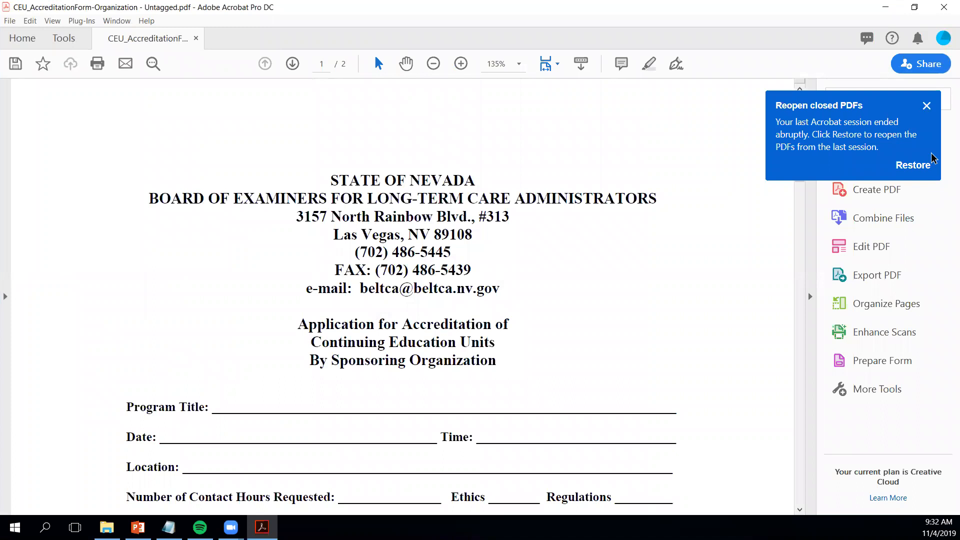
pyautogui.click(923, 168)
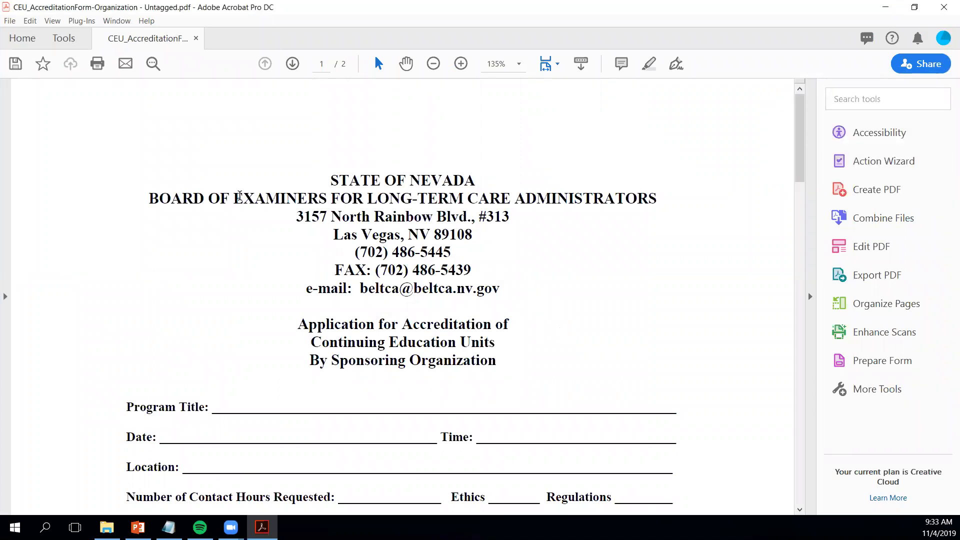
pyautogui.click(881, 361)
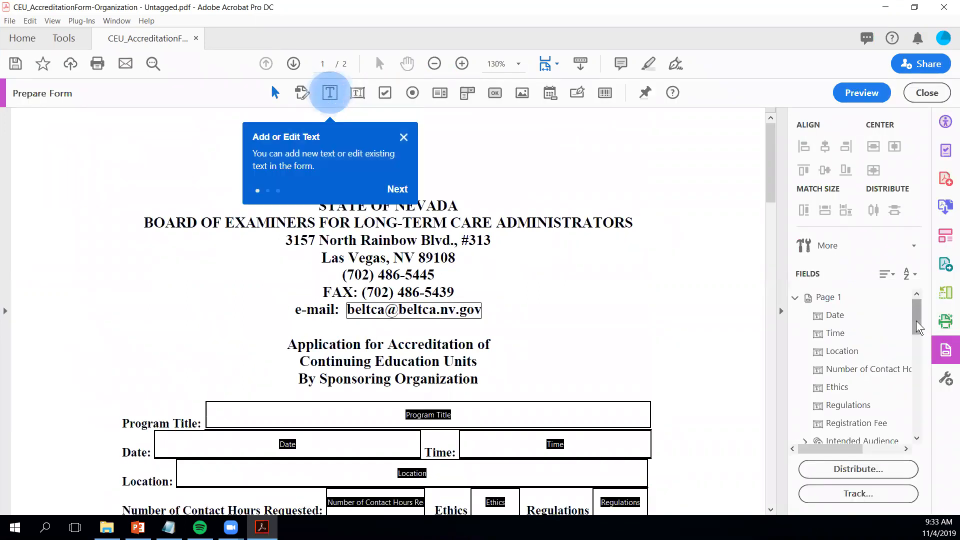
# - Dismiss the text-editing tip, move Program Title ahead of Date in the Page 1 field order, and save the file
pyautogui.moveTo(916, 320)
pyautogui.mouseDown()
pyautogui.moveTo(919, 431)
pyautogui.moveTo(930, 332)
pyautogui.moveTo(922, 322)
pyautogui.mouseUp()
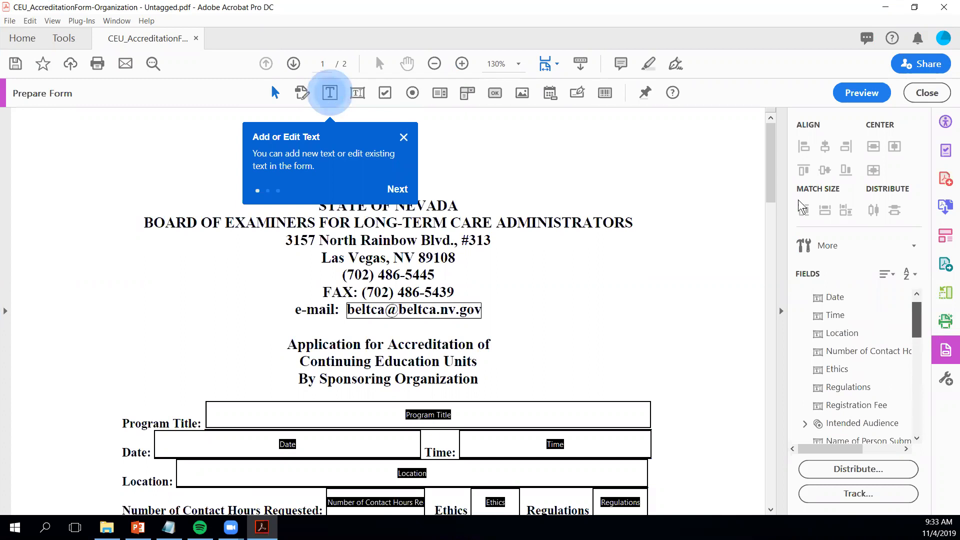
pyautogui.click(403, 137)
pyautogui.moveTo(919, 322); pyautogui.dragTo(940, 422)
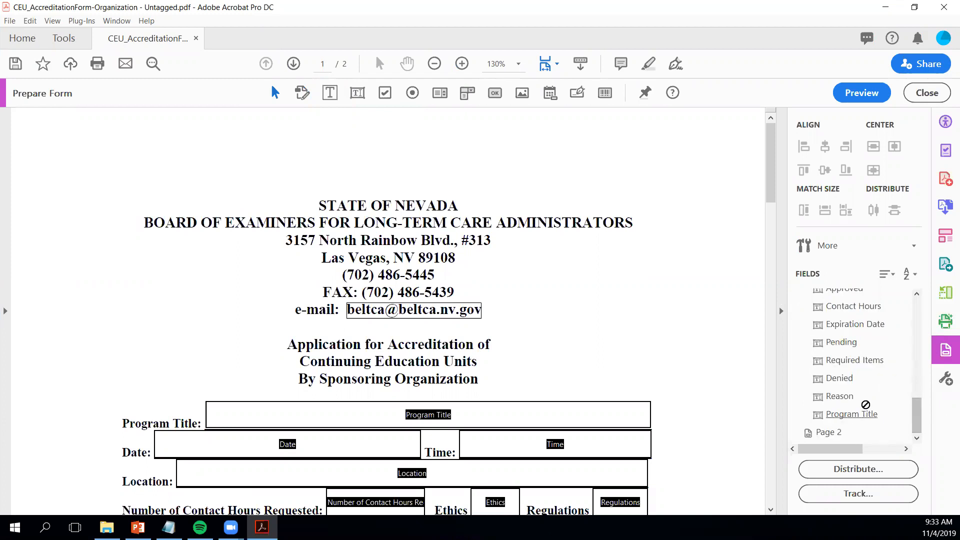
pyautogui.click(861, 413)
pyautogui.moveTo(856, 297); pyautogui.dragTo(833, 345)
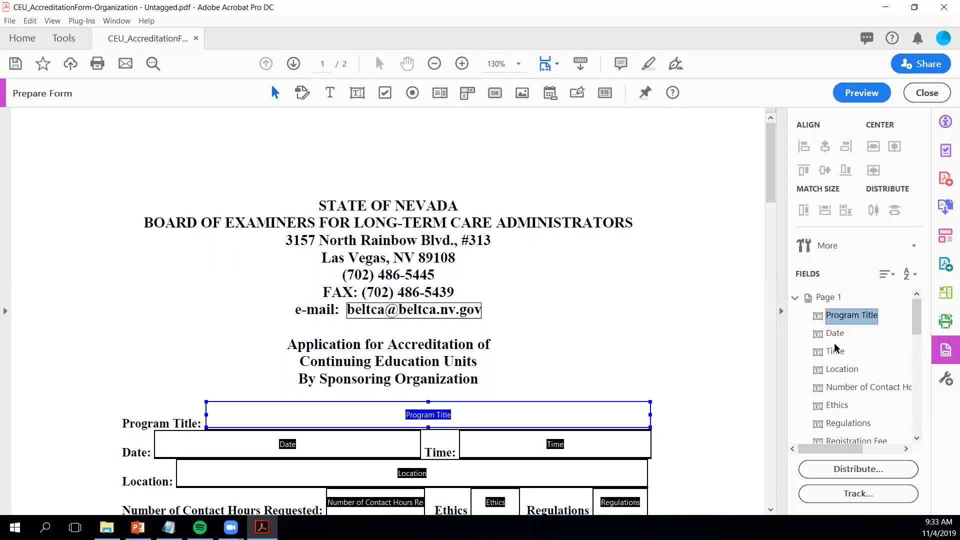
pyautogui.click(18, 65)
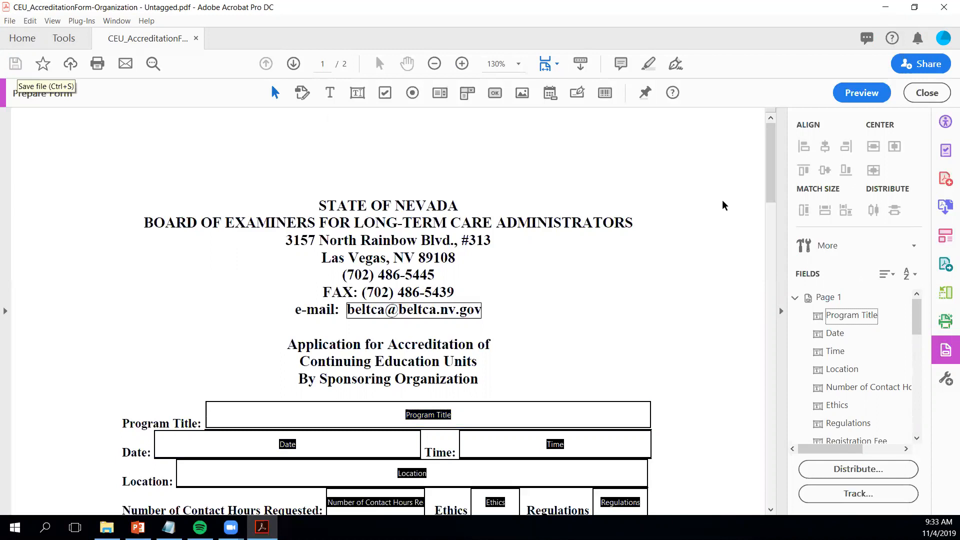
# - Preview the form and test the Date field's format by entering November 4 2019
pyautogui.click(859, 95)
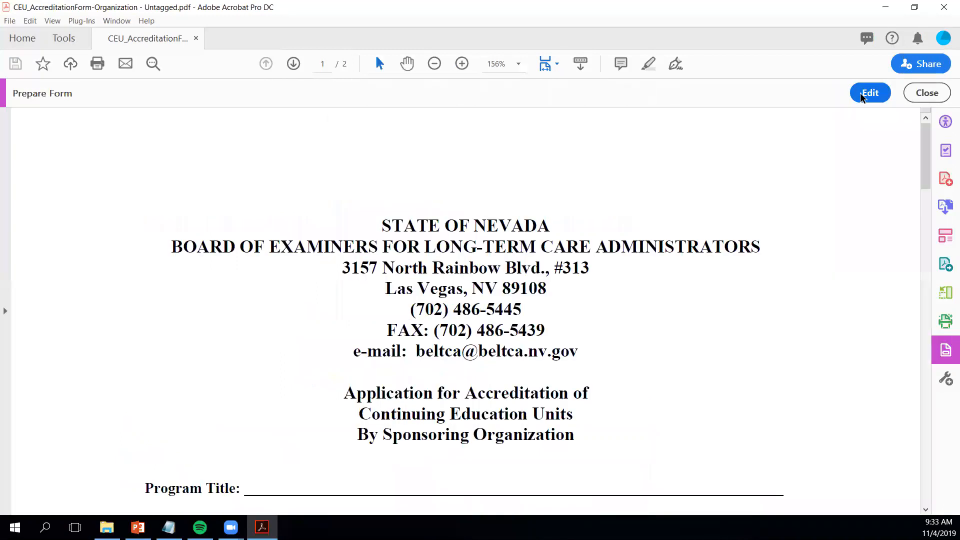
pyautogui.moveTo(926, 140); pyautogui.dragTo(926, 163)
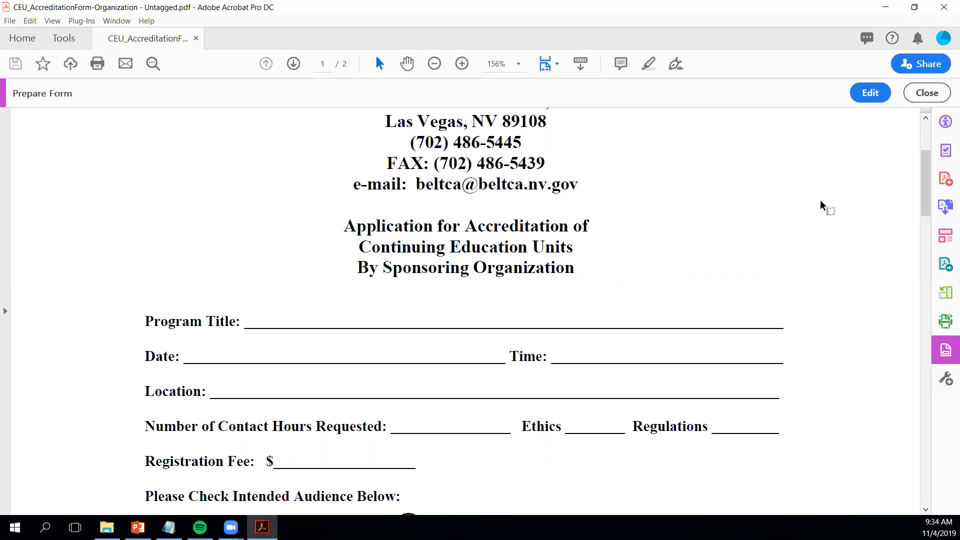
pyautogui.press('Tab')
pyautogui.write('Novem')
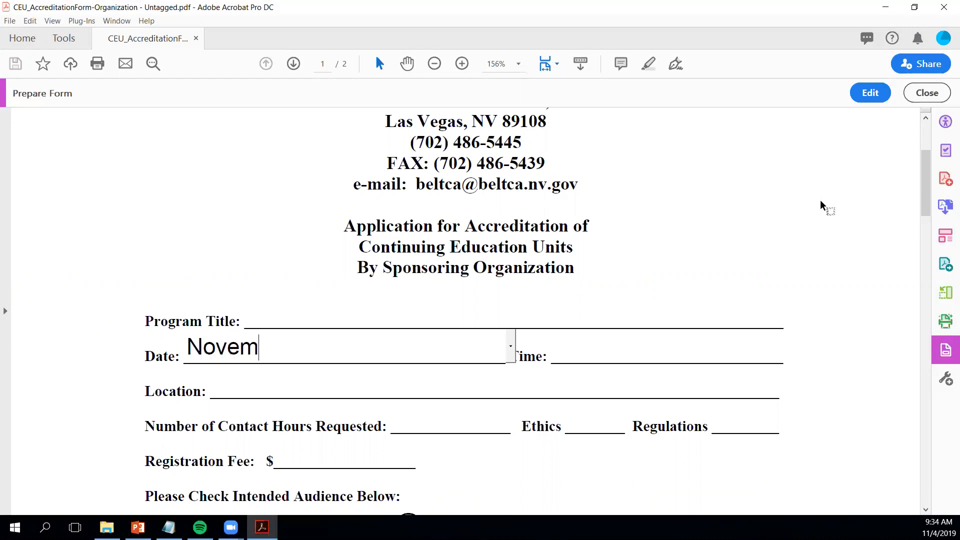
pyautogui.write('ber 4 2019')
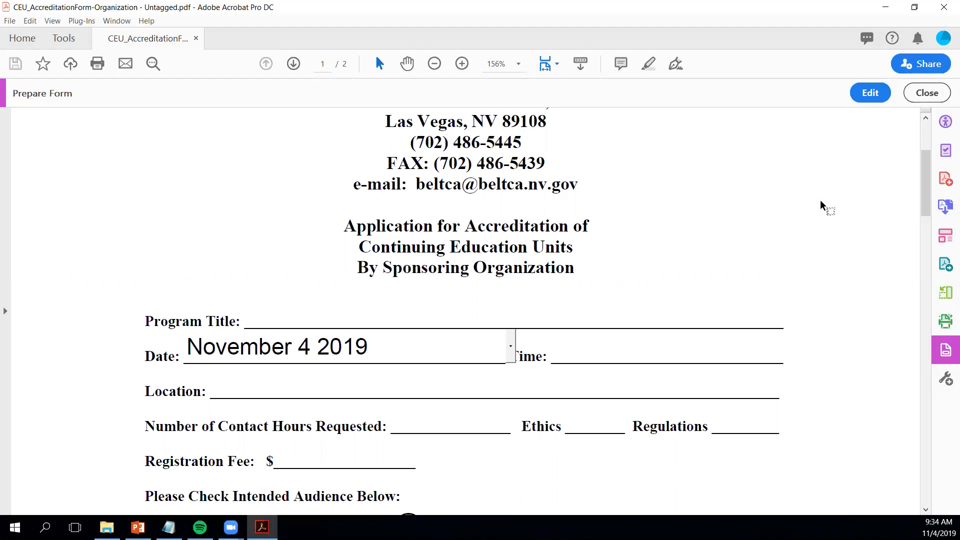
pyautogui.press('Return')
pyautogui.press('Tab')
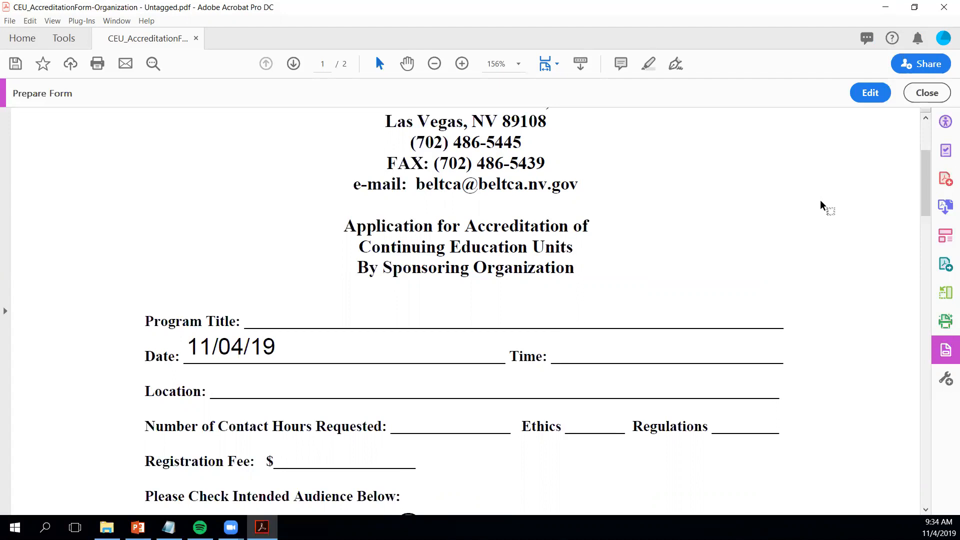
# - Advance through the fields to the Intended Audience radio buttons, cycle through the choices and select Both
pyautogui.press('Tab')
pyautogui.scroll(-3, 719, 222)
pyautogui.scroll(-2, 719, 222)
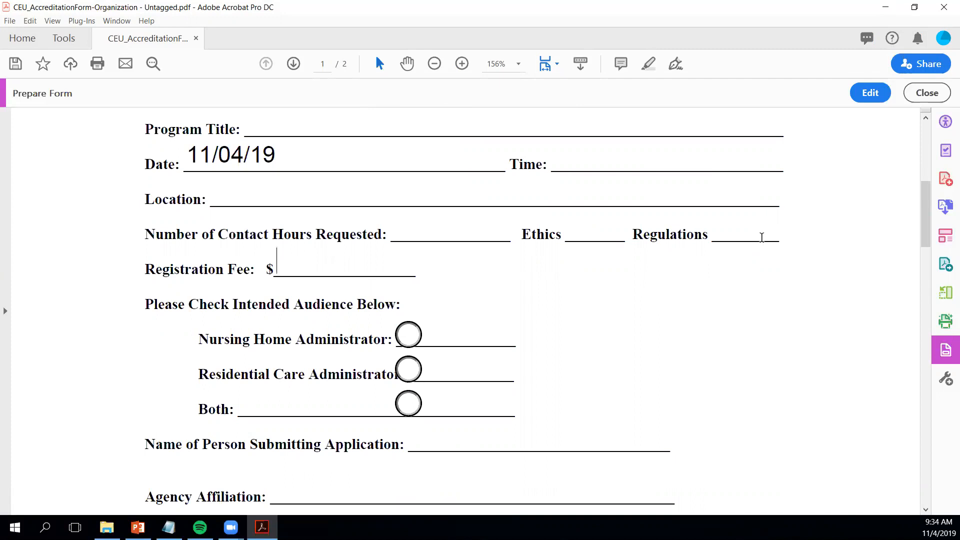
pyautogui.press('Tab')
pyautogui.press('Down')
pyautogui.press('Down')
pyautogui.press('Up')
pyautogui.press('Up')
pyautogui.press('Down')
pyautogui.press('Down')
pyautogui.press('Tab')
# - Check the tab order from Name of Person Submitting Application through Agency Affiliation and the address fields
pyautogui.scroll(-3, 790, 319)
pyautogui.press('Tab')
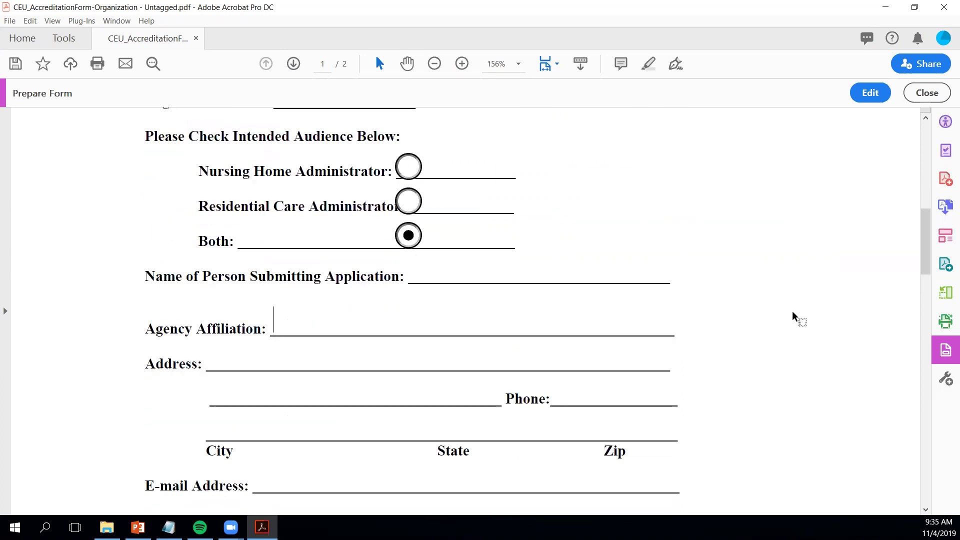
pyautogui.scroll(-2, 791, 310)
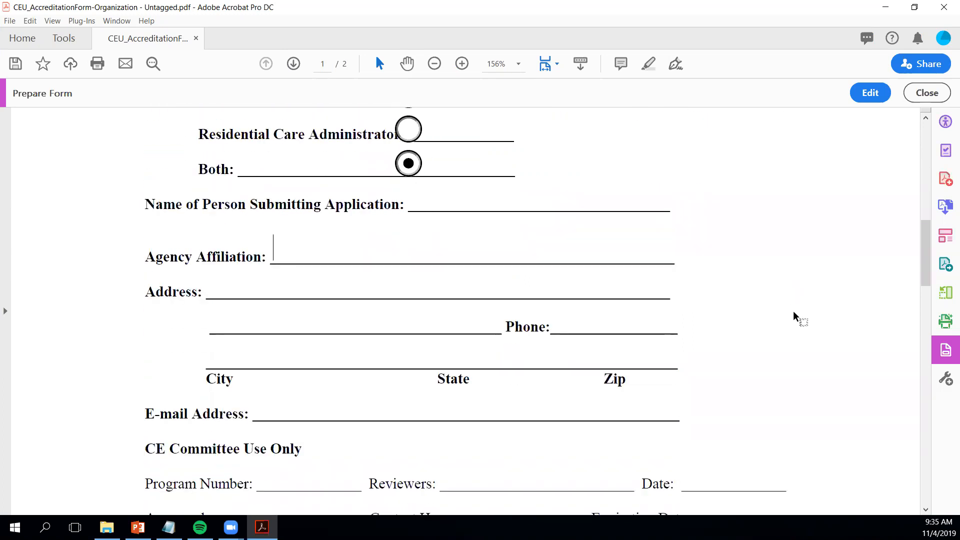
pyautogui.press('Tab')
pyautogui.press('Tab')
pyautogui.press('Tab')
pyautogui.press('Tab')
# - Return to form editing, clear all entered form data and close the Prepare Form tool
pyautogui.click(870, 95)
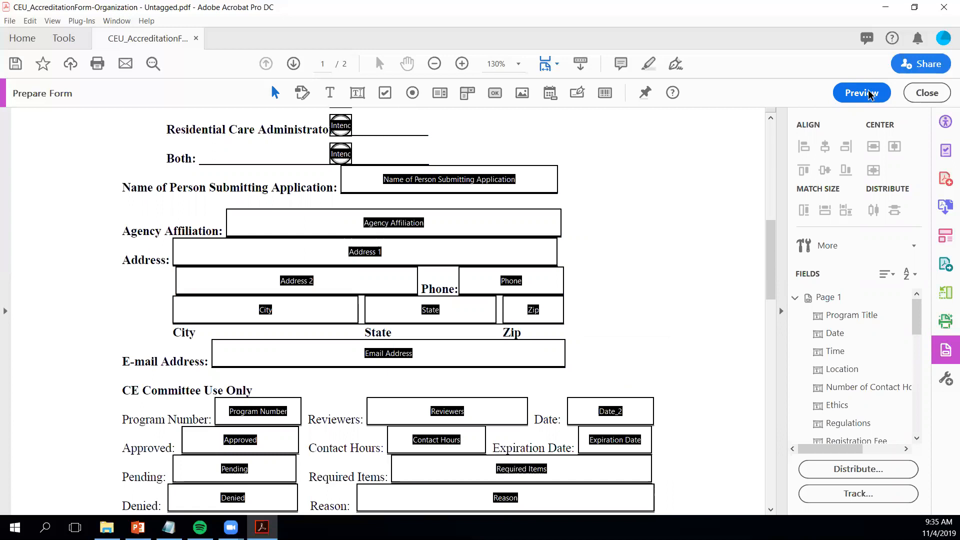
pyautogui.click(913, 245)
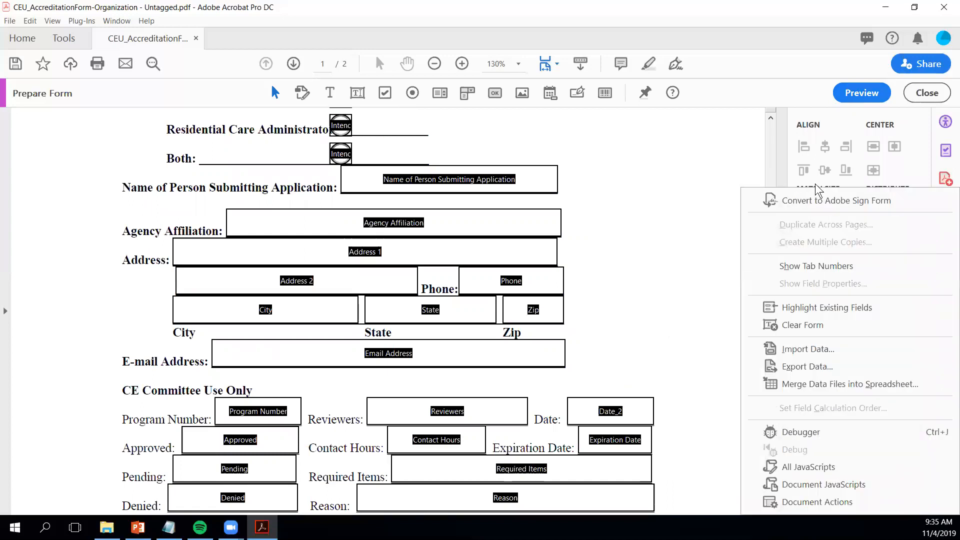
pyautogui.click(805, 325)
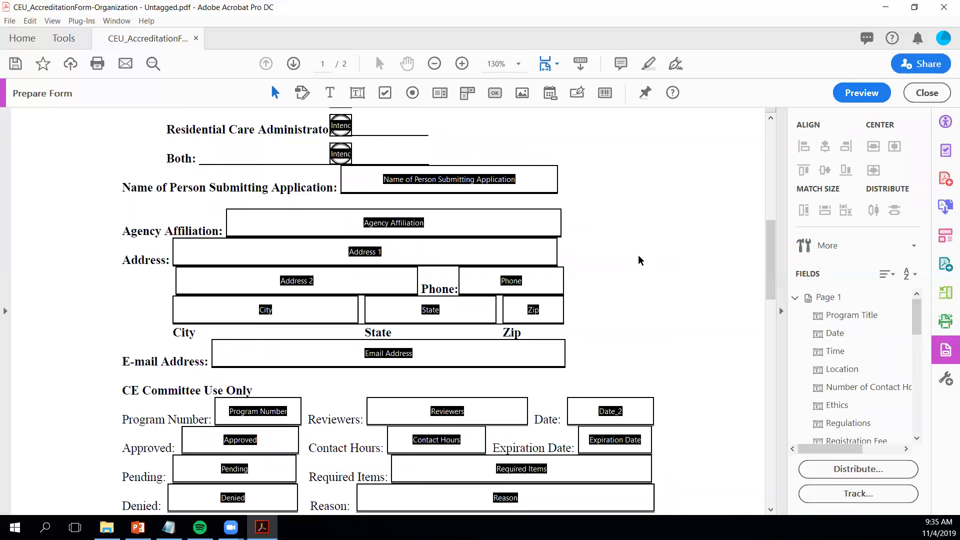
pyautogui.click(926, 93)
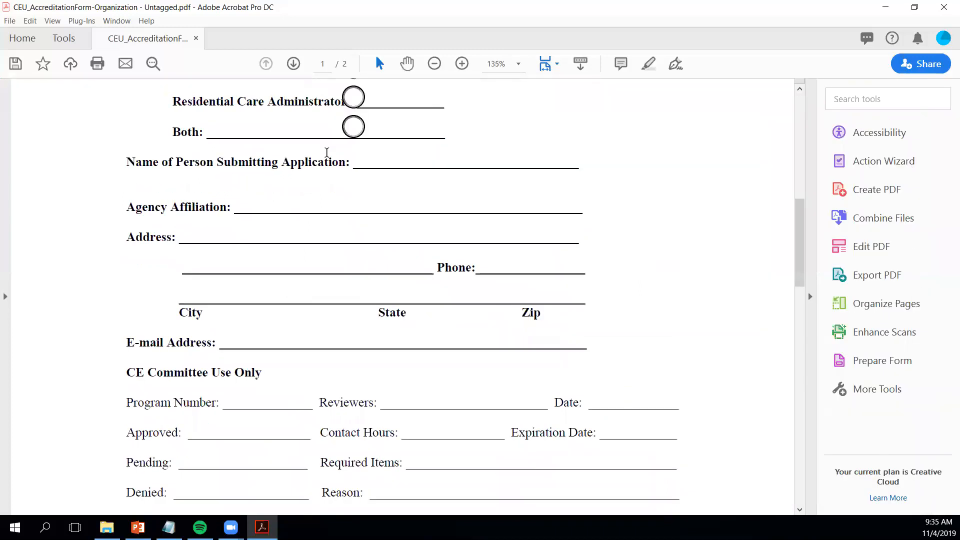
pyautogui.scroll(1, 590, 155)
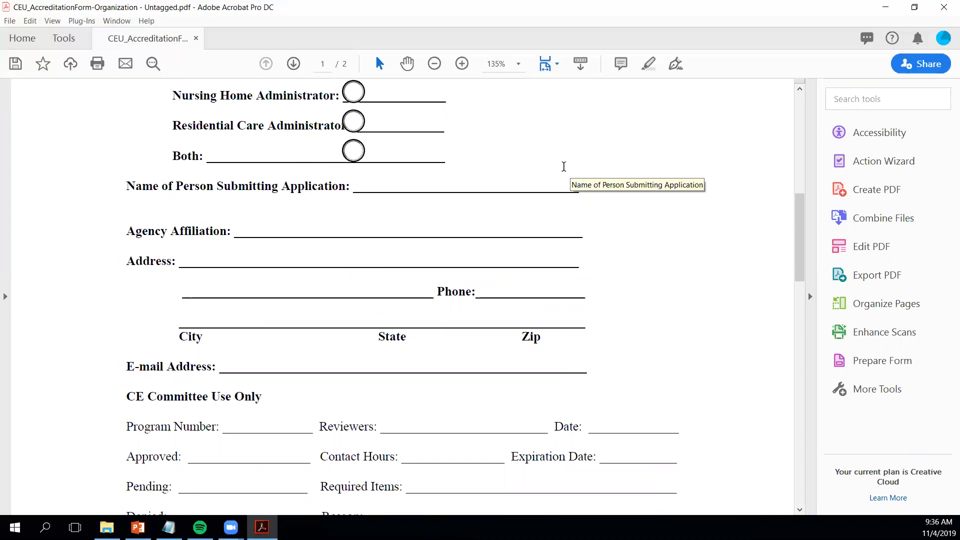
# - Save a copy of the PDF as "CEU_AccreditationForm-Organization - Form Fields Added" in the Advanced PDF Accessibility - Forms folder
pyautogui.click(9, 22)
pyautogui.click(62, 132)
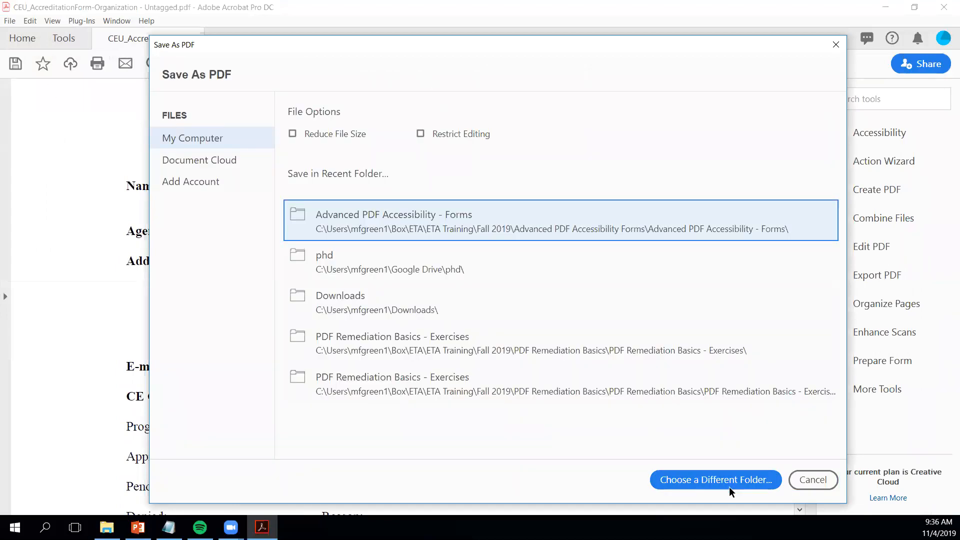
pyautogui.click(463, 228)
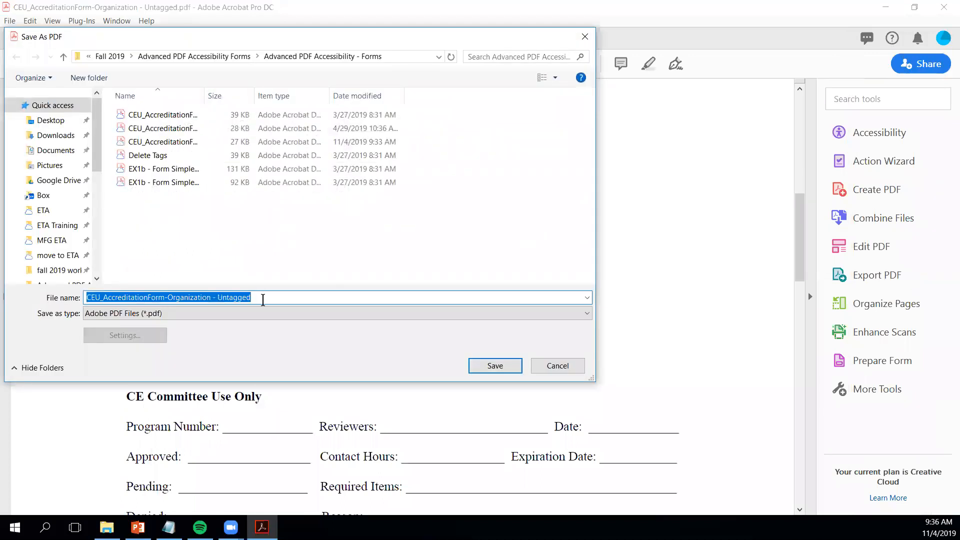
pyautogui.moveTo(205, 96); pyautogui.dragTo(323, 116)
pyautogui.click(262, 297)
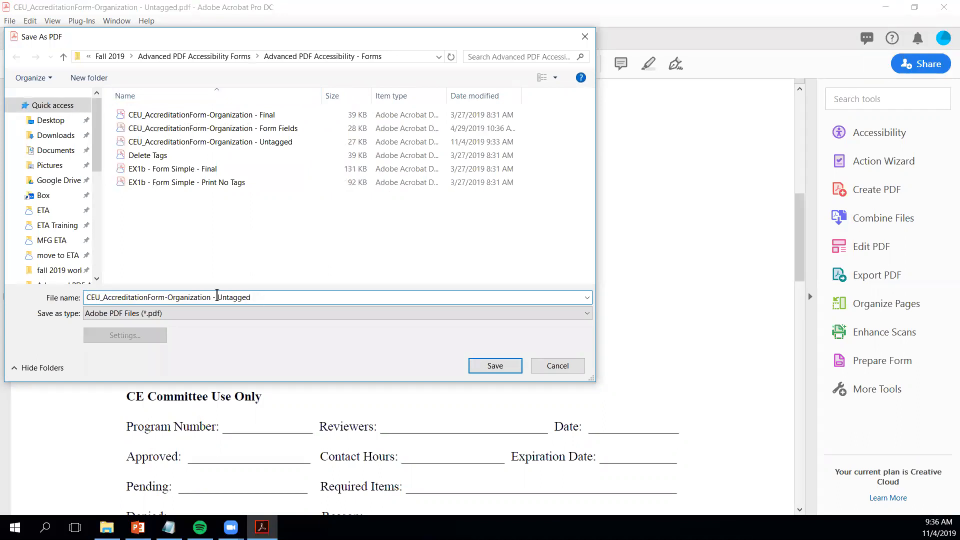
pyautogui.moveTo(217, 297); pyautogui.dragTo(259, 297)
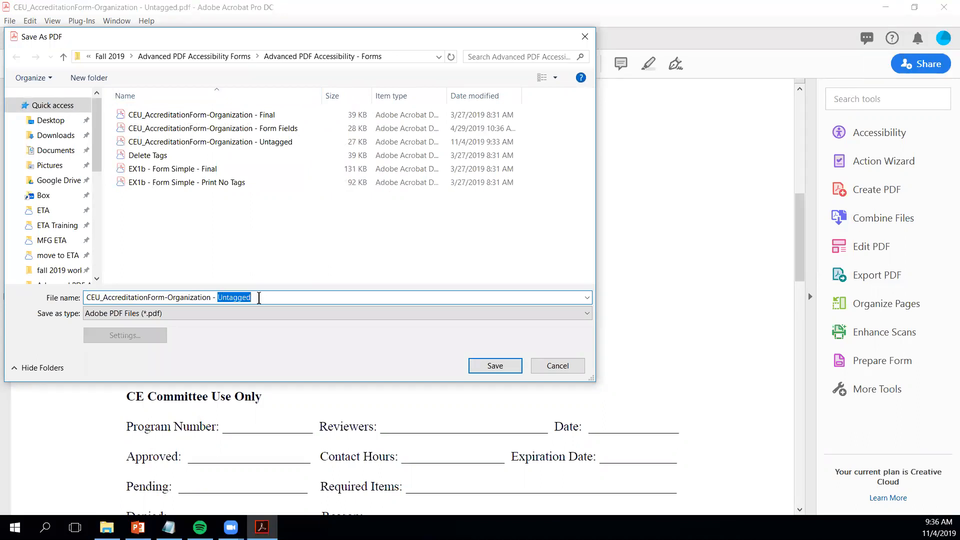
pyautogui.write('Form Fields')
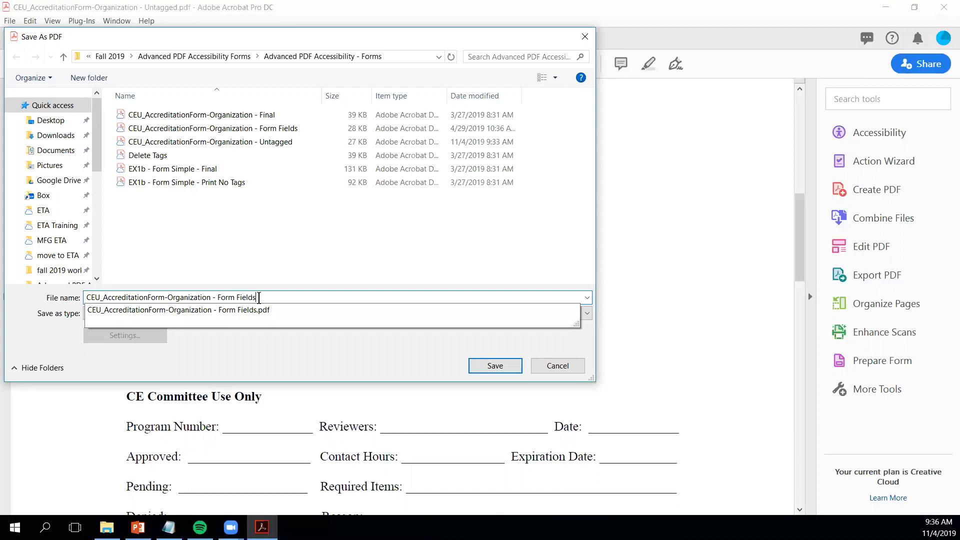
pyautogui.write(' Added')
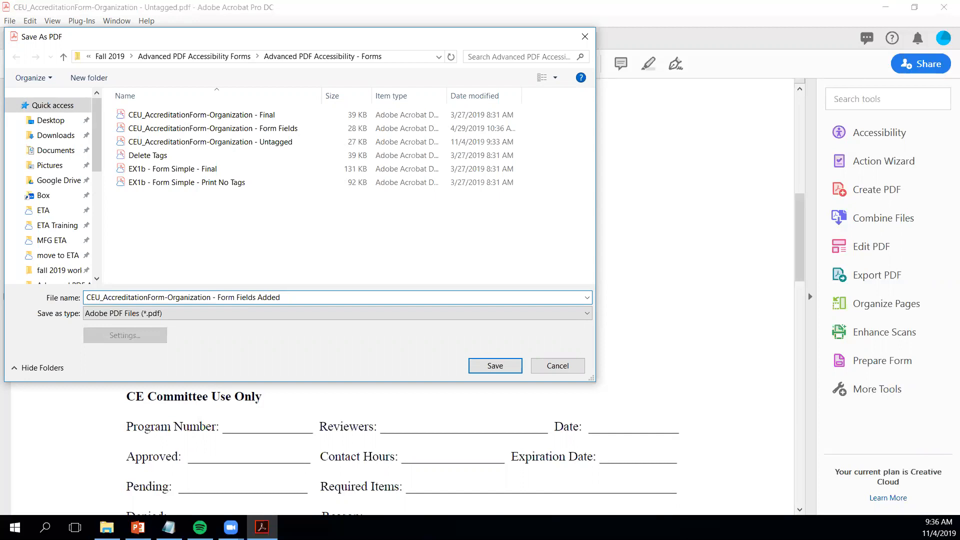
pyautogui.click(500, 370)
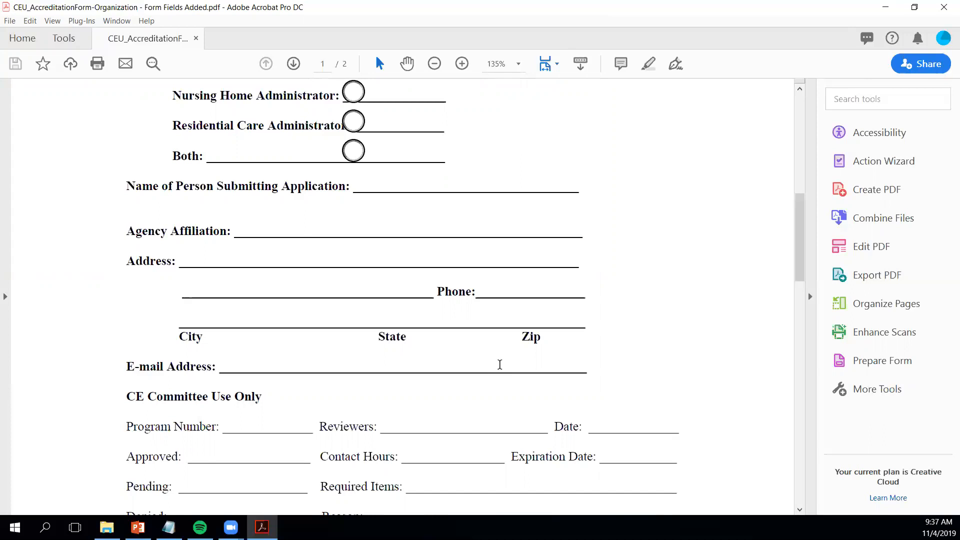
# - Open the Accessibility tool and the document's tag structure, and automatically add tags to the untagged document
pyautogui.click(877, 135)
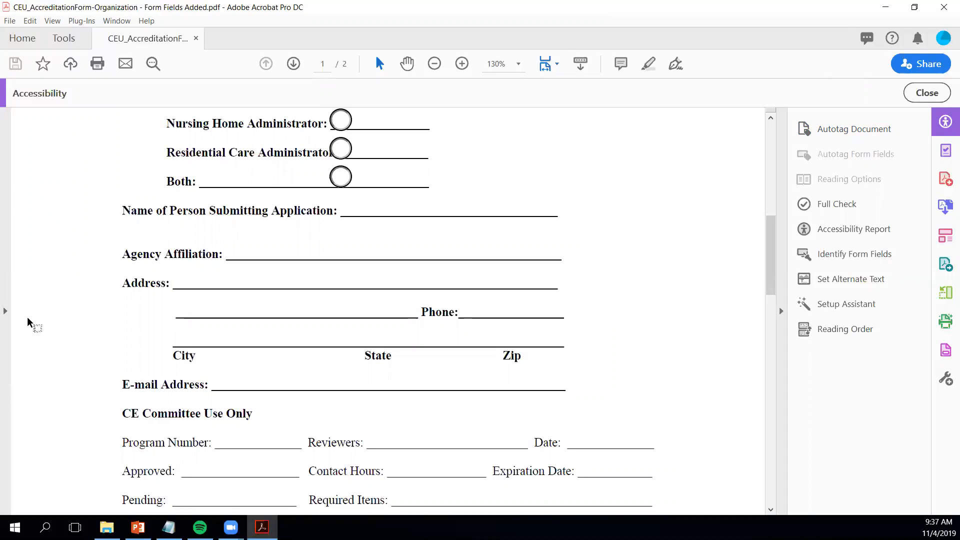
pyautogui.click(6, 312)
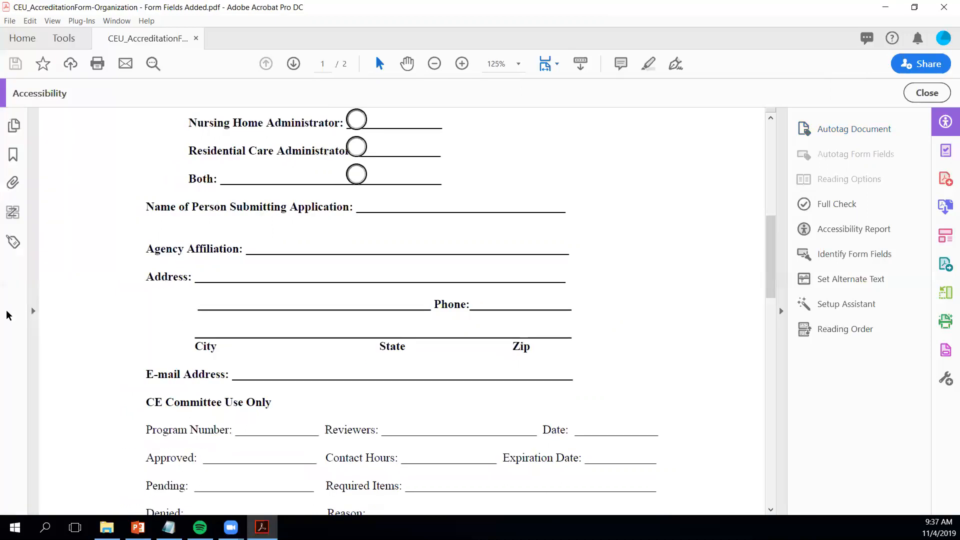
pyautogui.click(13, 243)
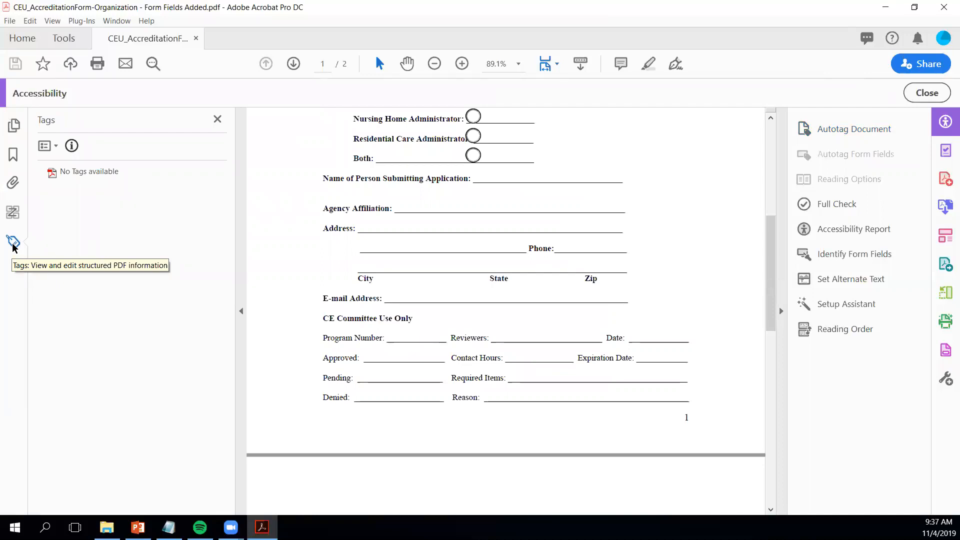
pyautogui.rightClick(75, 177)
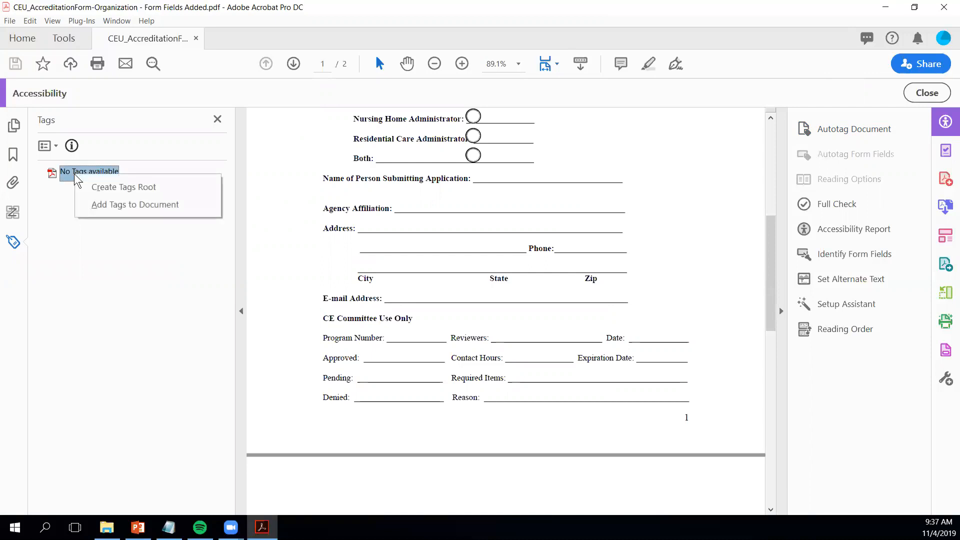
pyautogui.click(108, 206)
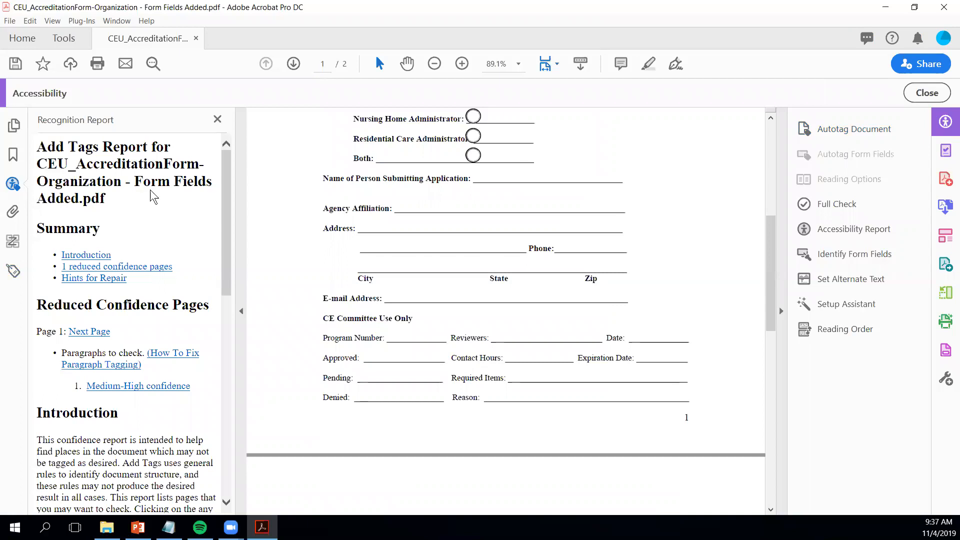
# - Inspect the generated tags for the header block, the H4 title and the paragraph holding Program Title, Date, Location and Number of Contact Hours Requested
pyautogui.click(13, 271)
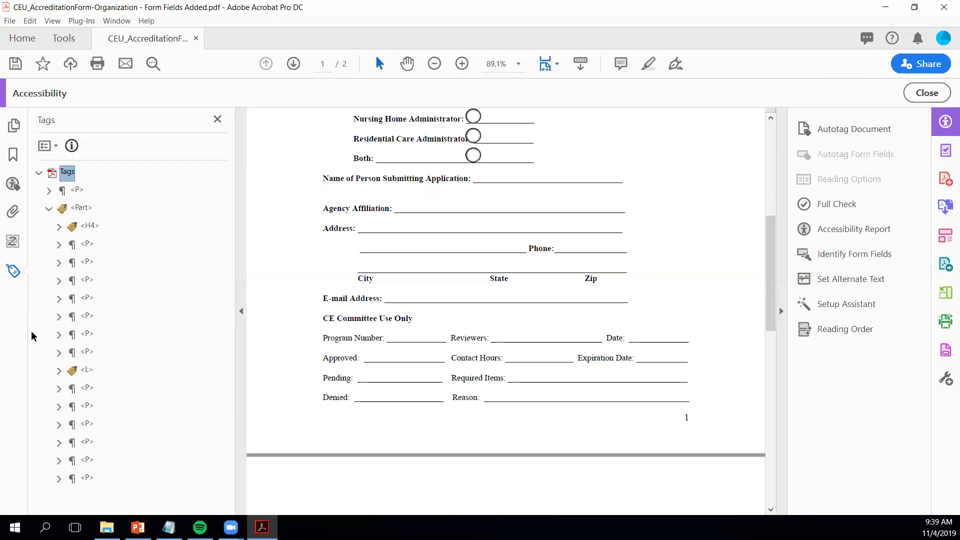
pyautogui.click(79, 191)
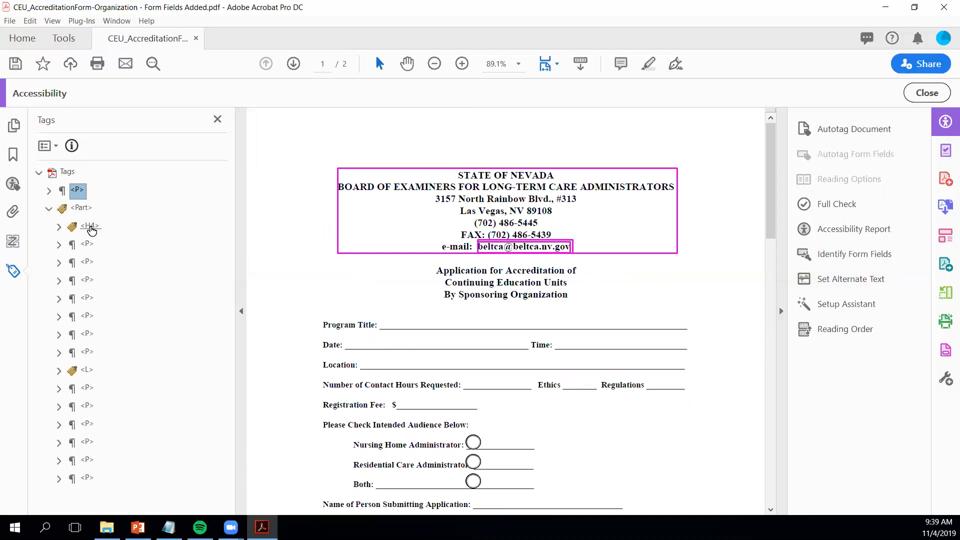
pyautogui.click(90, 227)
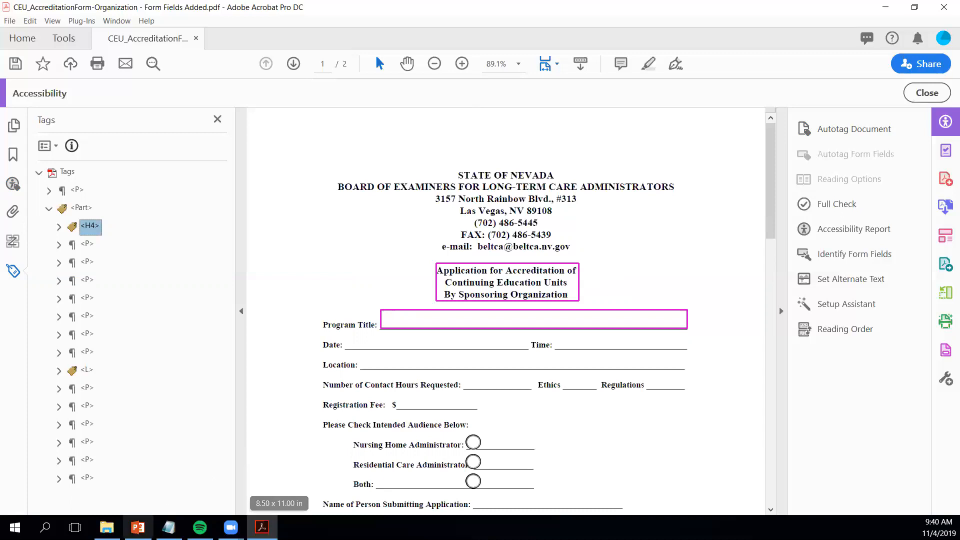
pyautogui.click(138, 527)
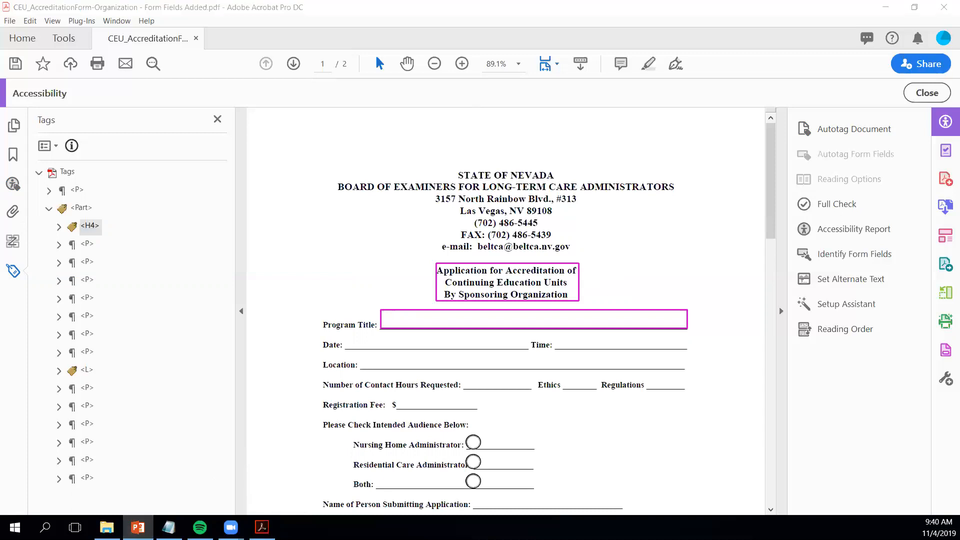
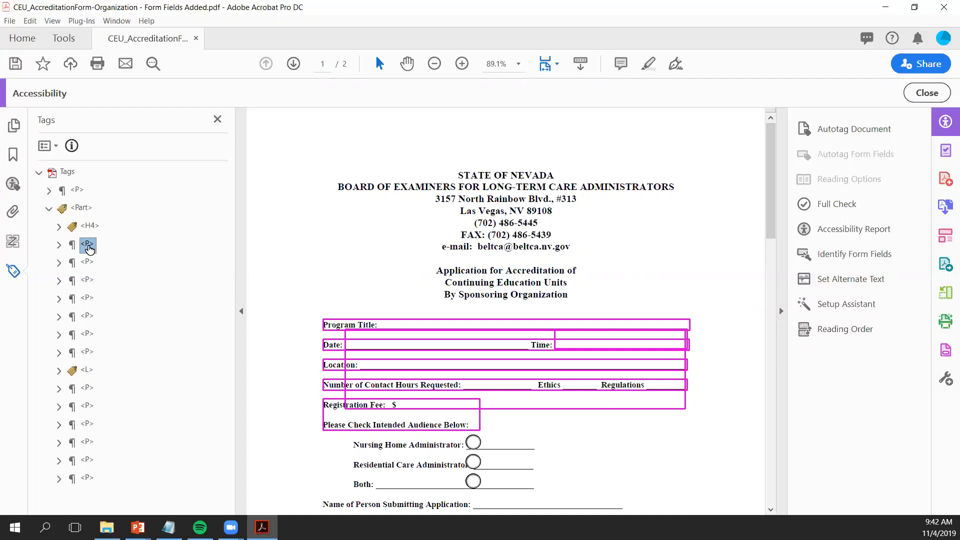
pyautogui.click(59, 245)
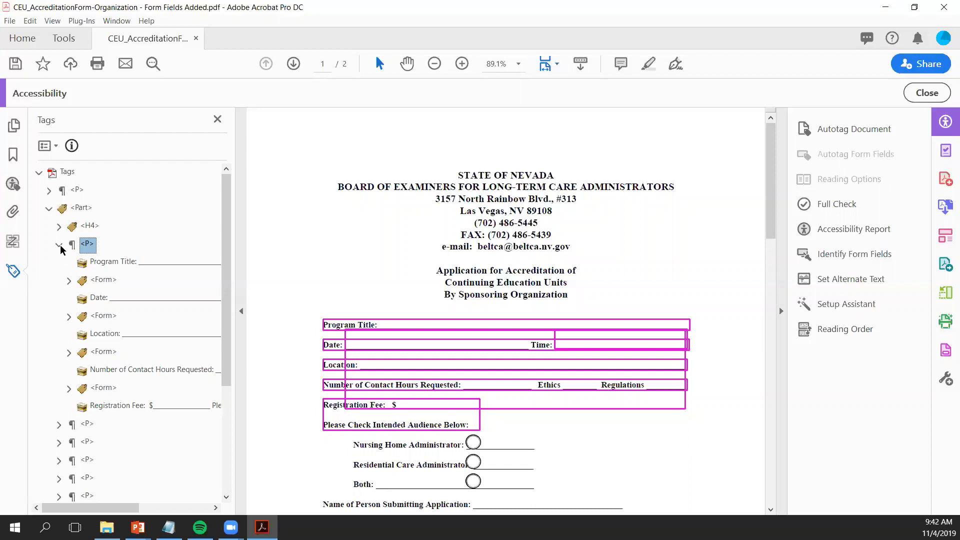
pyautogui.click(103, 264)
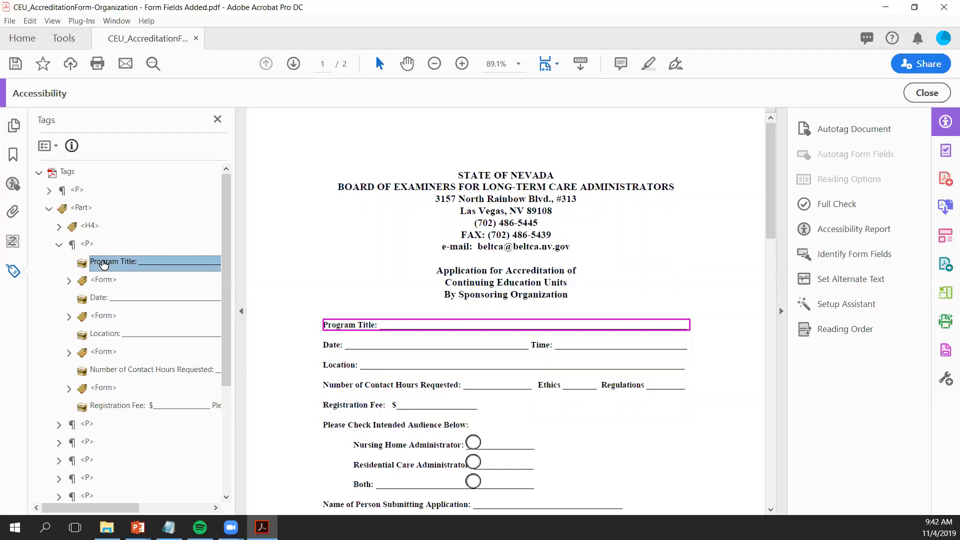
pyautogui.click(103, 300)
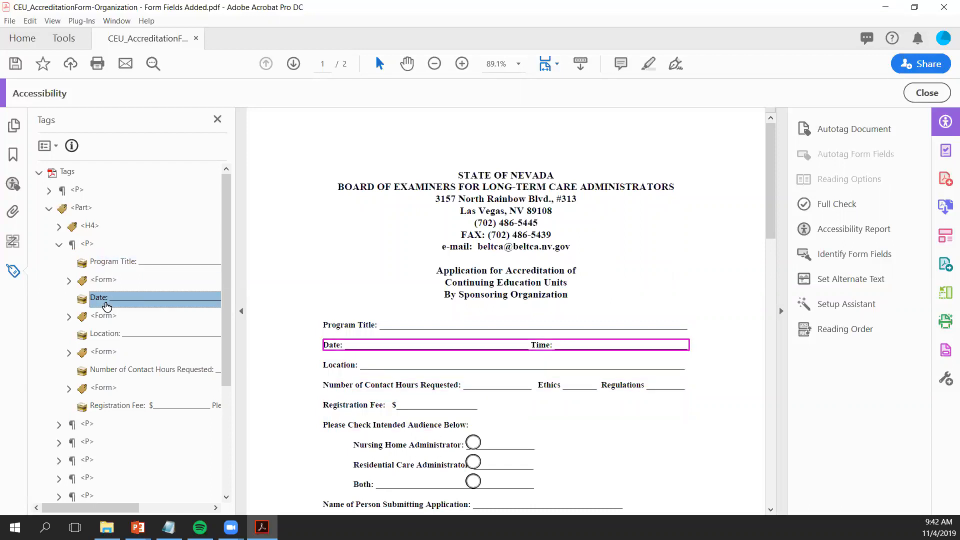
pyautogui.click(105, 334)
pyautogui.click(110, 371)
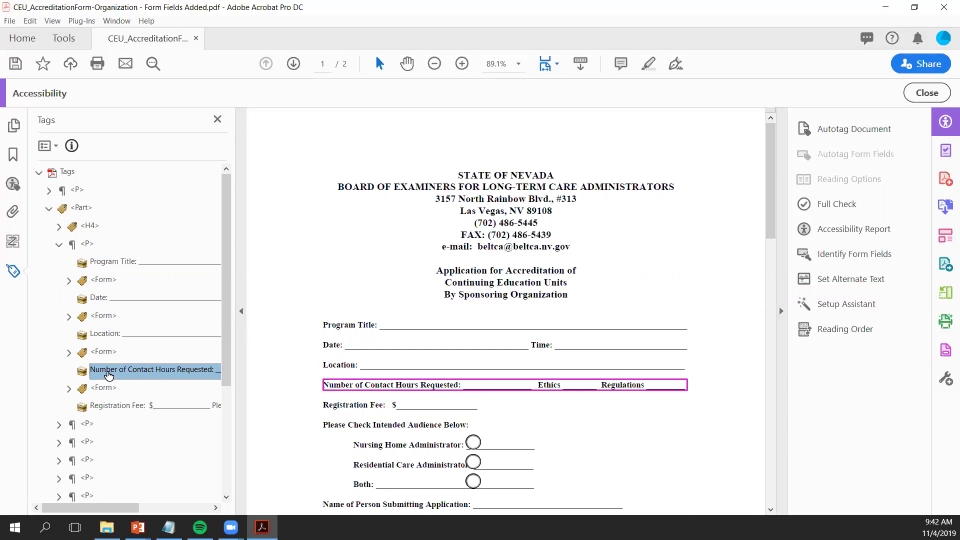
pyautogui.click(88, 245)
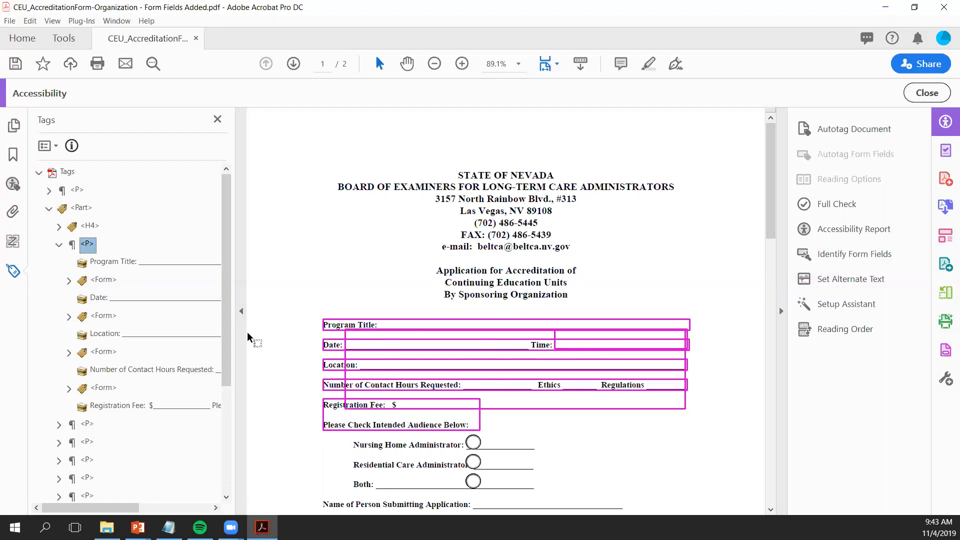
pyautogui.click(58, 245)
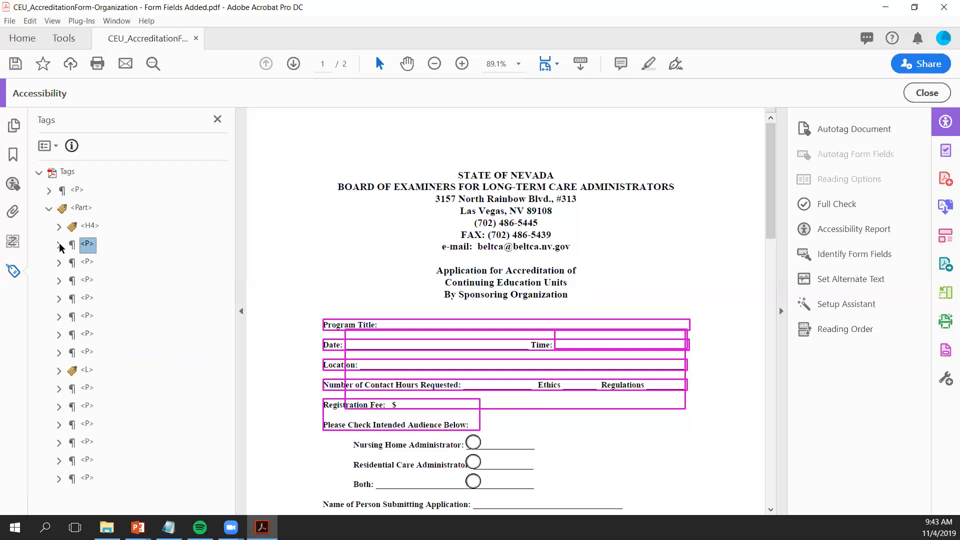
# - Create a new tag of type Paragraph directly after the paragraph tag that holds the Program Title through Registration Fee lines
pyautogui.rightClick(89, 247)
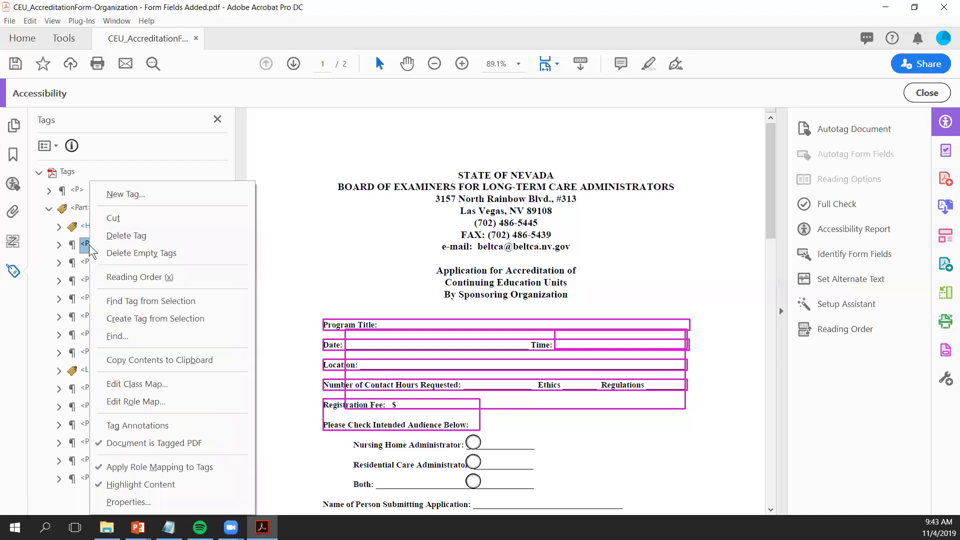
pyautogui.click(120, 195)
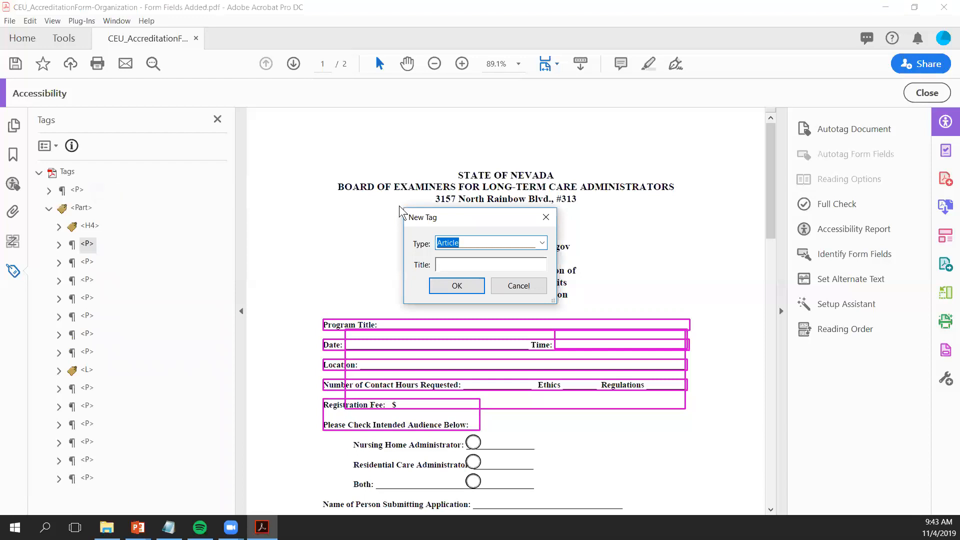
pyautogui.click(542, 244)
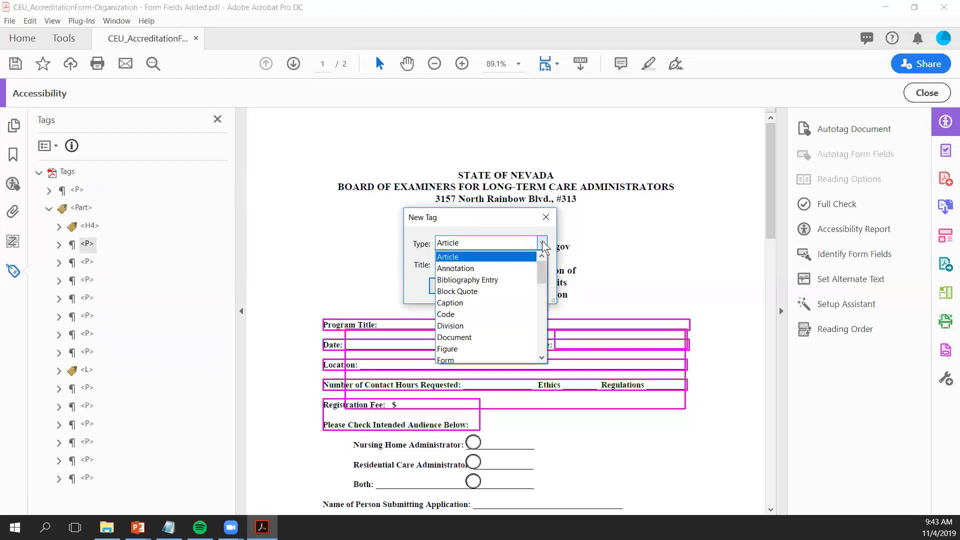
pyautogui.moveTo(544, 268); pyautogui.dragTo(538, 317)
pyautogui.click(502, 316)
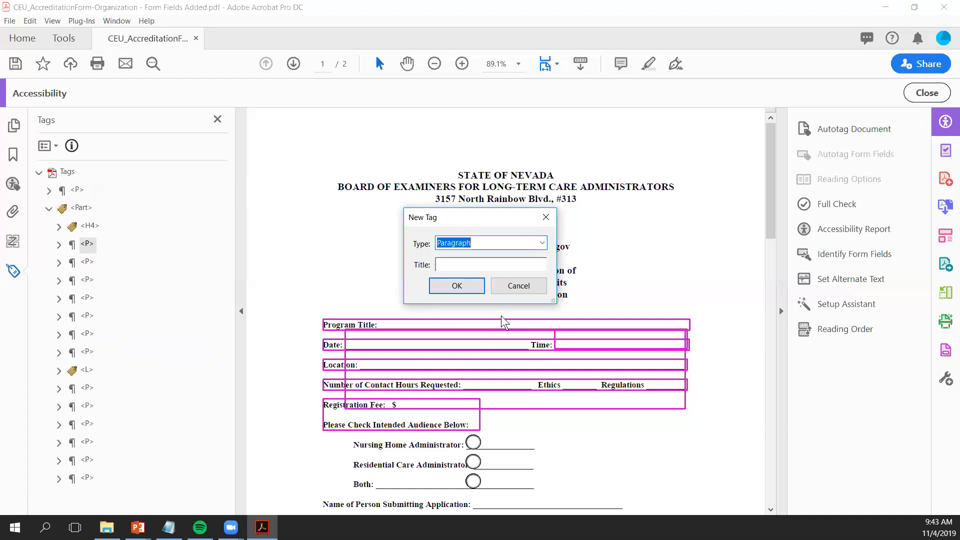
pyautogui.click(447, 284)
# - Add eight more empty Paragraph tags after the first new empty paragraph, inside the Part tag
pyautogui.click(87, 263)
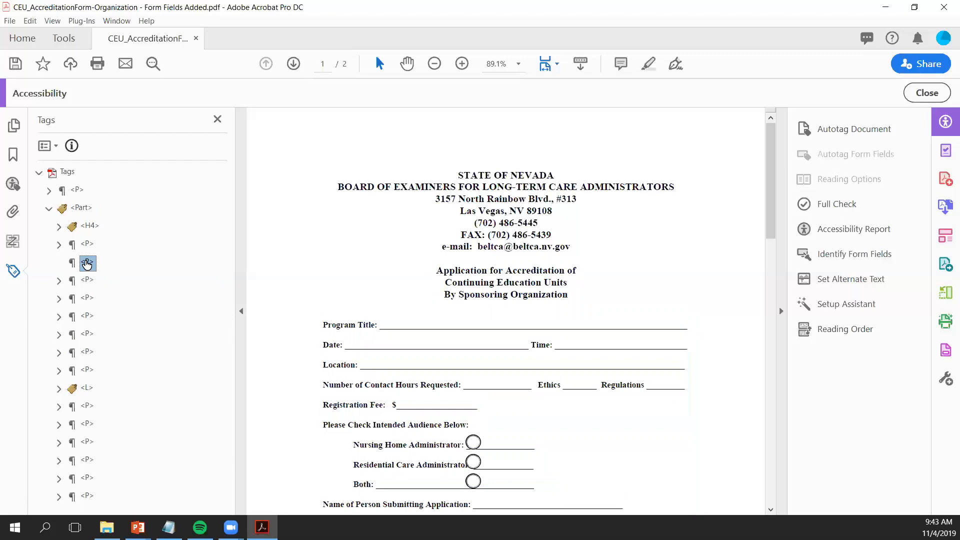
pyautogui.rightClick(86, 263)
pyautogui.click(115, 254)
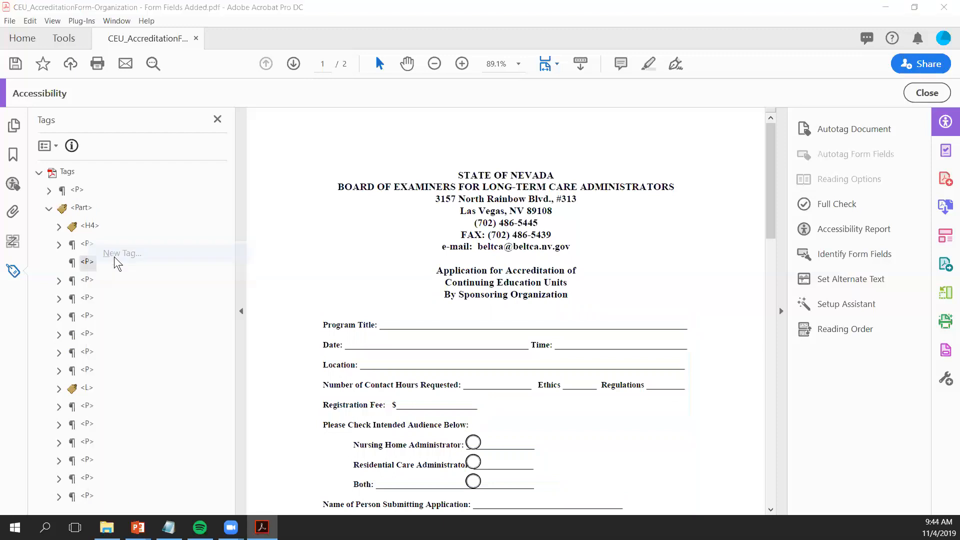
pyautogui.click(435, 283)
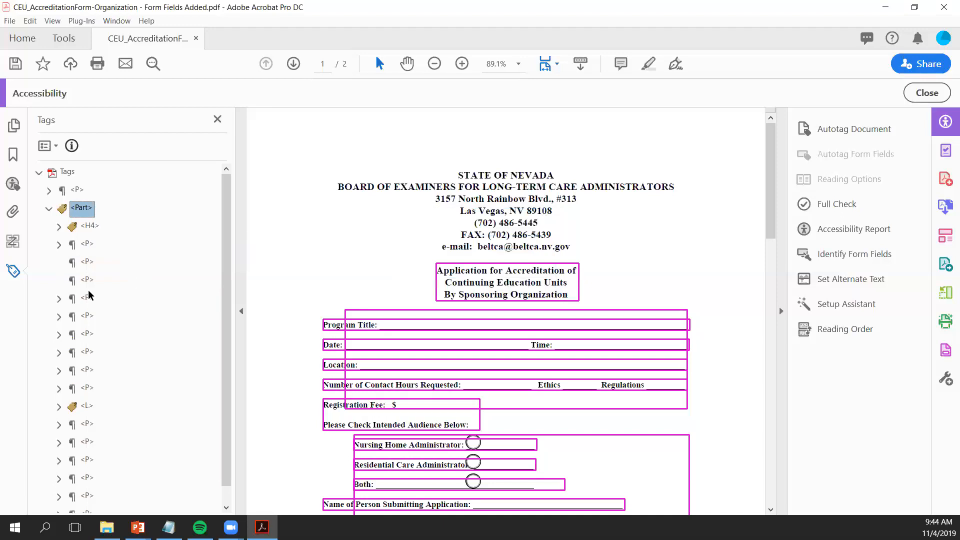
pyautogui.rightClick(87, 262)
pyautogui.click(120, 254)
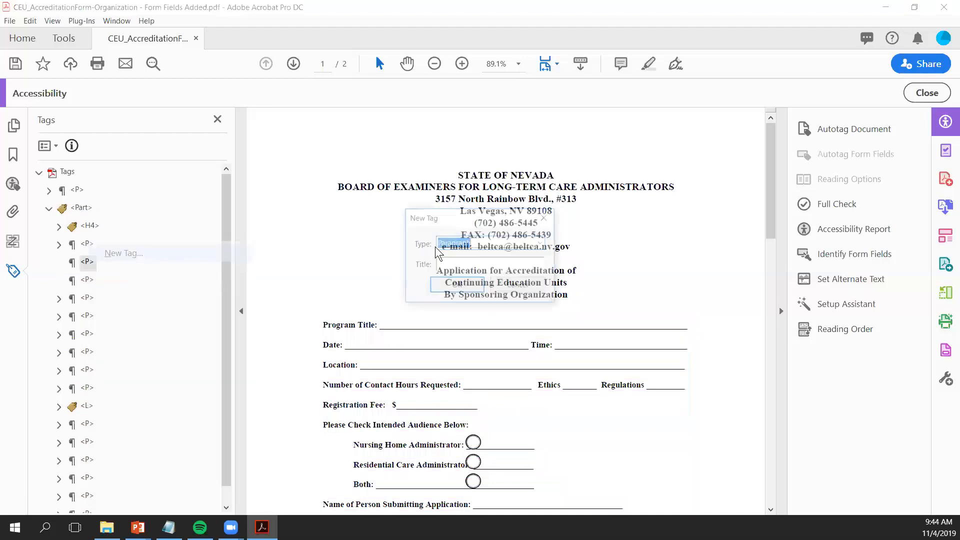
pyautogui.click(453, 280)
pyautogui.rightClick(84, 262)
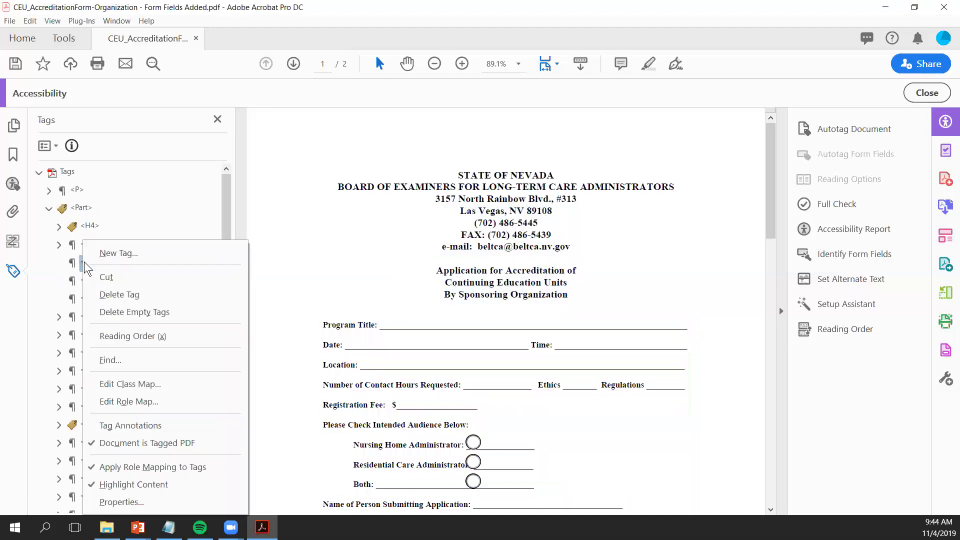
pyautogui.click(116, 250)
pyautogui.click(456, 285)
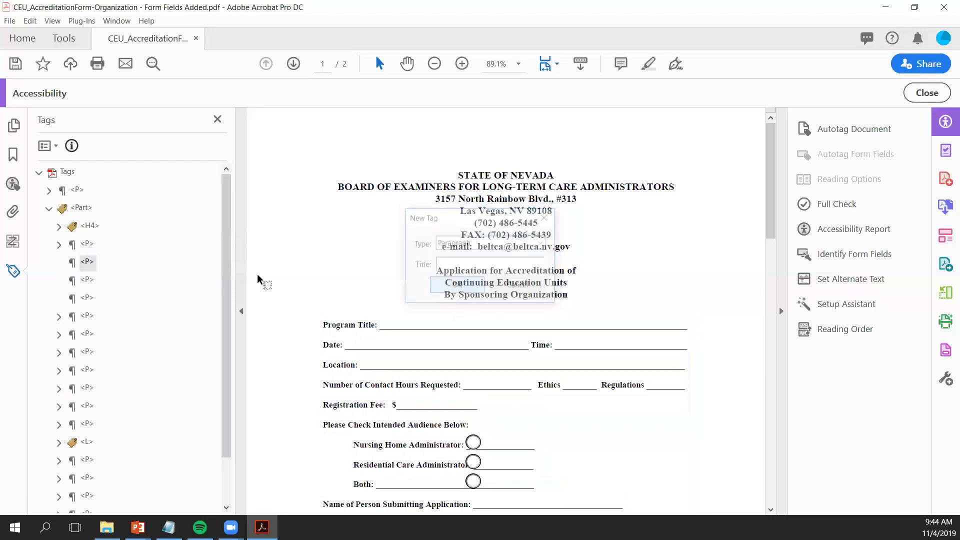
pyautogui.rightClick(86, 262)
pyautogui.click(127, 255)
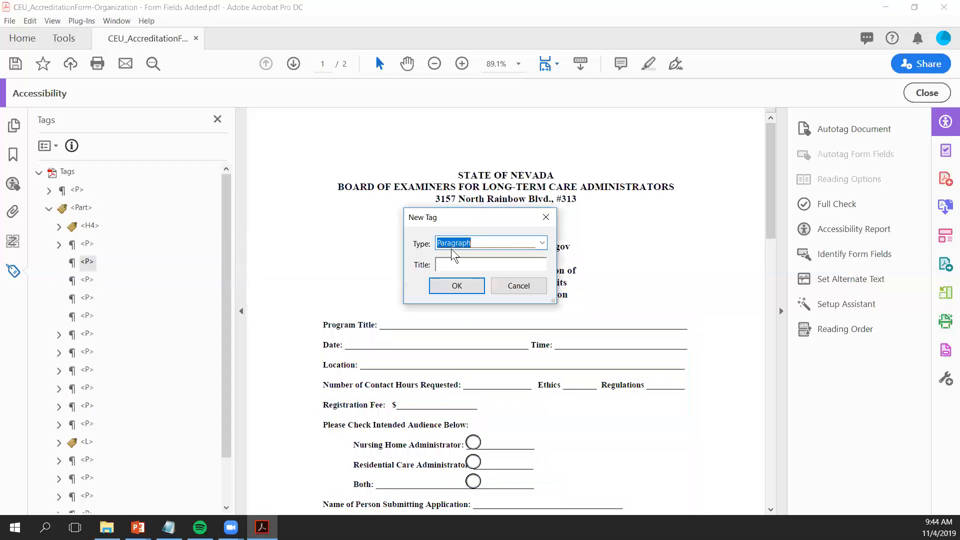
pyautogui.click(452, 284)
pyautogui.rightClick(85, 264)
pyautogui.click(116, 254)
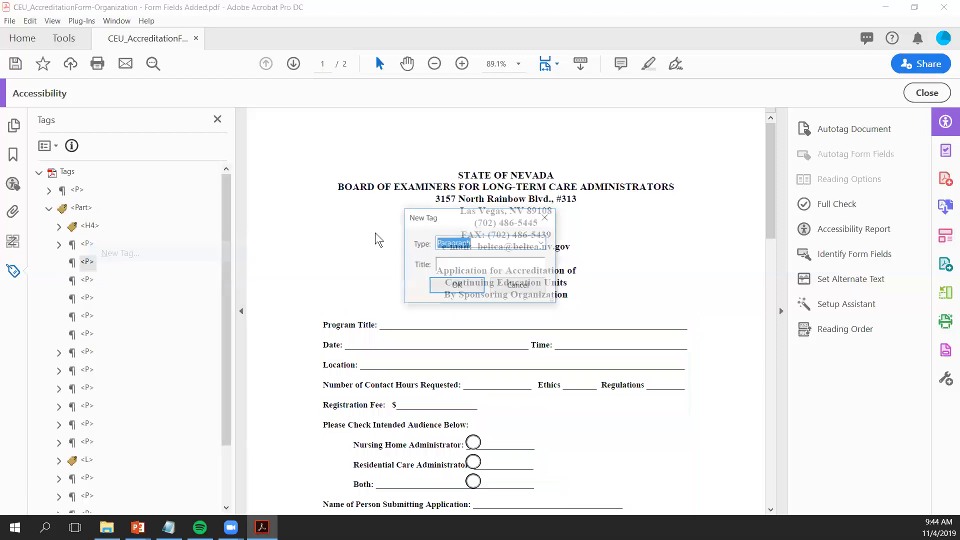
pyautogui.click(451, 285)
pyautogui.rightClick(84, 261)
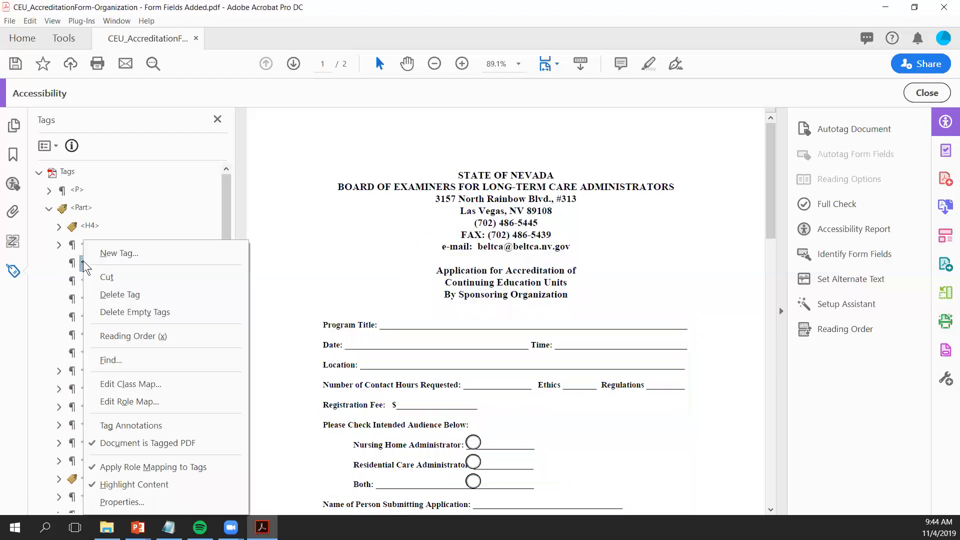
pyautogui.click(123, 249)
pyautogui.click(457, 284)
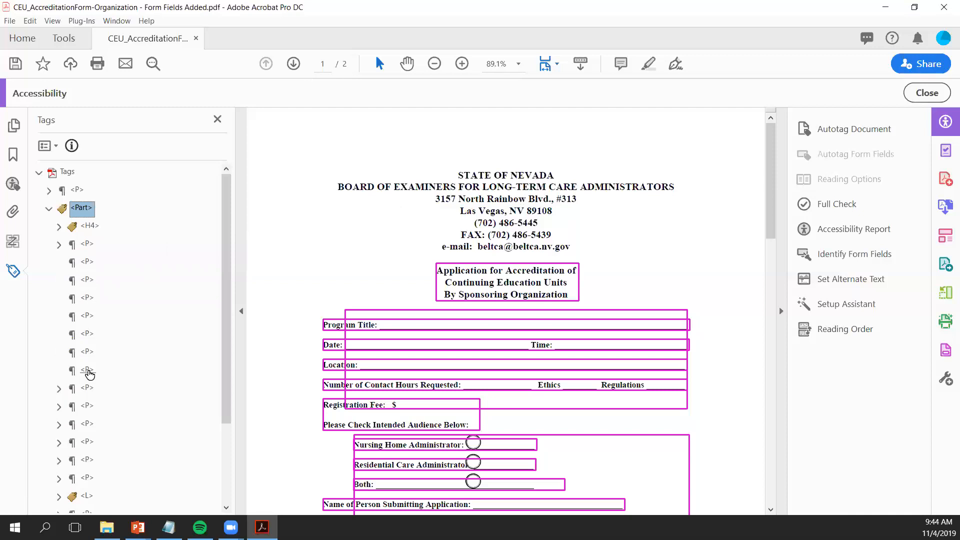
pyautogui.rightClick(92, 265)
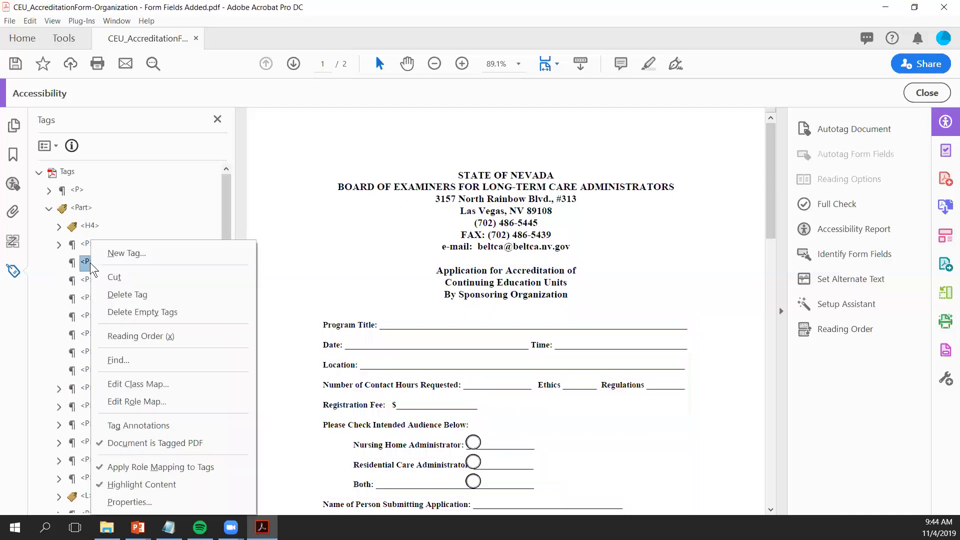
pyautogui.click(124, 250)
pyautogui.click(457, 289)
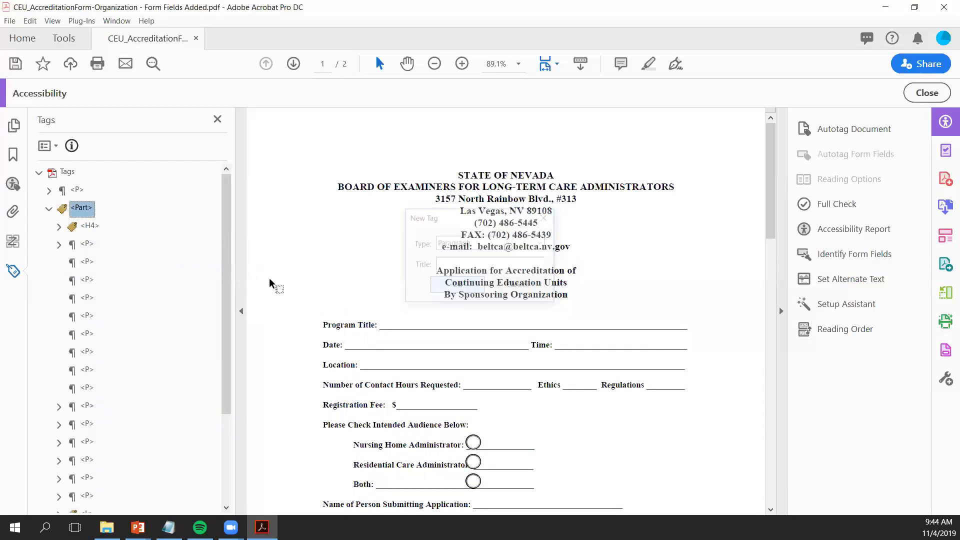
pyautogui.rightClick(85, 261)
pyautogui.click(118, 254)
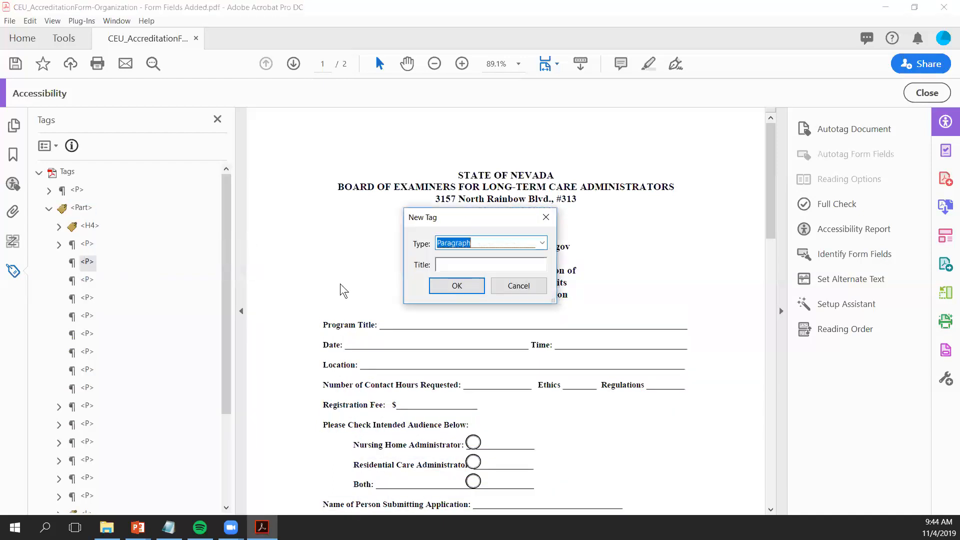
pyautogui.click(457, 286)
# - Select the "Date:" label on the form and create a tag from that selection in the first empty paragraph tag
pyautogui.click(87, 261)
pyautogui.click(88, 280)
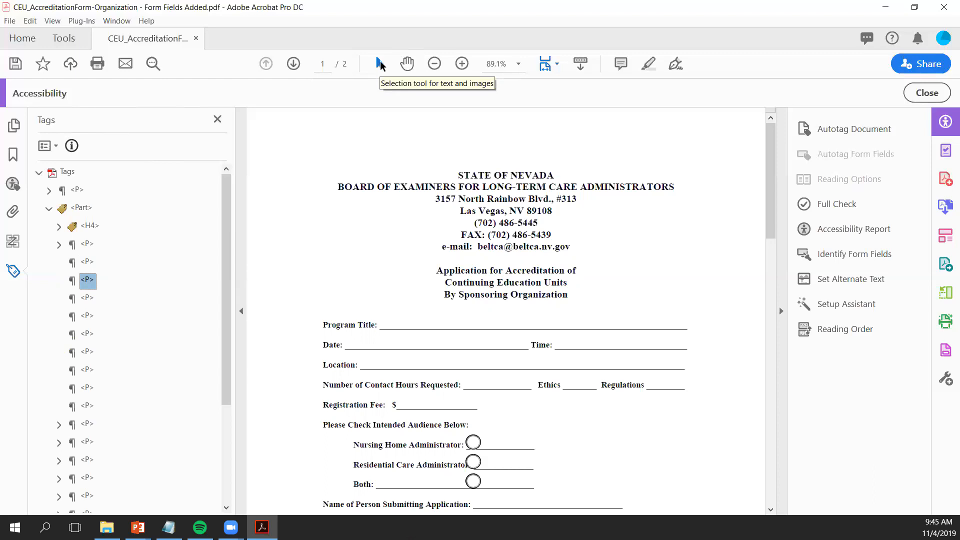
pyautogui.click(88, 264)
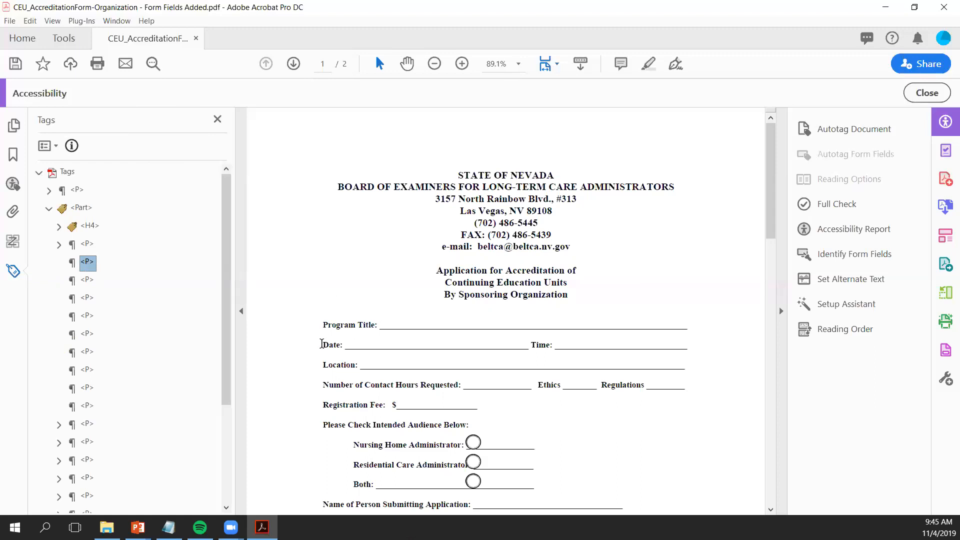
pyautogui.moveTo(323, 345); pyautogui.dragTo(342, 345)
pyautogui.moveTo(342, 344); pyautogui.dragTo(343, 345)
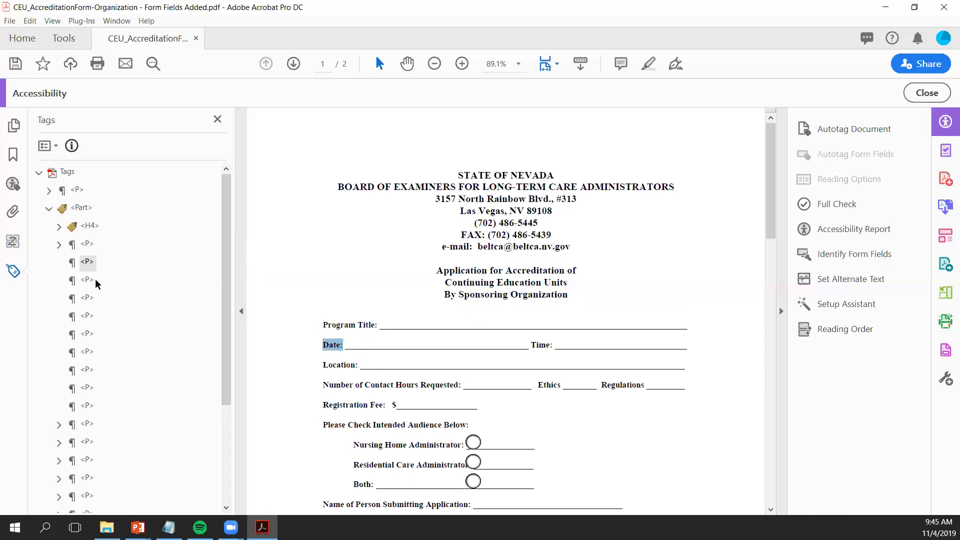
pyautogui.click(88, 261)
pyautogui.moveTo(78, 259); pyautogui.dragTo(281, 338)
pyautogui.moveTo(83, 269); pyautogui.dragTo(334, 352)
pyautogui.moveTo(328, 353); pyautogui.dragTo(128, 301)
pyautogui.rightClick(90, 267)
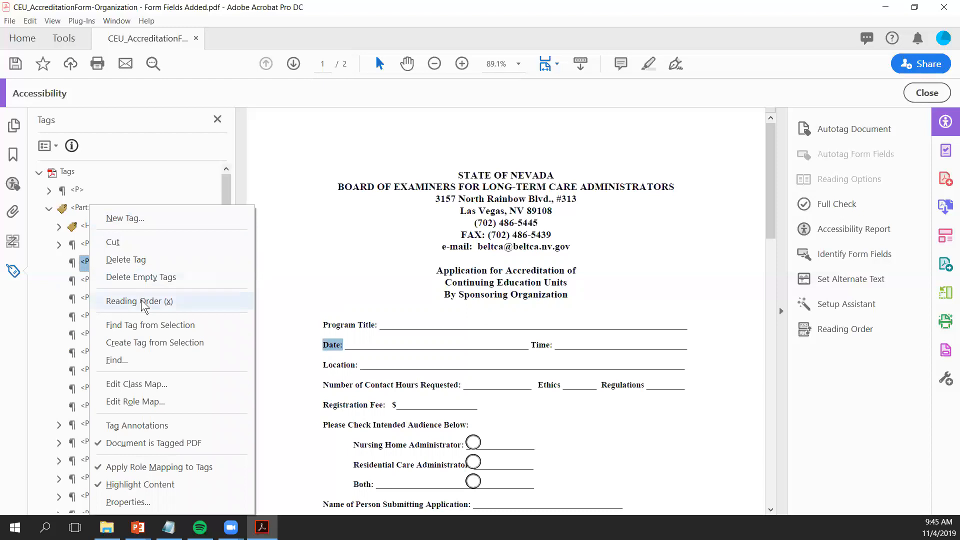
pyautogui.click(148, 341)
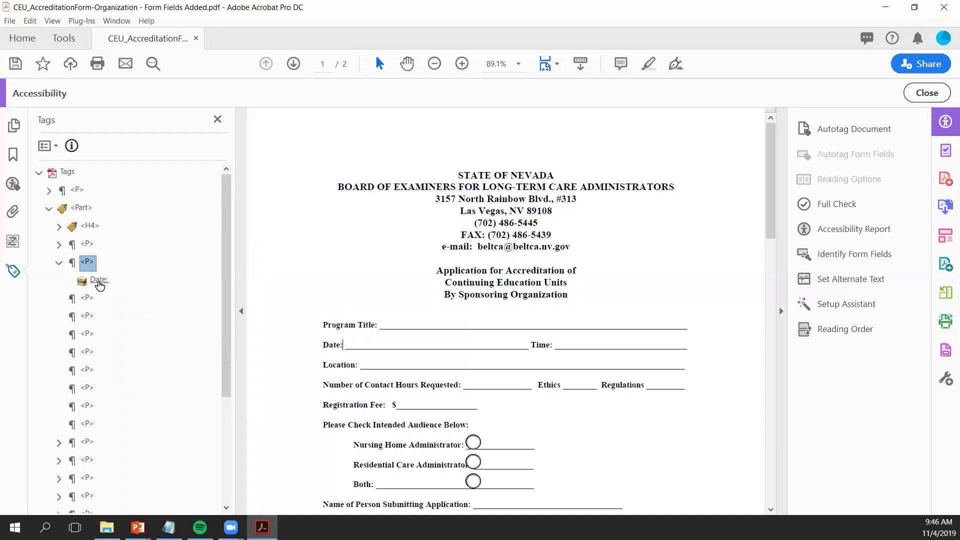
# - Tag the "Time:" label from a text selection inside the empty paragraph tag following Date
pyautogui.click(87, 299)
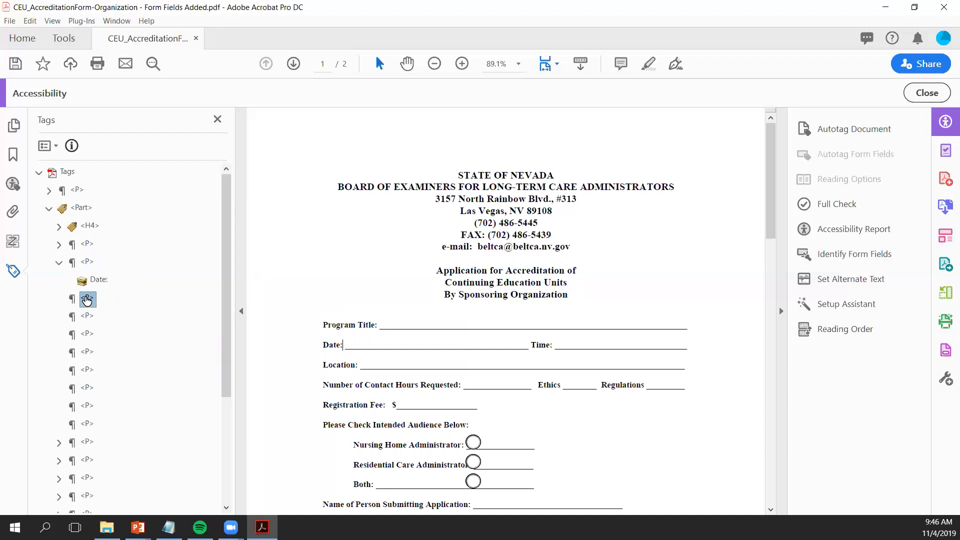
pyautogui.moveTo(530, 345); pyautogui.dragTo(552, 346)
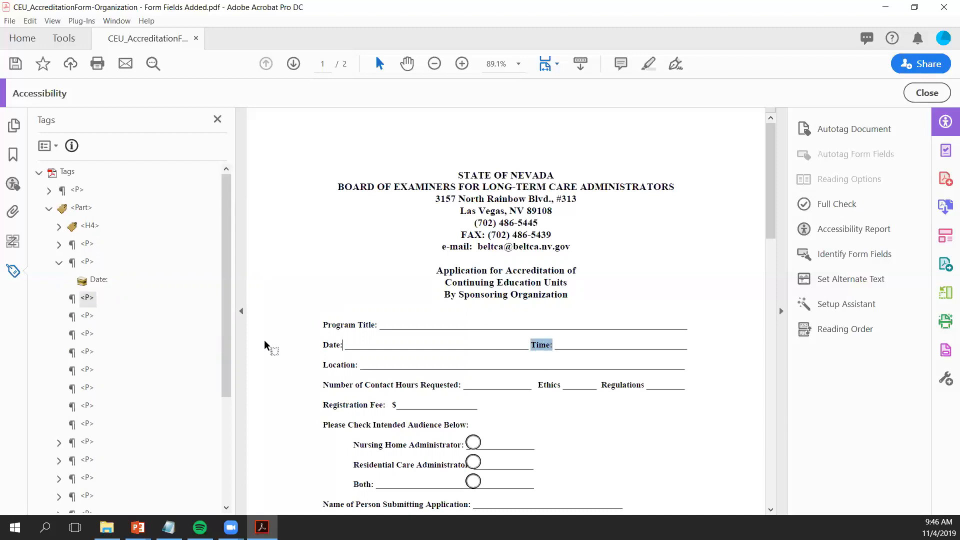
pyautogui.rightClick(92, 299)
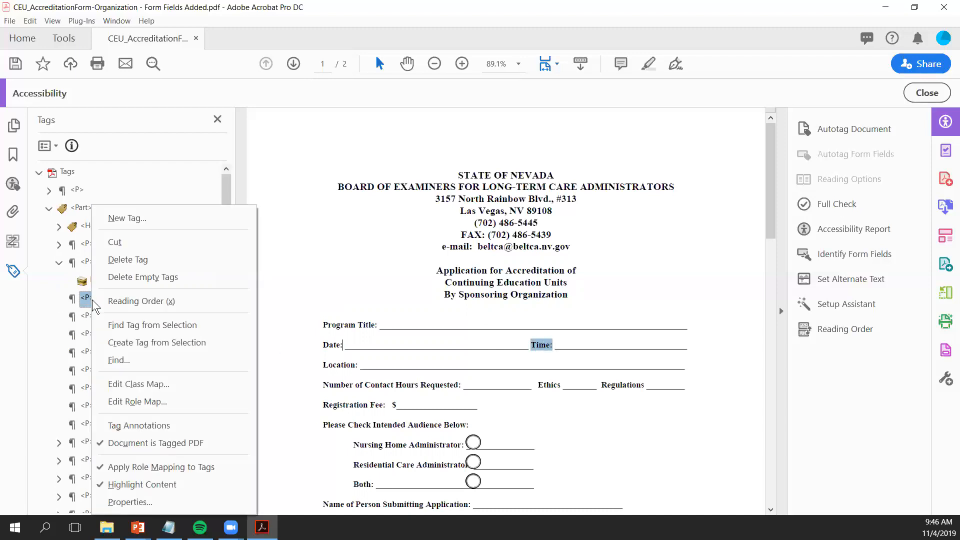
pyautogui.click(114, 342)
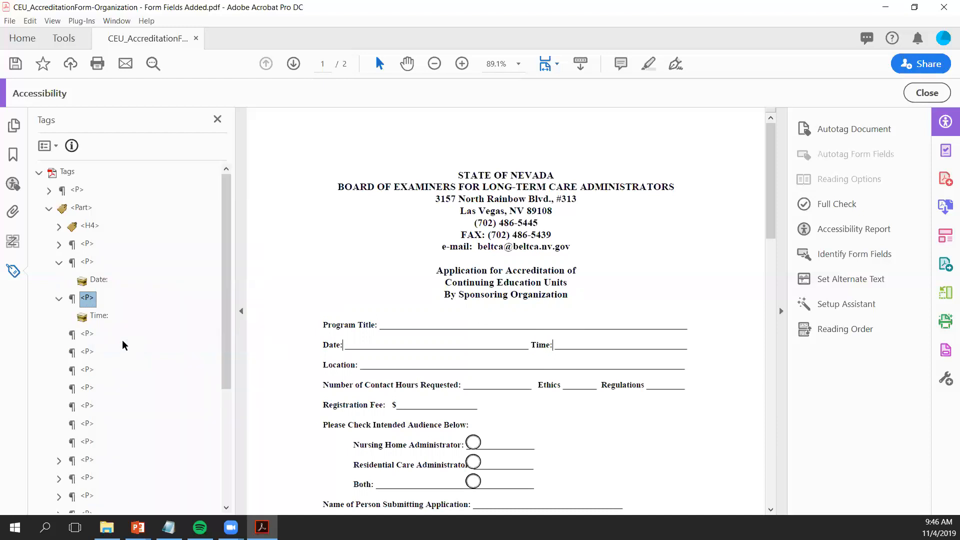
# - Tag the "Location:" label from a text selection inside the empty paragraph tag following Time
pyautogui.moveTo(322, 364); pyautogui.dragTo(358, 363)
pyautogui.click(88, 333)
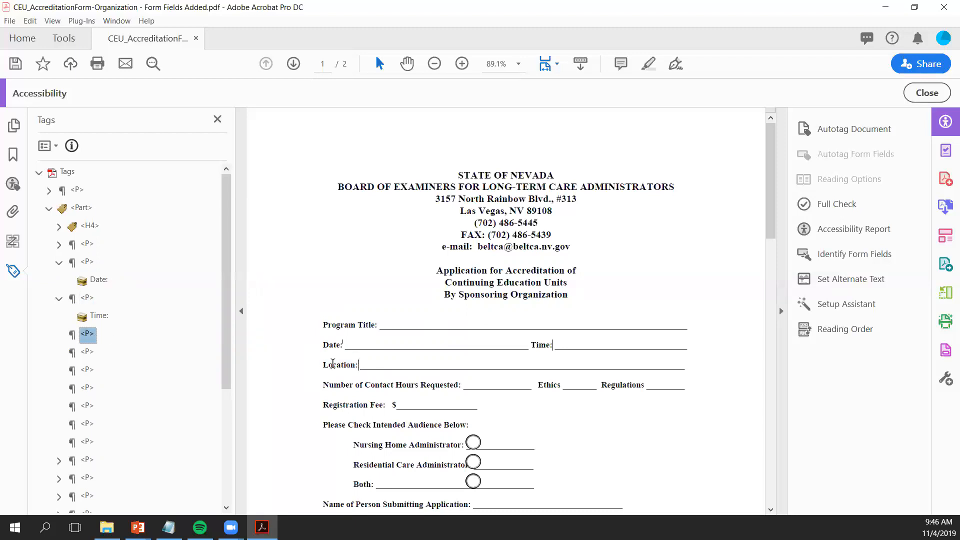
pyautogui.moveTo(322, 364); pyautogui.dragTo(88, 334)
pyautogui.rightClick(88, 334)
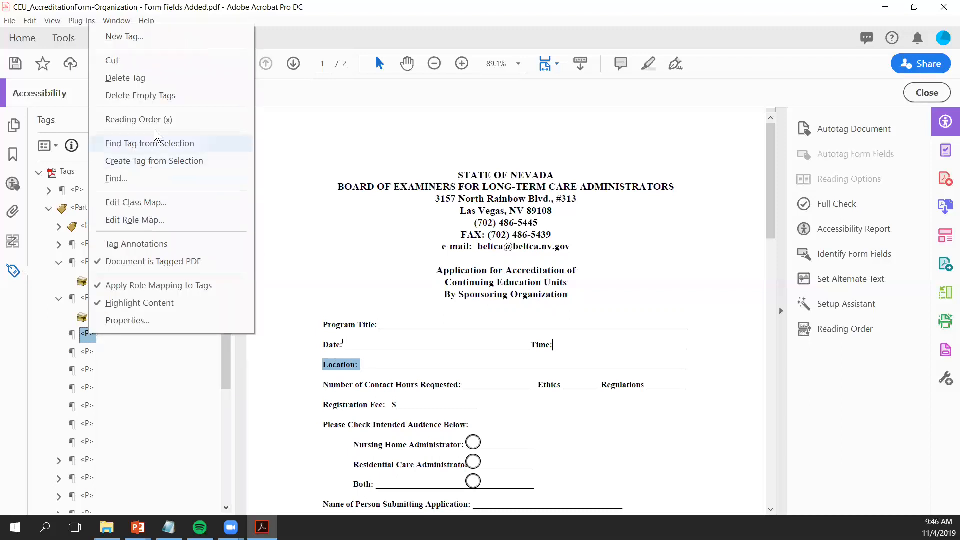
pyautogui.click(162, 161)
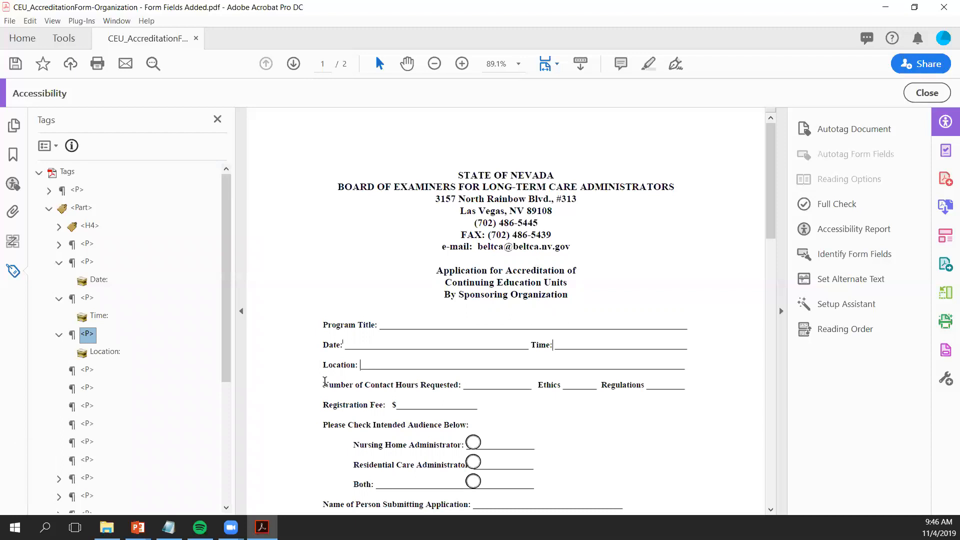
# - Tag the "Number of Contact Hours Requested:" label from a text selection inside the empty paragraph tag following Location
pyautogui.click(87, 371)
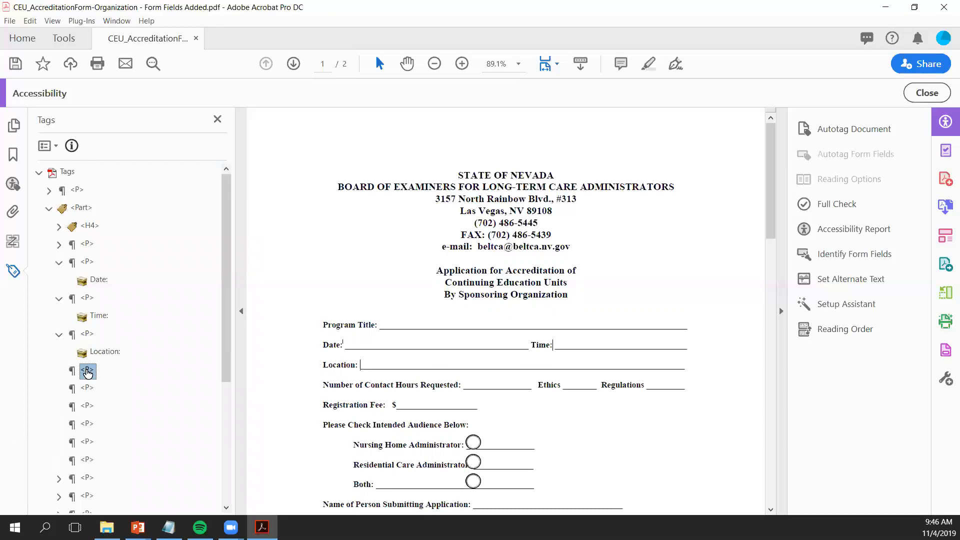
pyautogui.moveTo(324, 384); pyautogui.dragTo(457, 383)
pyautogui.click(87, 370)
pyautogui.rightClick(87, 371)
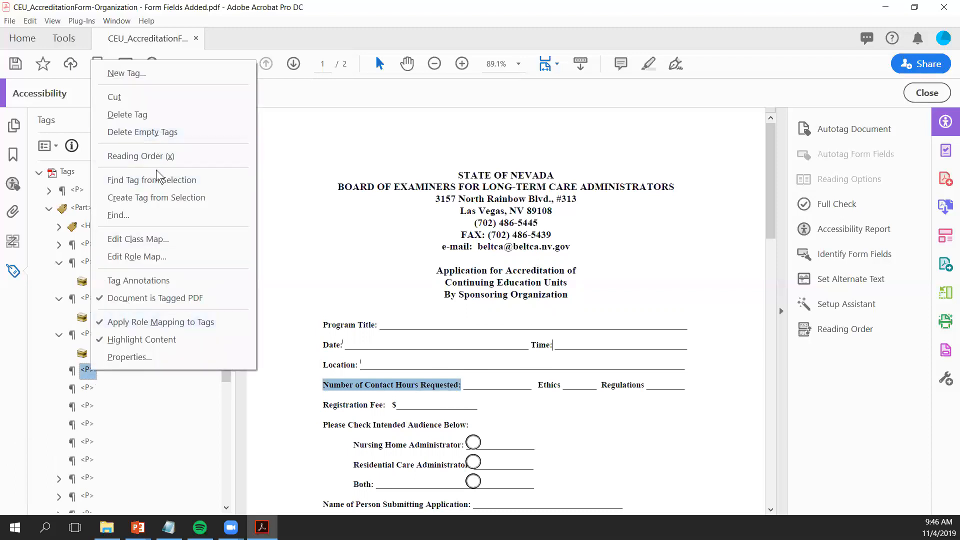
pyautogui.click(157, 199)
# - Tag the "Ethics" label from a text selection inside the empty paragraph tag following Number of Contact Hours Requested
pyautogui.click(89, 410)
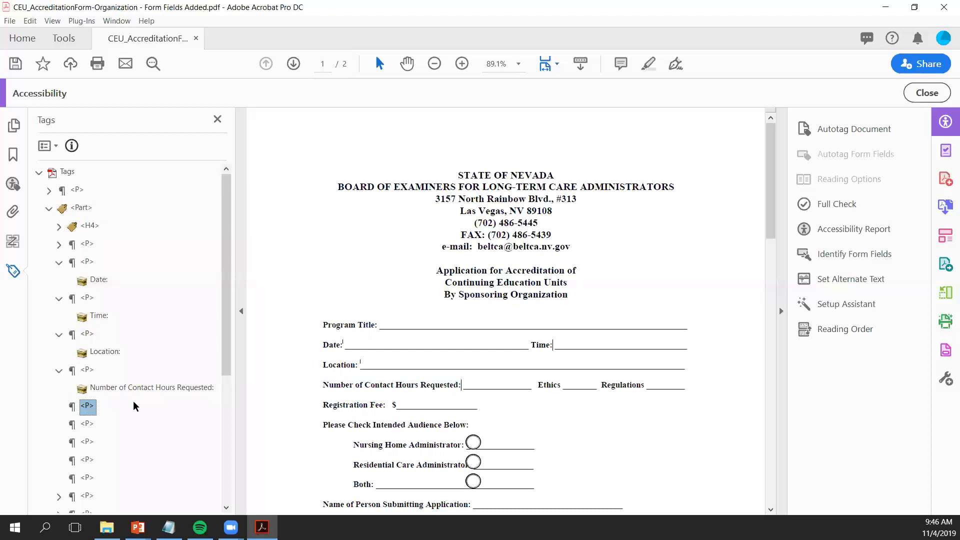
pyautogui.moveTo(539, 384); pyautogui.dragTo(559, 385)
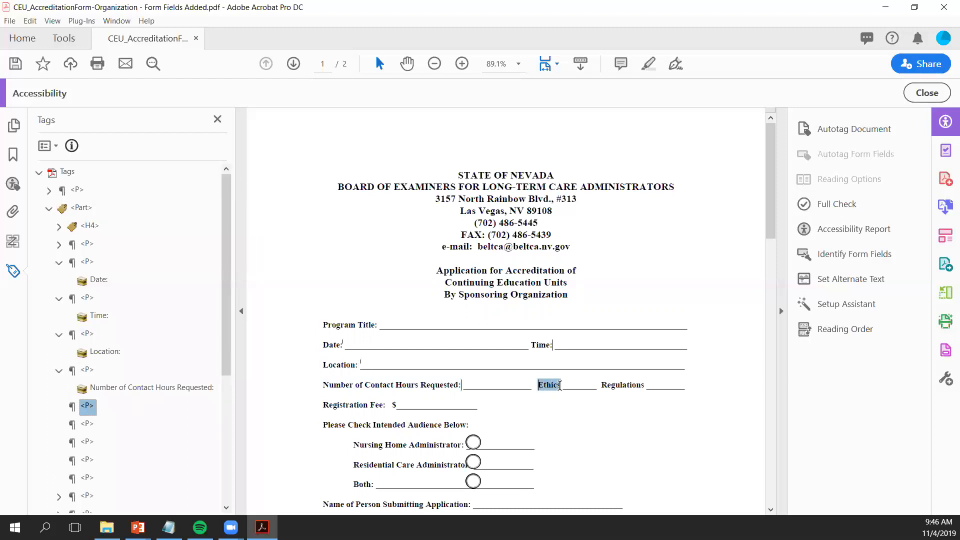
pyautogui.rightClick(90, 406)
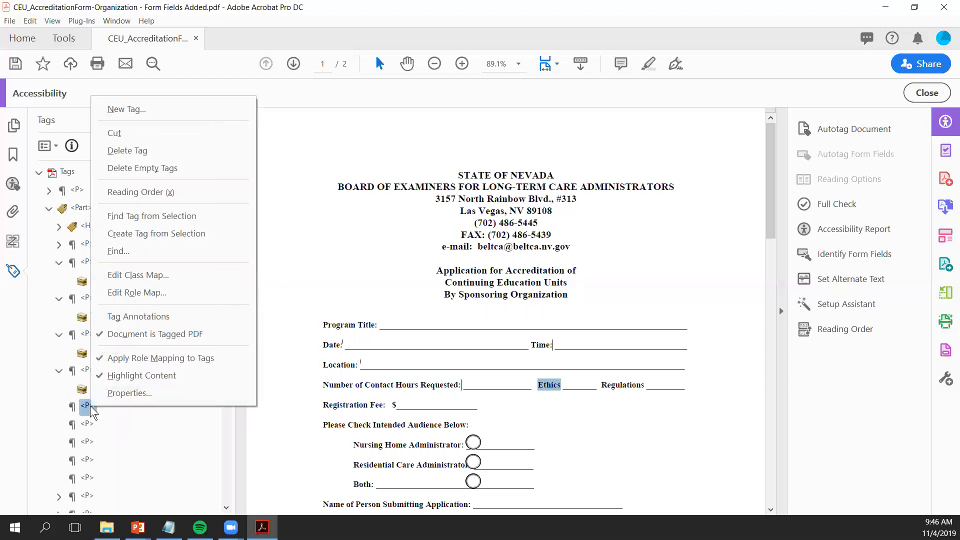
pyautogui.click(140, 233)
# - Tag the full "Regulations" label from a text selection inside the empty paragraph tag following Ethics
pyautogui.moveTo(600, 385); pyautogui.dragTo(636, 385)
pyautogui.click(88, 442)
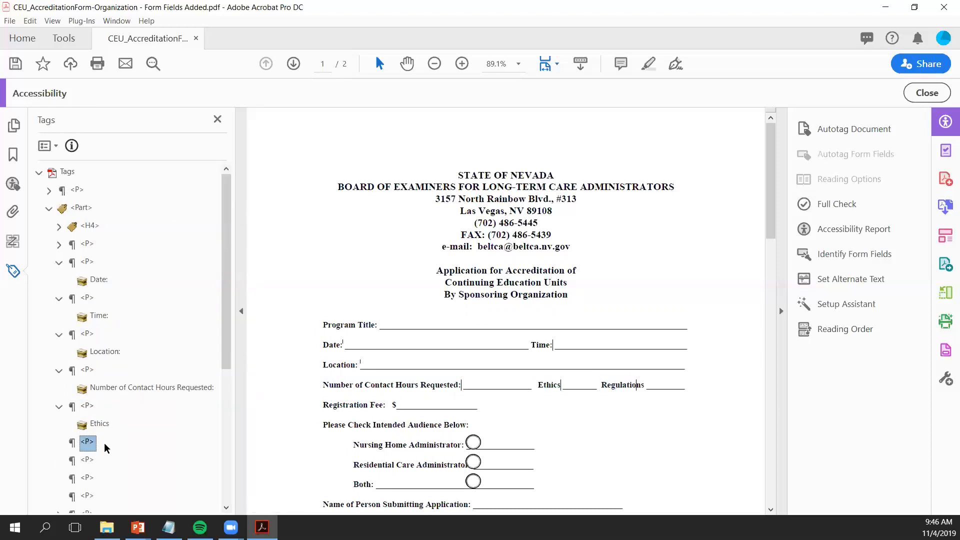
pyautogui.moveTo(599, 385); pyautogui.dragTo(644, 385)
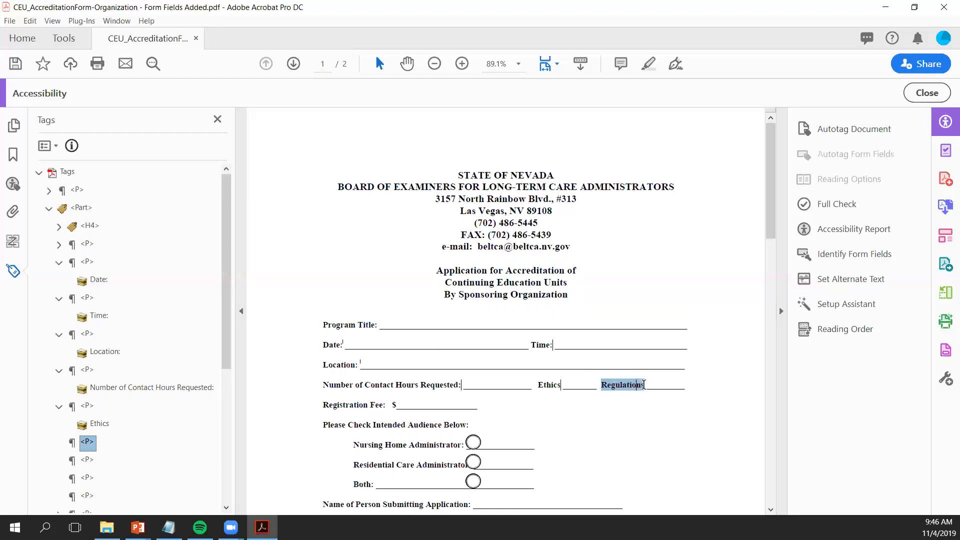
pyautogui.rightClick(88, 443)
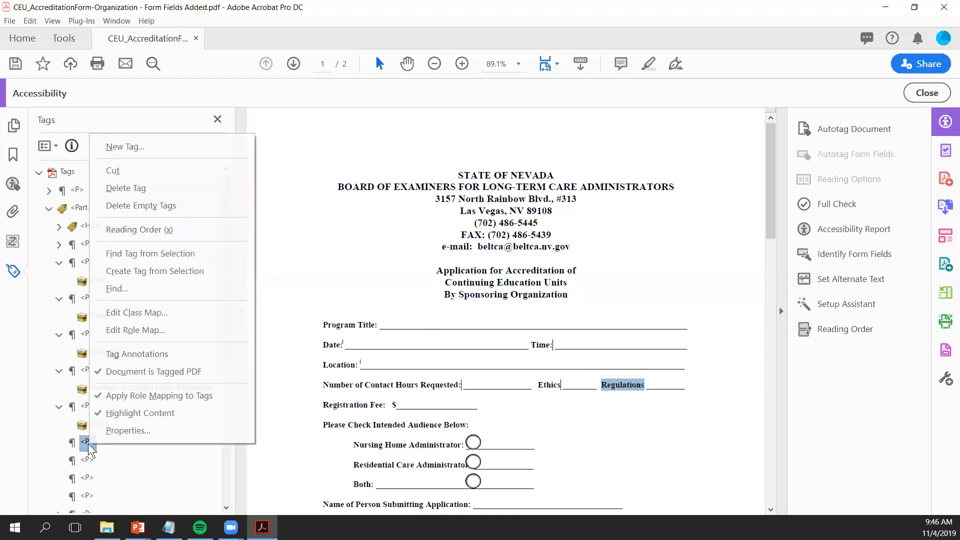
pyautogui.click(164, 270)
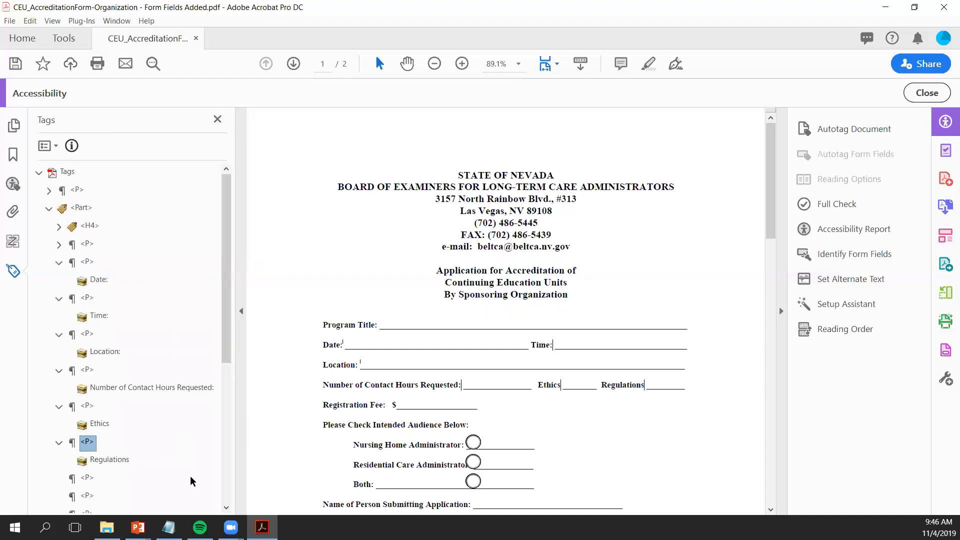
# - Tag the "Registration Fee:" label from a text selection inside the empty paragraph tag following Regulations
pyautogui.click(89, 479)
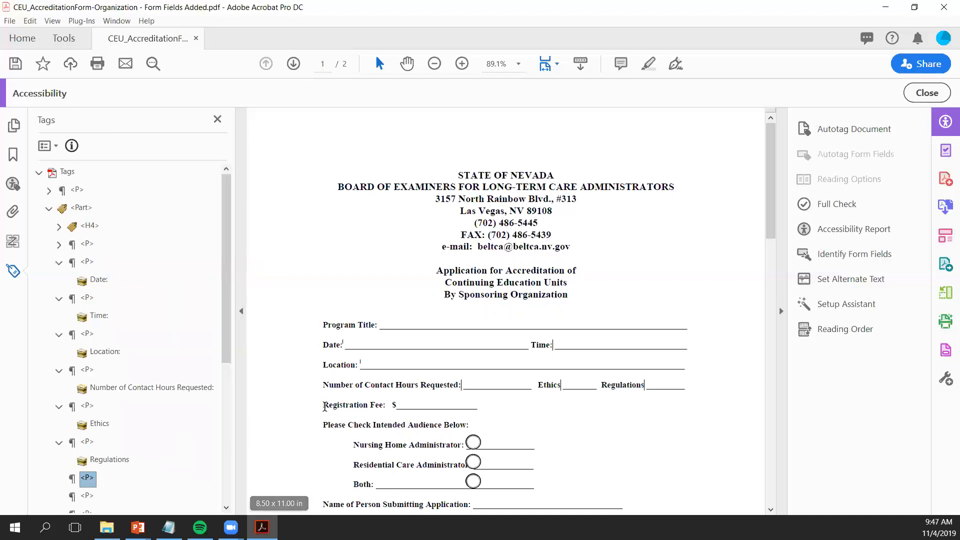
pyautogui.moveTo(322, 404); pyautogui.dragTo(386, 405)
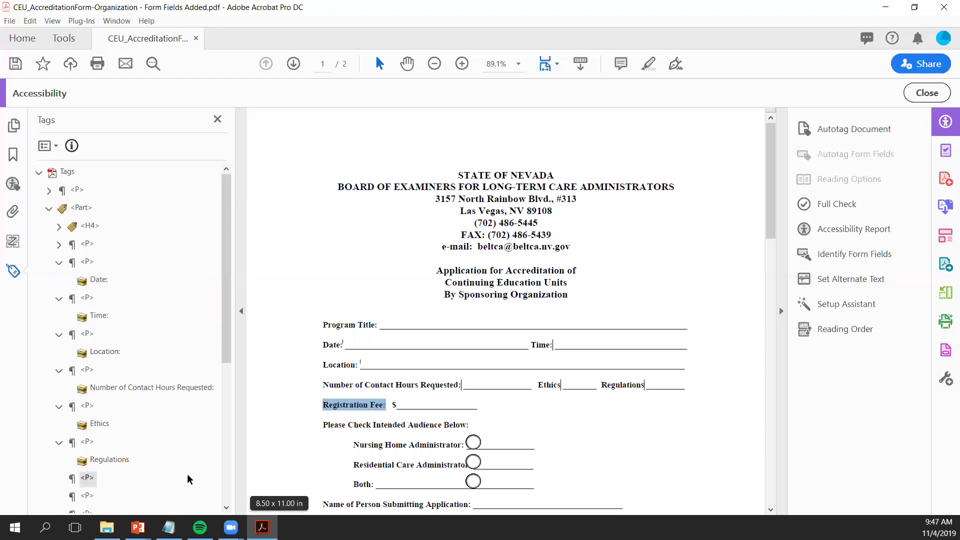
pyautogui.rightClick(89, 479)
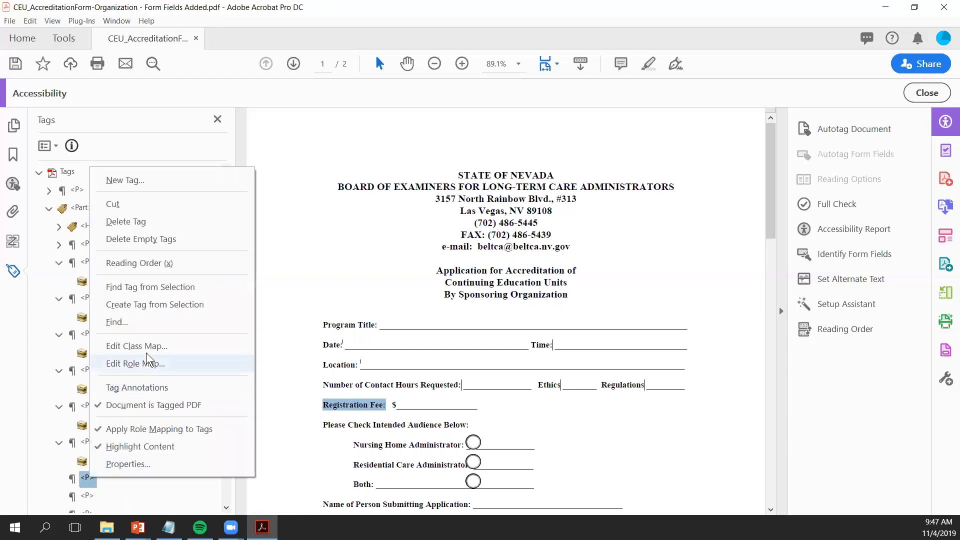
pyautogui.click(162, 308)
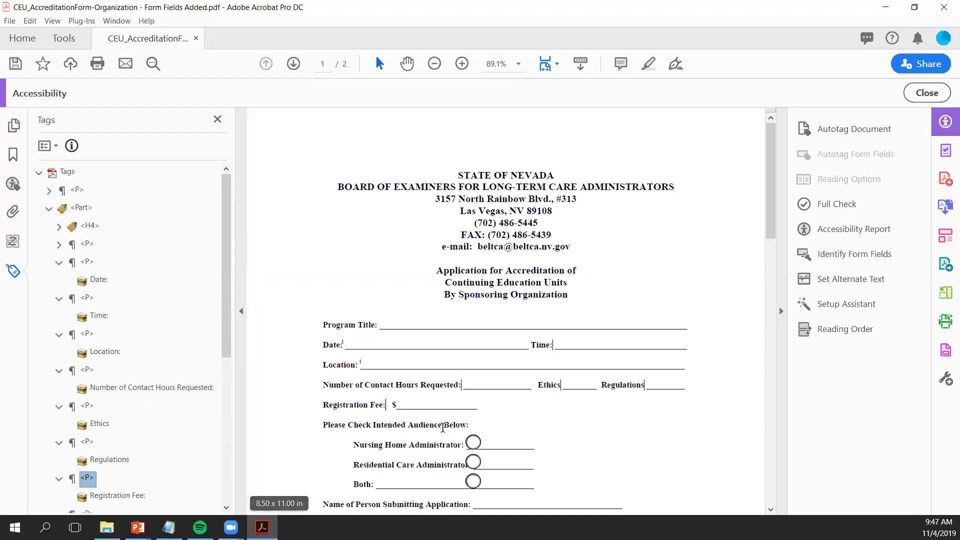
# - Tag the "Please Check Intended Audience Below:" text from a text selection inside the empty paragraph tag following Registration Fee
pyautogui.scroll(-1, 324, 400)
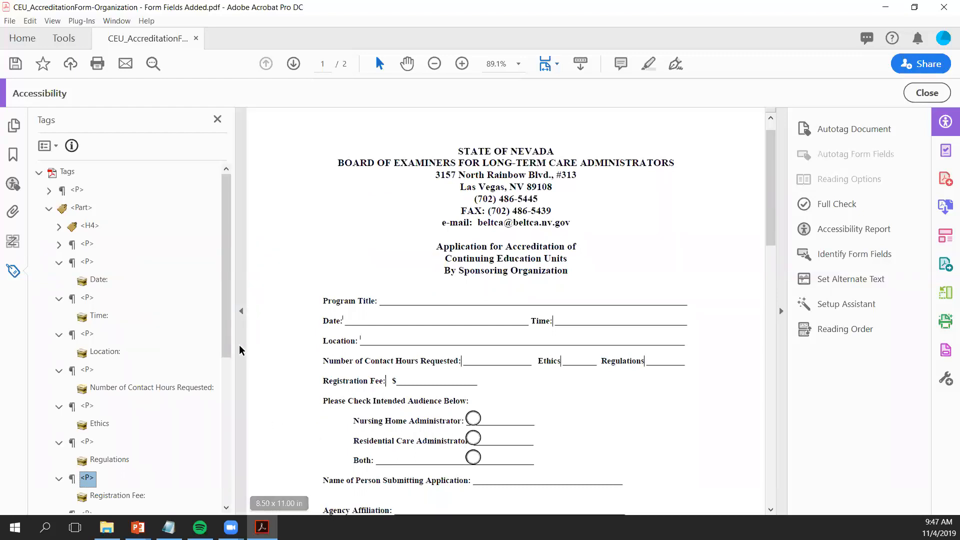
pyautogui.moveTo(227, 349); pyautogui.dragTo(225, 396)
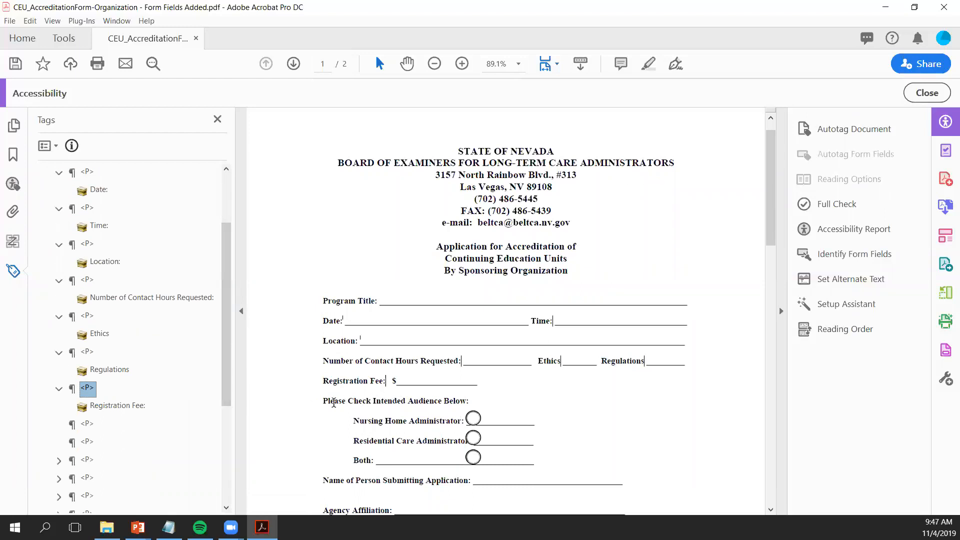
pyautogui.moveTo(321, 401); pyautogui.dragTo(471, 397)
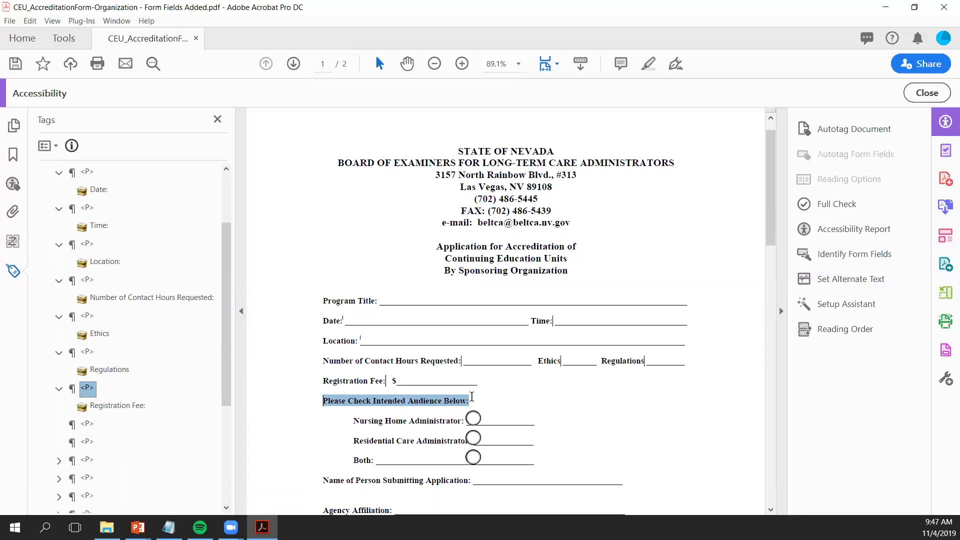
pyautogui.click(87, 423)
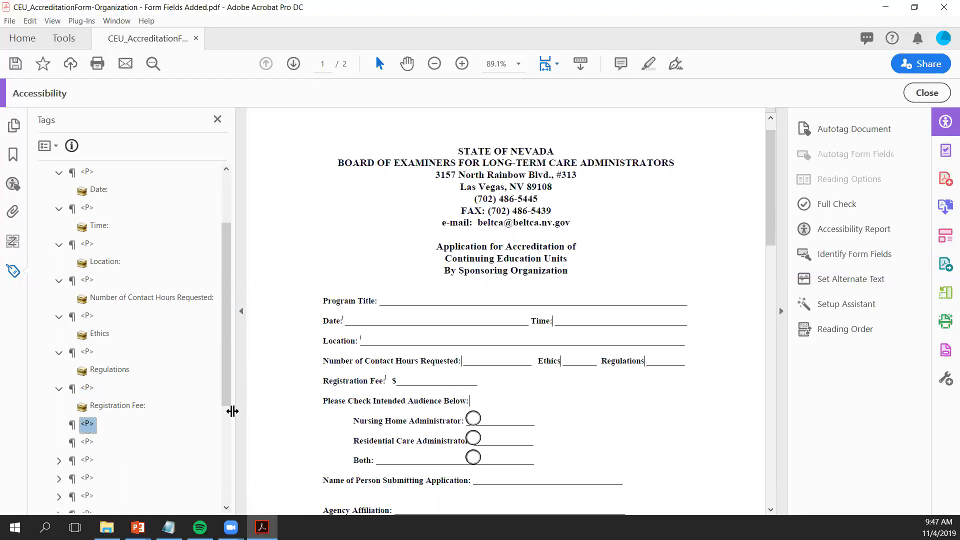
pyautogui.moveTo(321, 399); pyautogui.dragTo(472, 400)
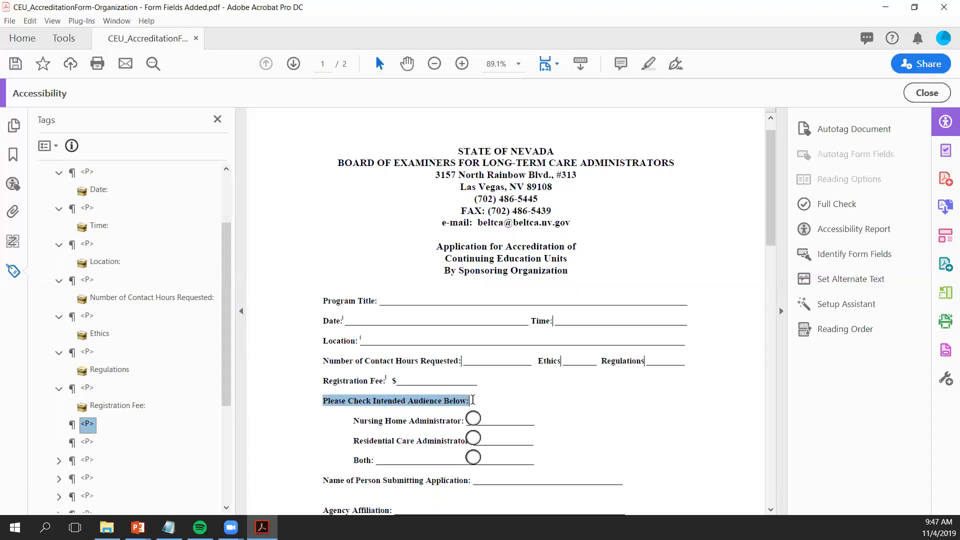
pyautogui.rightClick(88, 426)
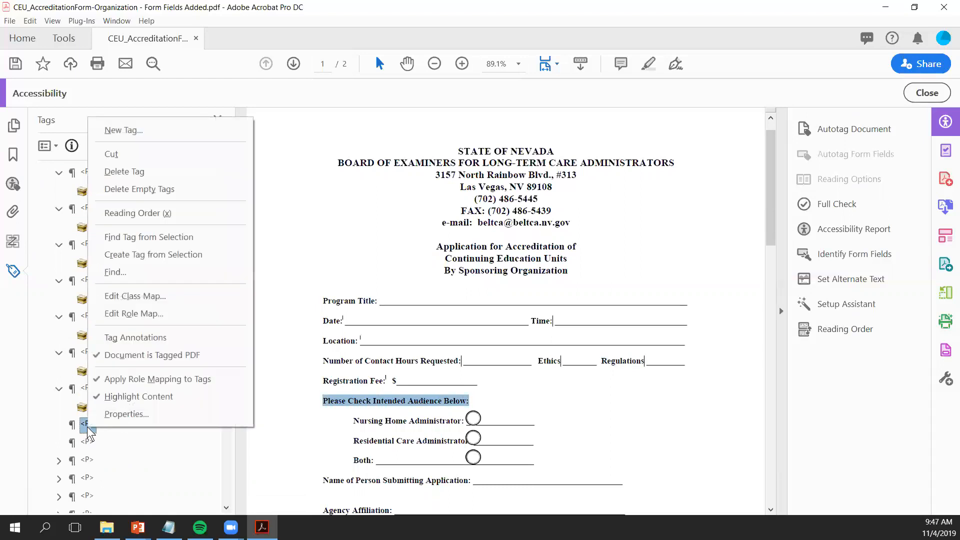
pyautogui.click(132, 253)
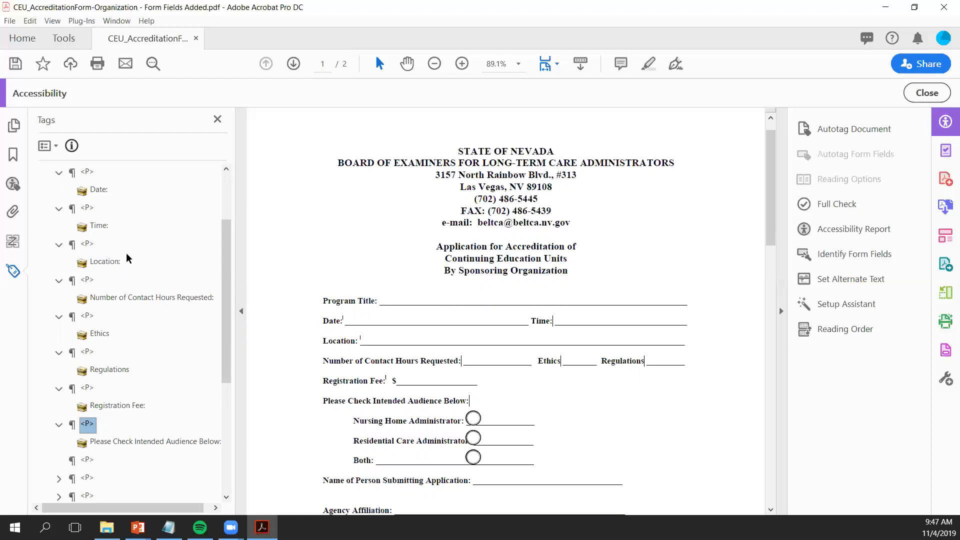
# - Switch to the PowerPoint slide show to review the required <Form> tag structure, and return to the PDF in Acrobat
pyautogui.click(138, 528)
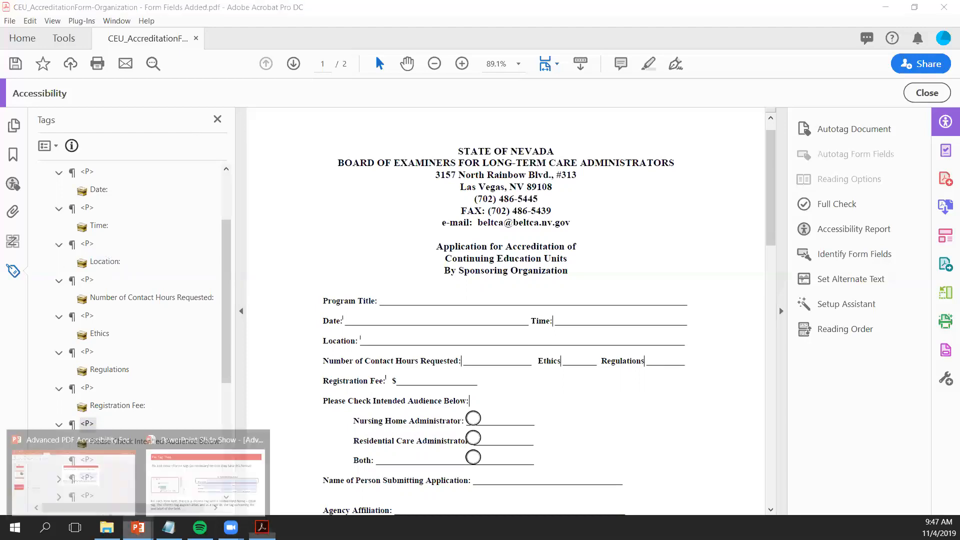
pyautogui.click(181, 495)
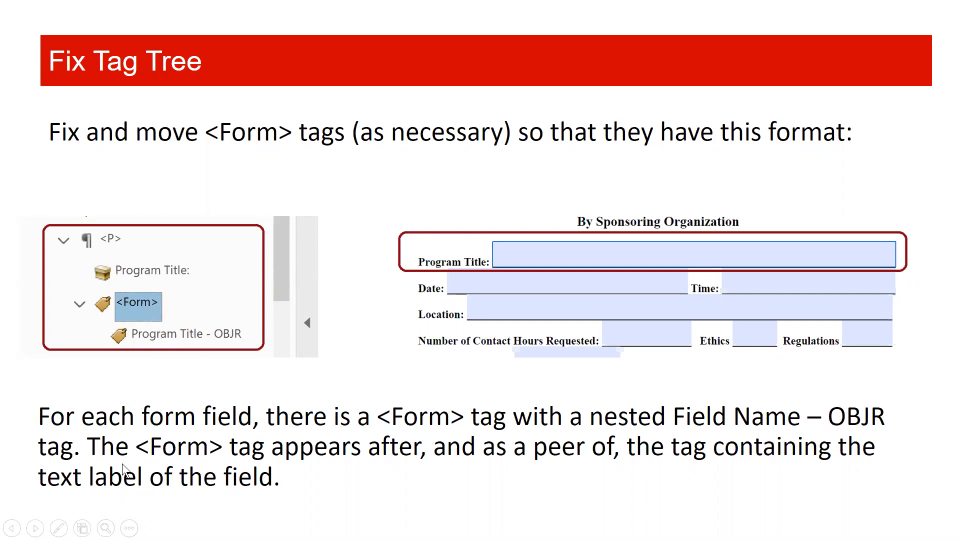
pyautogui.hotkey('alt', 'Tab')
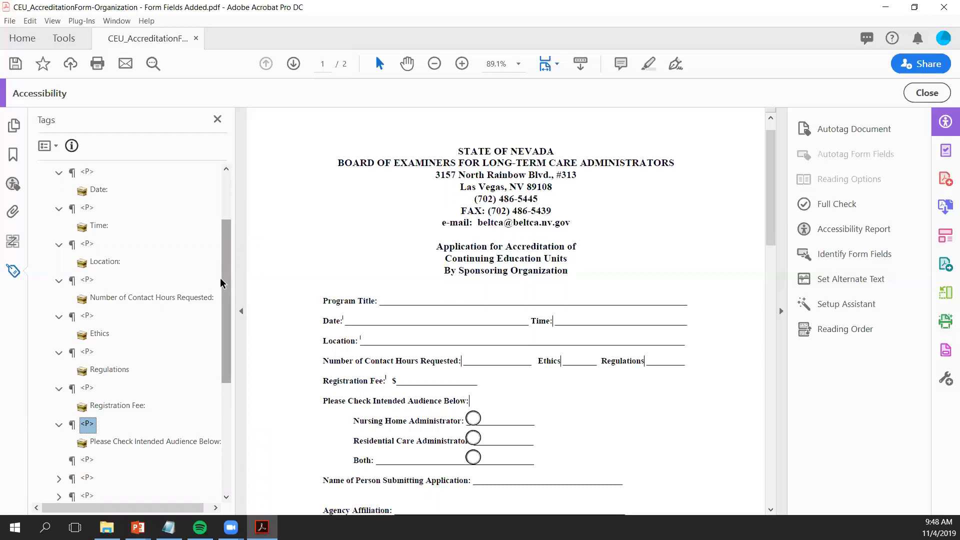
# - Examine the <Form> tags nested in the Nursing Home Administrator and Program Title paragraphs for the field objects they hold
pyautogui.moveTo(227, 284); pyautogui.dragTo(230, 313)
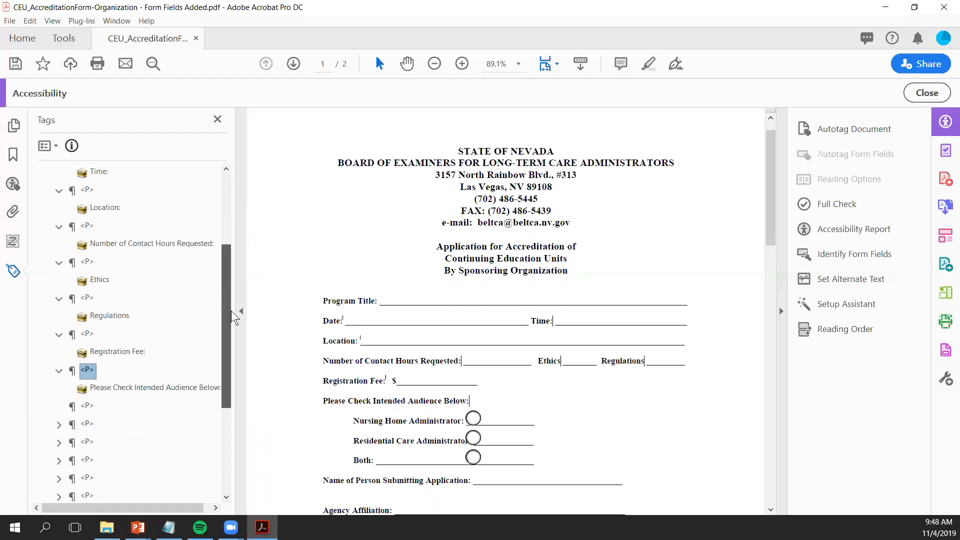
pyautogui.click(58, 425)
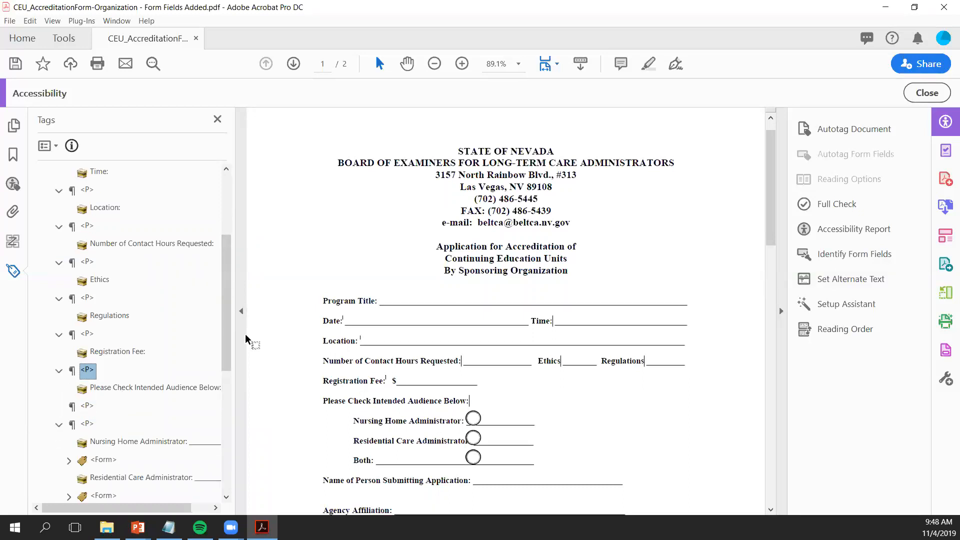
pyautogui.scroll(-1, 226, 345)
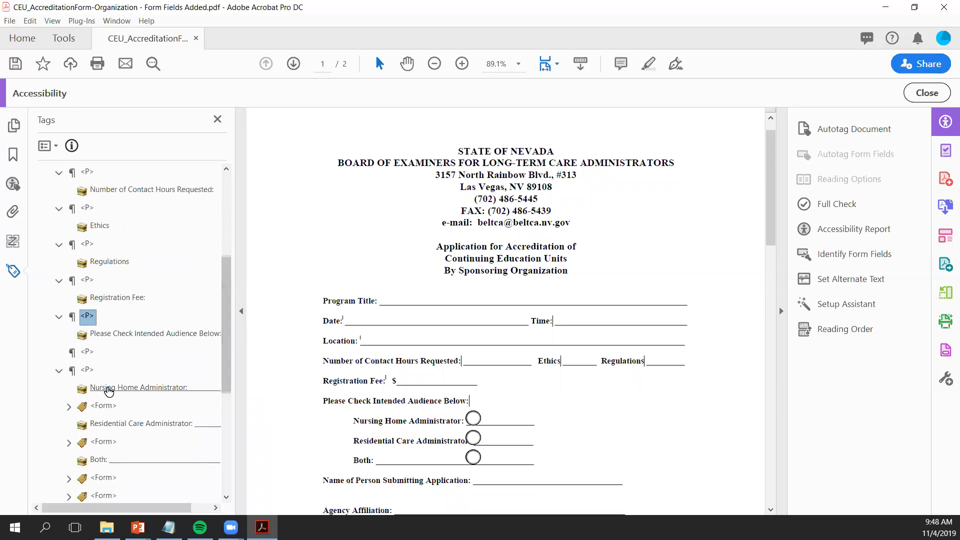
pyautogui.click(67, 406)
pyautogui.click(67, 405)
pyautogui.moveTo(227, 352); pyautogui.dragTo(232, 259)
pyautogui.click(59, 245)
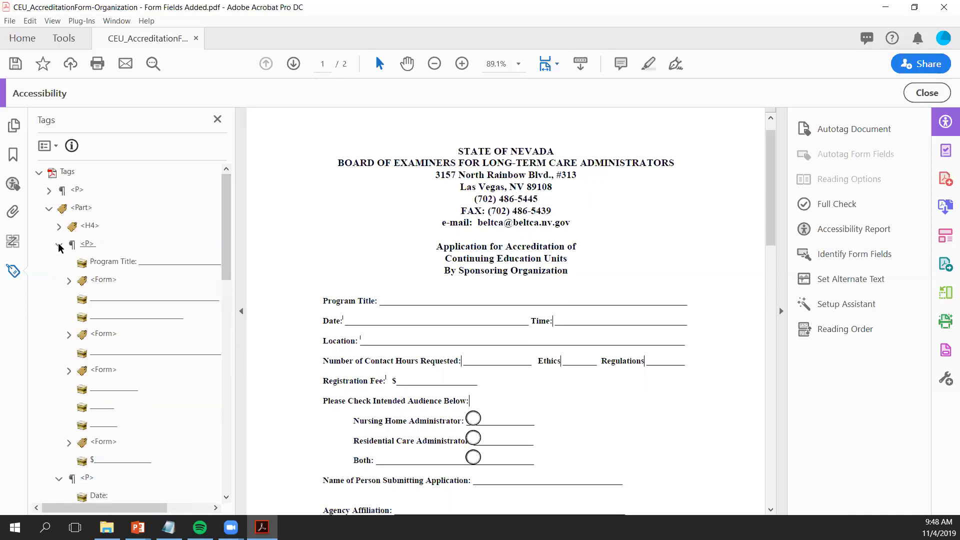
pyautogui.click(68, 279)
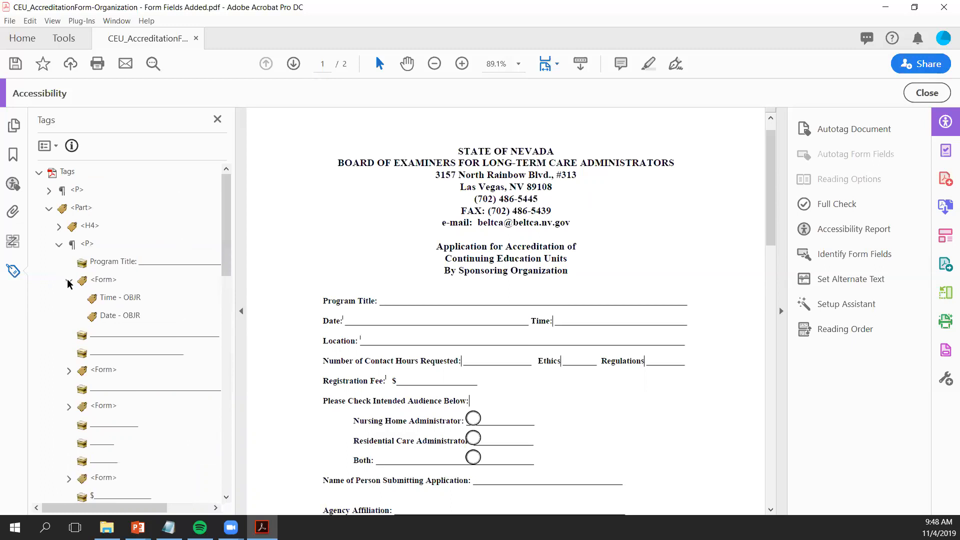
pyautogui.moveTo(228, 266); pyautogui.dragTo(225, 278)
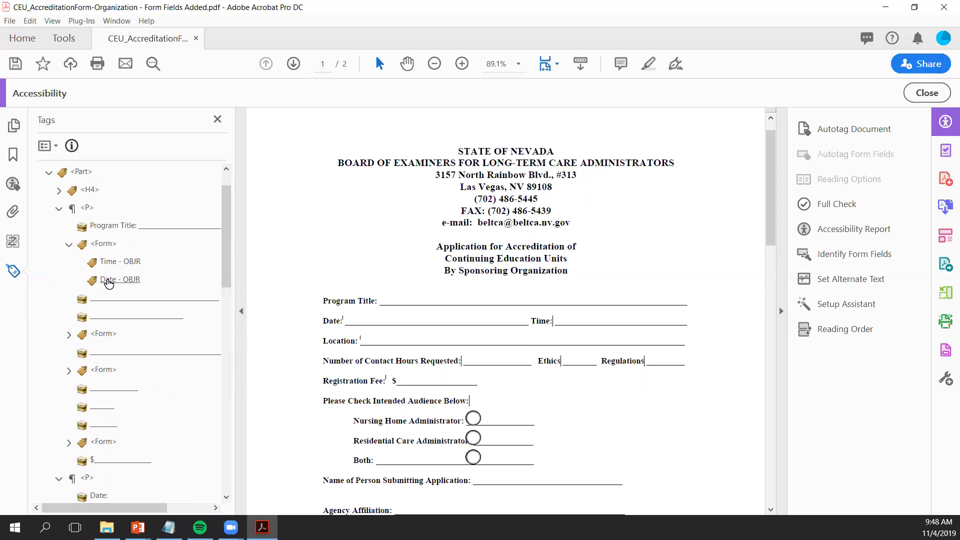
# - Cut the <Form> tag containing Time - OBJR and Date - OBJR from the Program Title paragraph tag
pyautogui.click(99, 245)
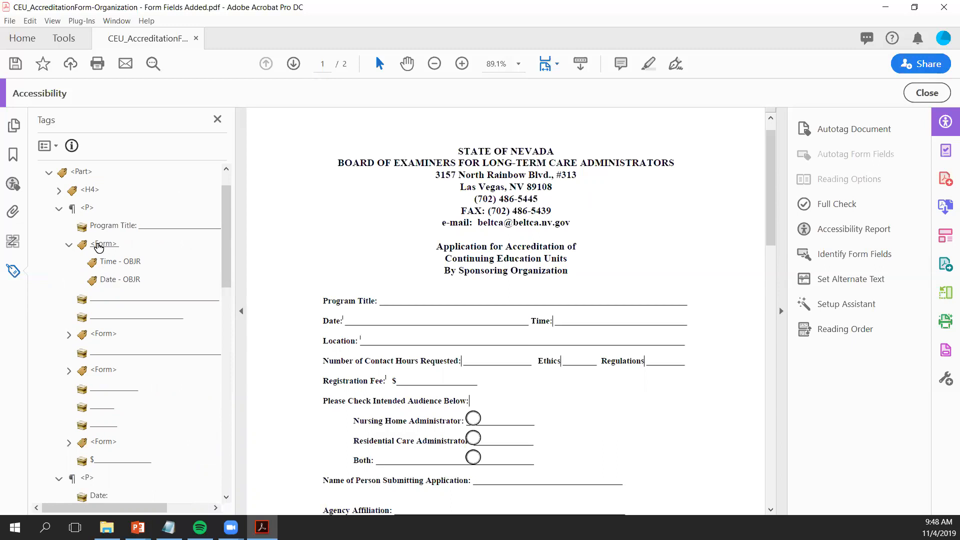
pyautogui.rightClick(98, 246)
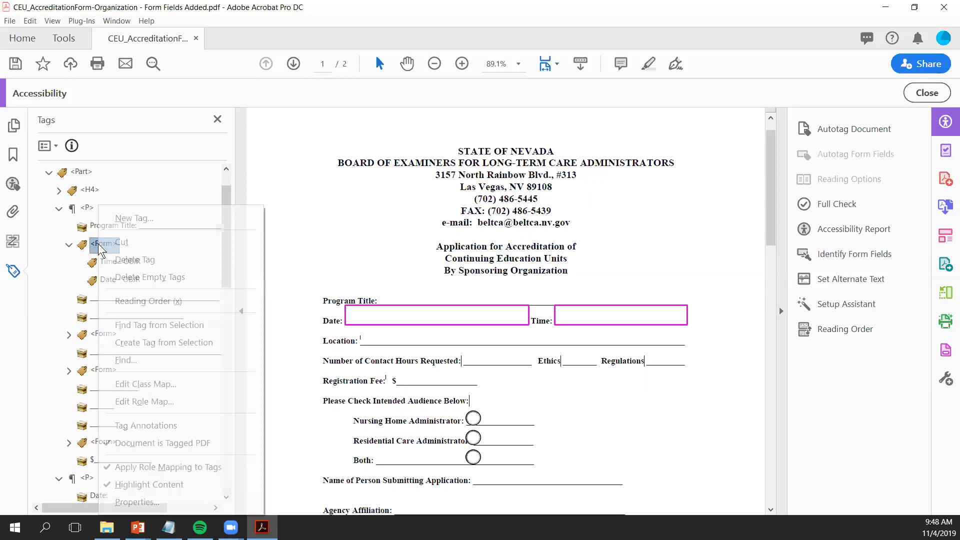
pyautogui.click(117, 243)
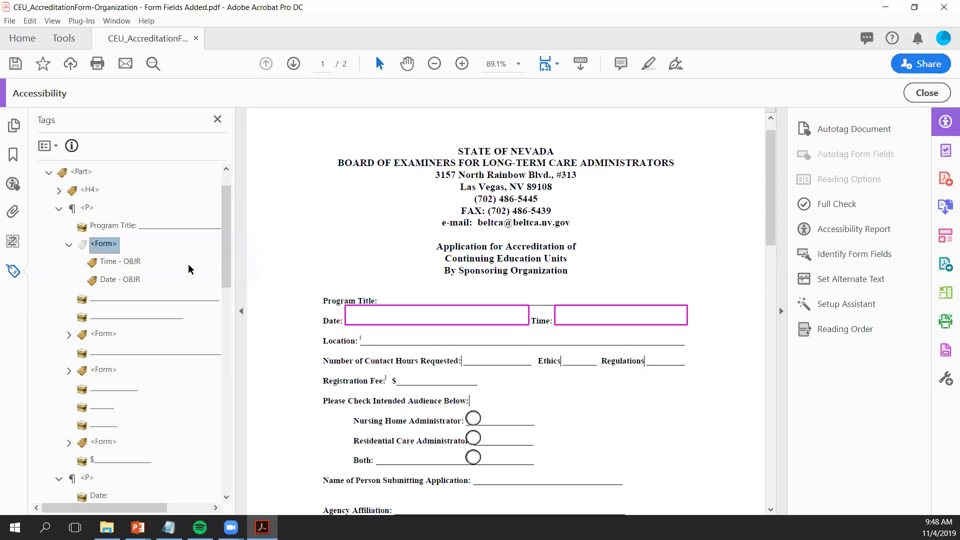
# - Create a new tag of type Form directly after the "Date:" paragraph tag
pyautogui.moveTo(223, 272); pyautogui.dragTo(217, 328)
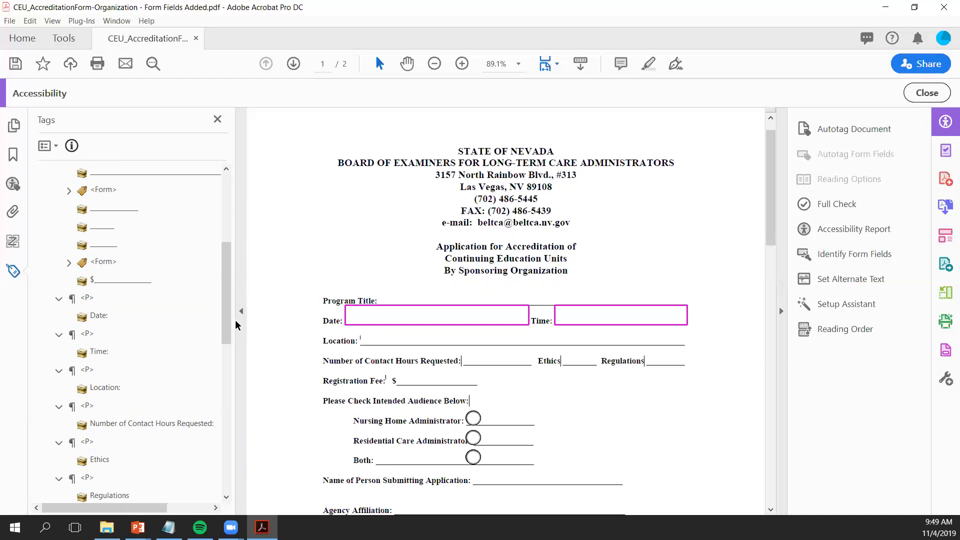
pyautogui.click(88, 299)
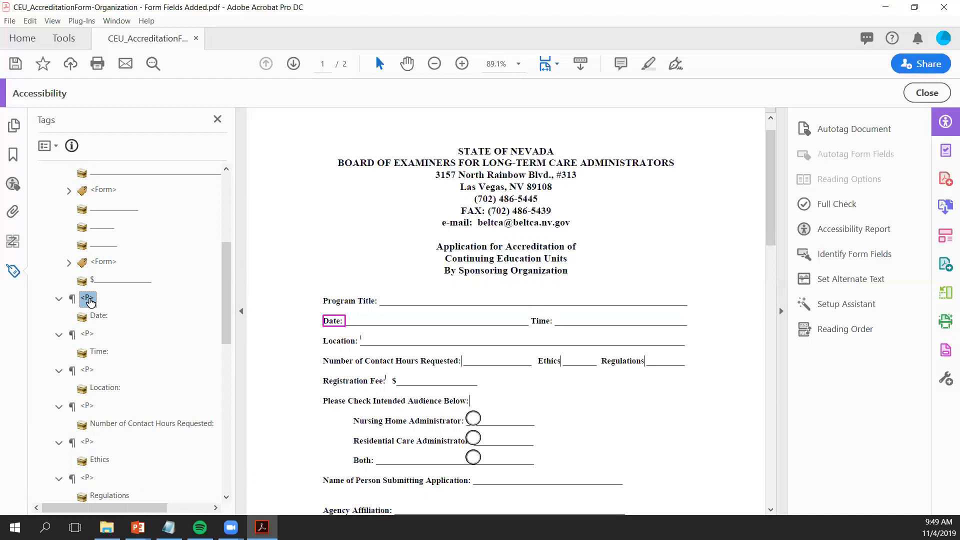
pyautogui.rightClick(90, 300)
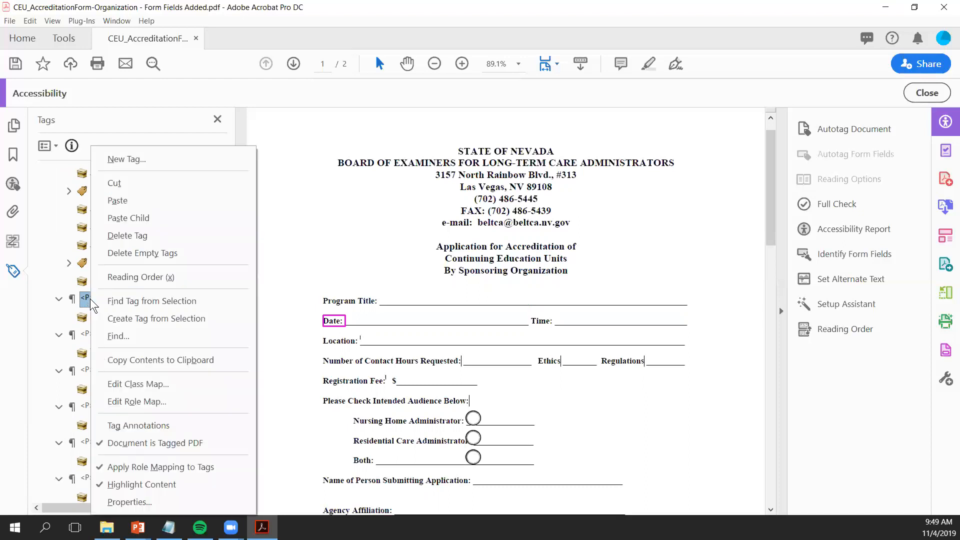
pyautogui.click(132, 161)
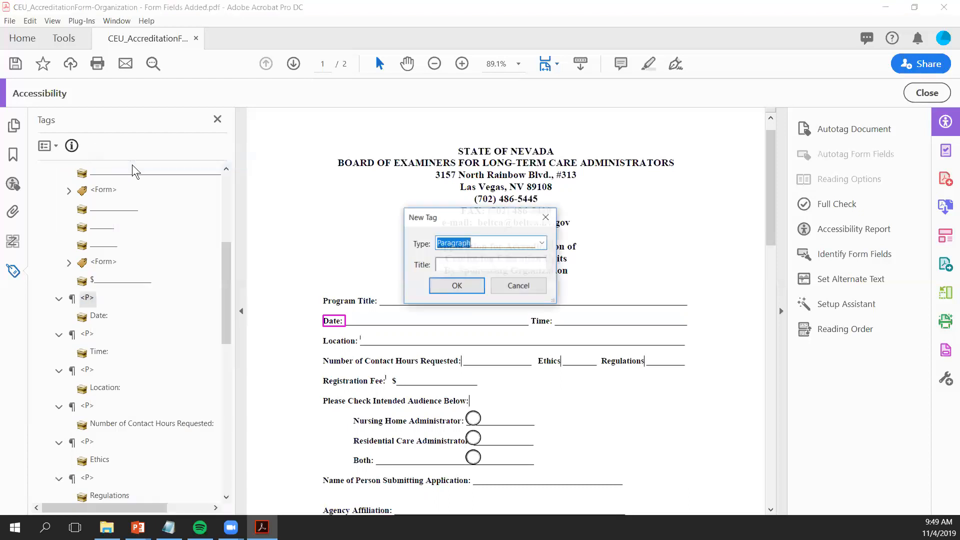
pyautogui.click(541, 243)
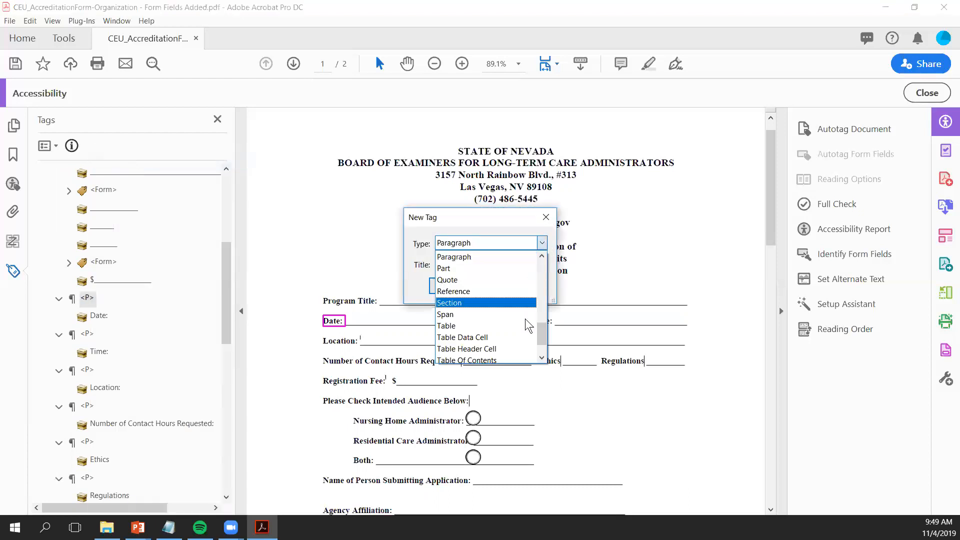
pyautogui.moveTo(542, 334); pyautogui.dragTo(538, 271)
pyautogui.click(490, 313)
pyautogui.click(457, 286)
# - Nest the new <Form> tag inside the Date paragraph tag, directly after the "Date:" text as its peer
pyautogui.moveTo(224, 352); pyautogui.dragTo(229, 275)
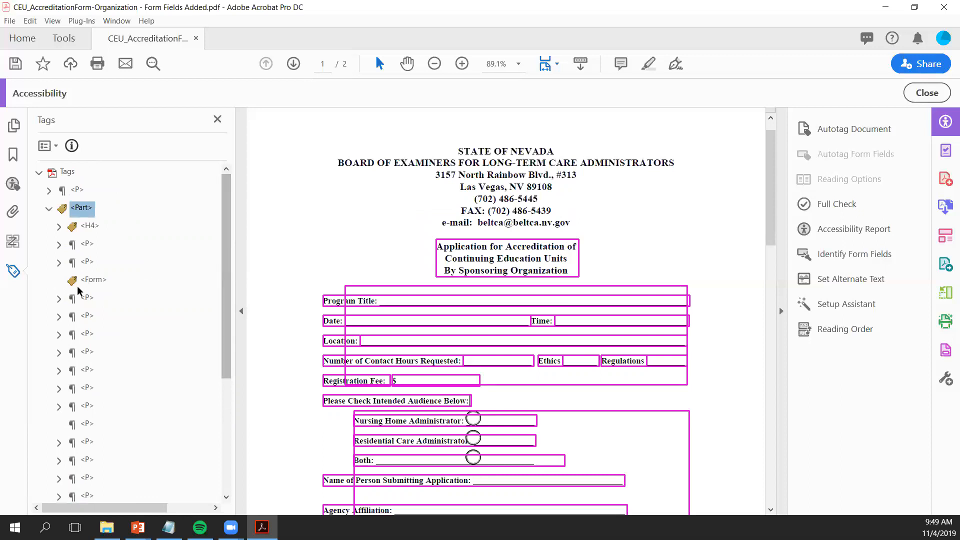
pyautogui.click(58, 262)
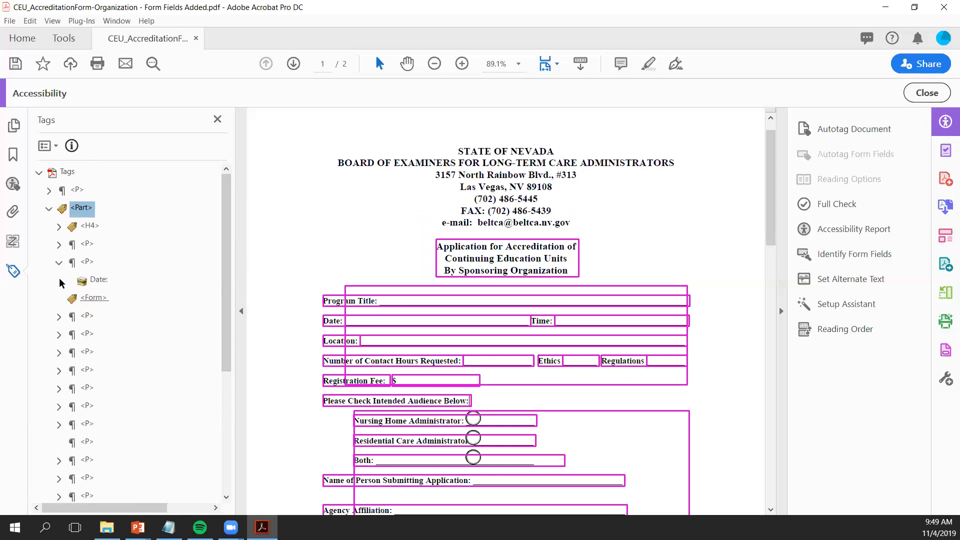
pyautogui.click(59, 264)
pyautogui.click(58, 263)
pyautogui.moveTo(93, 297)
pyautogui.mouseDown()
pyautogui.moveTo(106, 279)
pyautogui.moveTo(110, 298)
pyautogui.mouseUp()
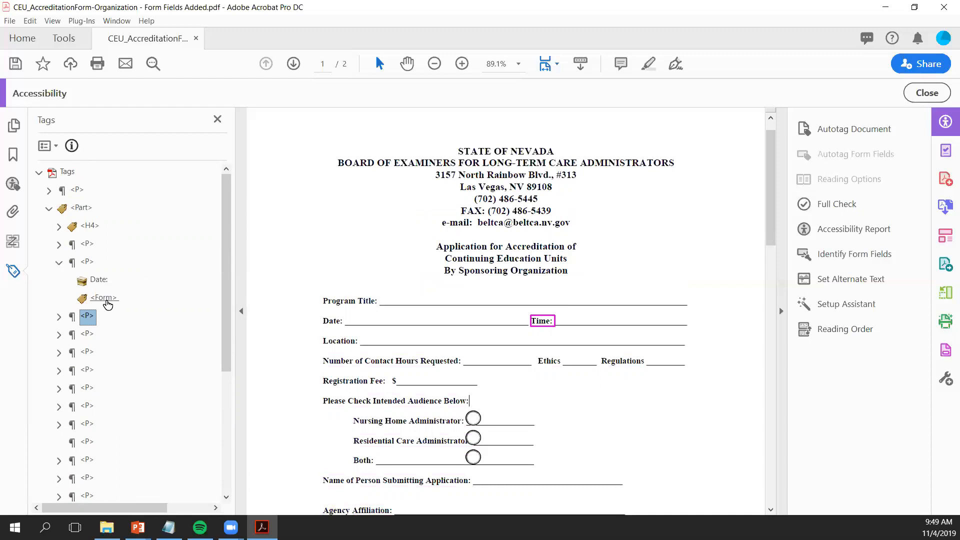
# - Examine the <Form> tags in the Program Title paragraph and the Date, Time and Location paragraphs to match field objects with their labels
pyautogui.click(59, 262)
pyautogui.click(59, 262)
pyautogui.click(59, 244)
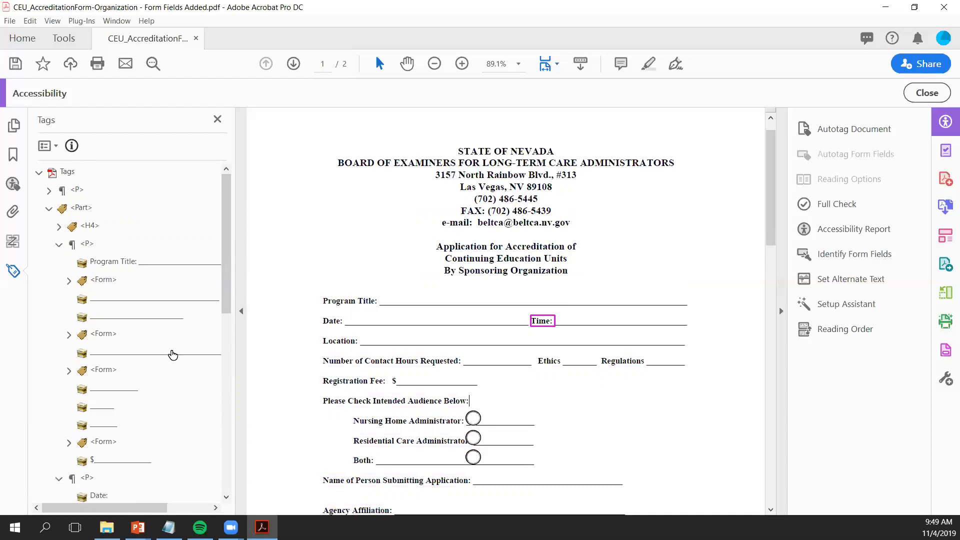
pyautogui.moveTo(229, 313); pyautogui.dragTo(221, 354)
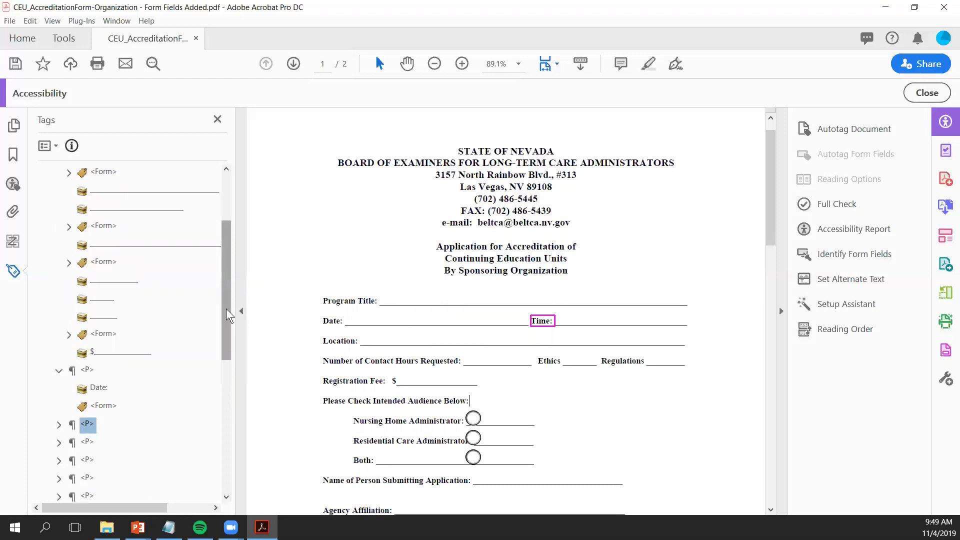
pyautogui.moveTo(229, 315); pyautogui.dragTo(217, 259)
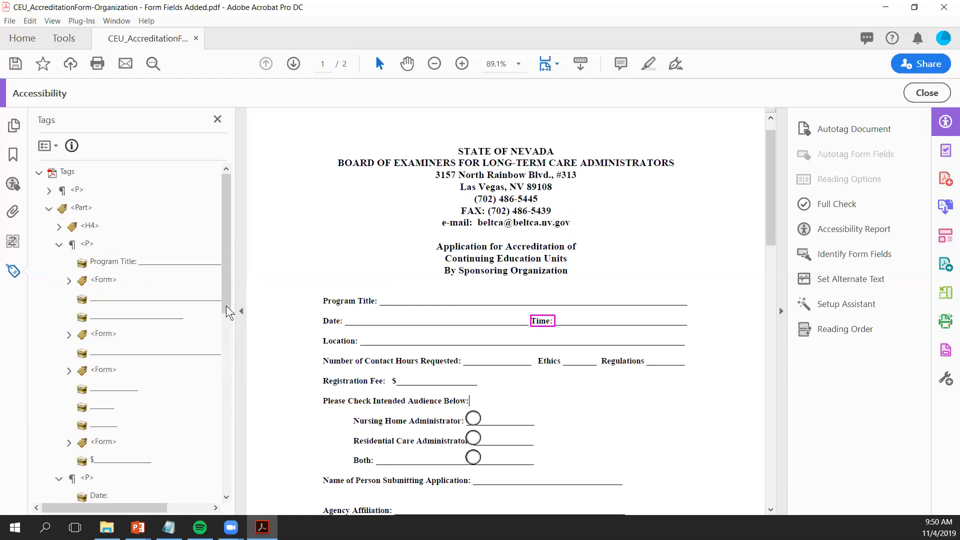
pyautogui.moveTo(228, 305); pyautogui.dragTo(223, 337)
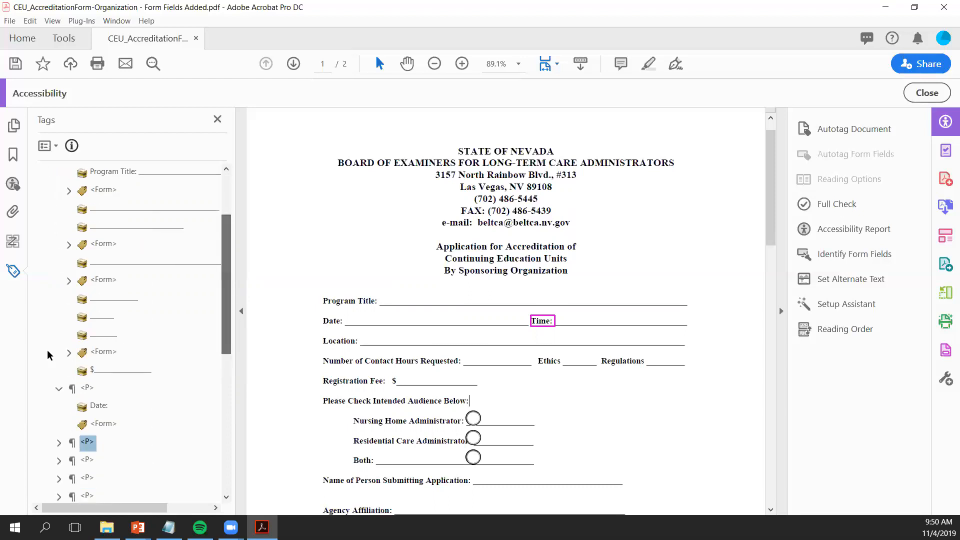
pyautogui.click(68, 353)
pyautogui.moveTo(227, 334); pyautogui.dragTo(227, 350)
pyautogui.click(58, 425)
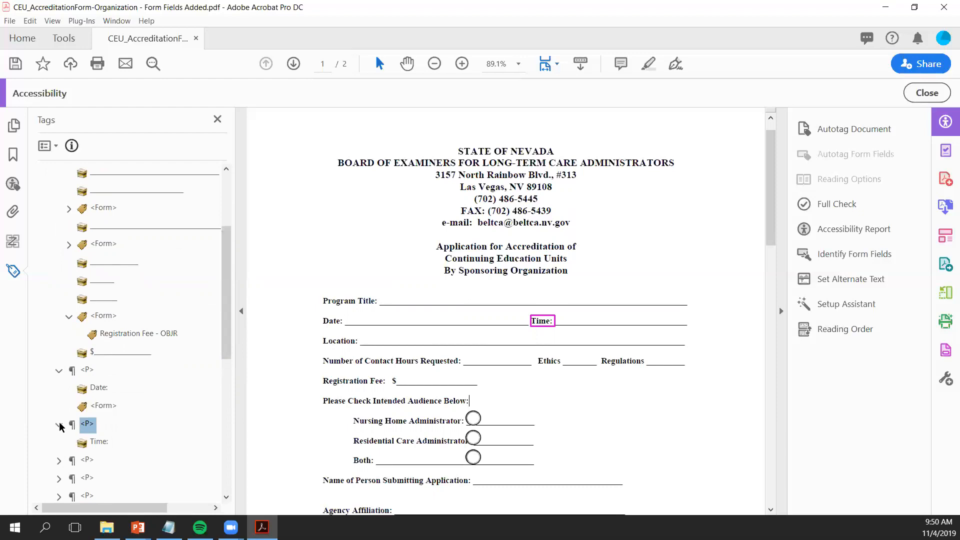
pyautogui.click(59, 460)
pyautogui.moveTo(230, 340); pyautogui.dragTo(224, 295)
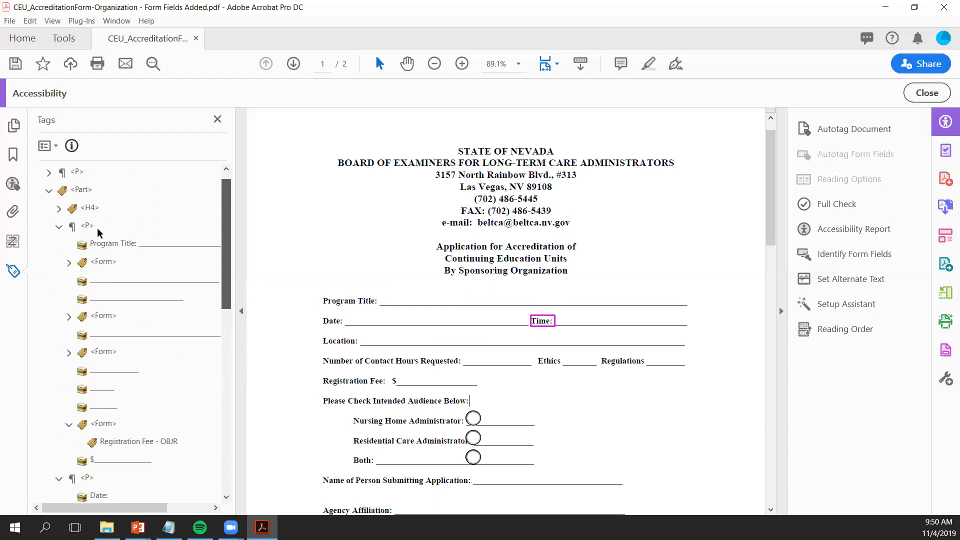
pyautogui.click(58, 226)
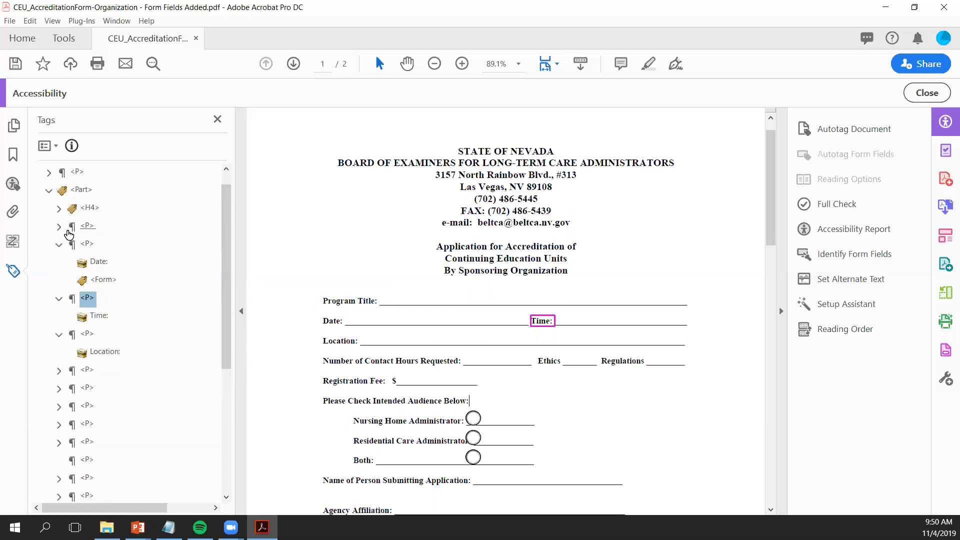
pyautogui.click(58, 227)
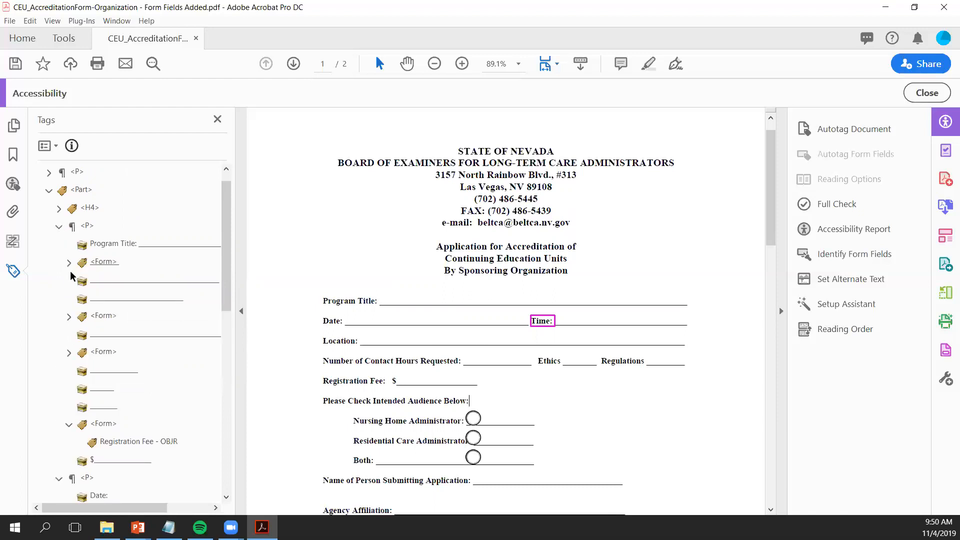
pyautogui.click(69, 352)
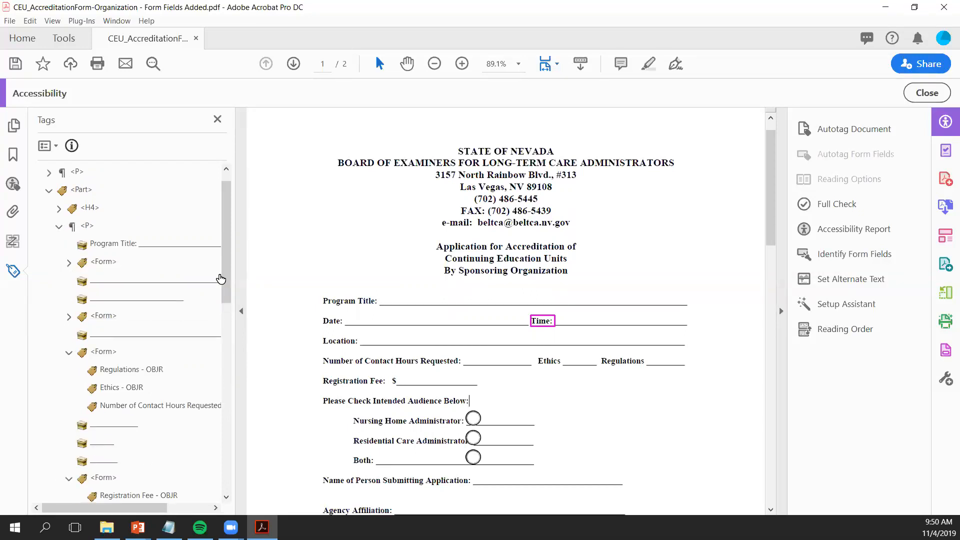
pyautogui.moveTo(229, 262); pyautogui.dragTo(229, 346)
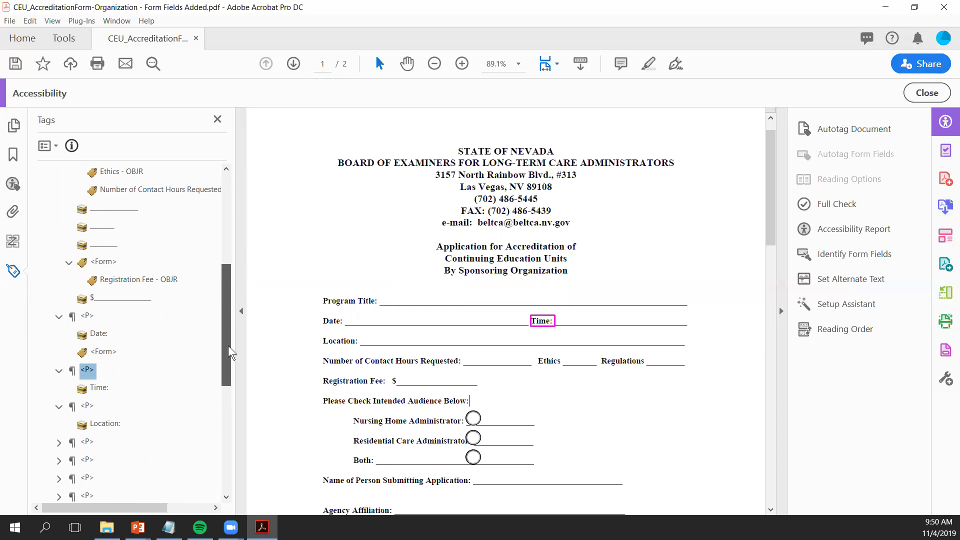
pyautogui.moveTo(228, 346); pyautogui.dragTo(228, 346)
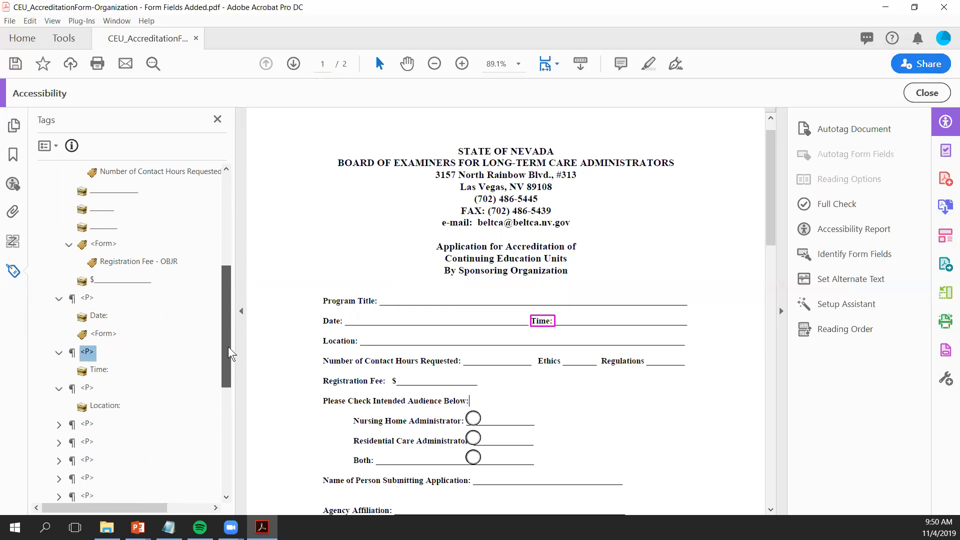
pyautogui.moveTo(228, 346); pyautogui.dragTo(241, 277)
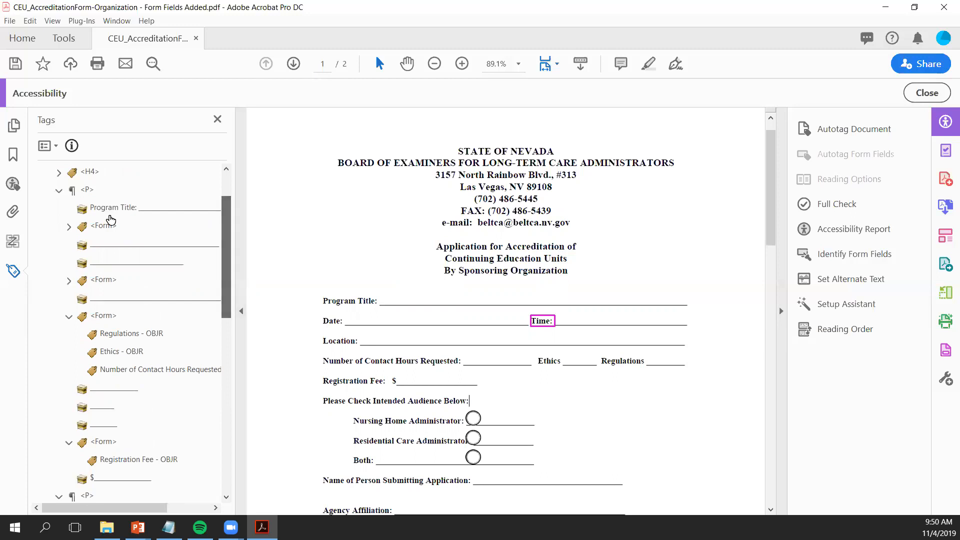
# - Create a new tag of type Form and nest it in the Registration Fee paragraph tag, directly after the "Registration Fee:" text as its peer
pyautogui.click(59, 191)
pyautogui.click(59, 334)
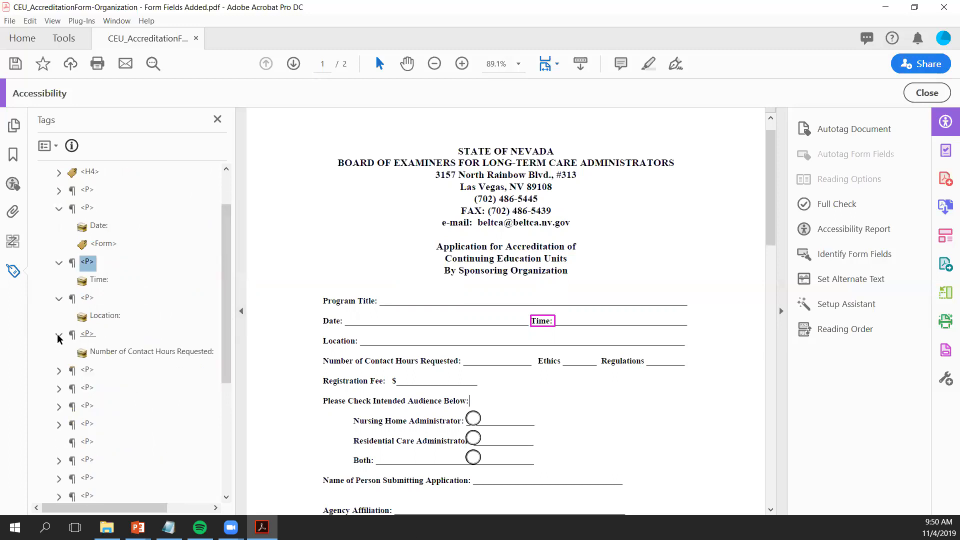
pyautogui.click(60, 371)
pyautogui.click(59, 409)
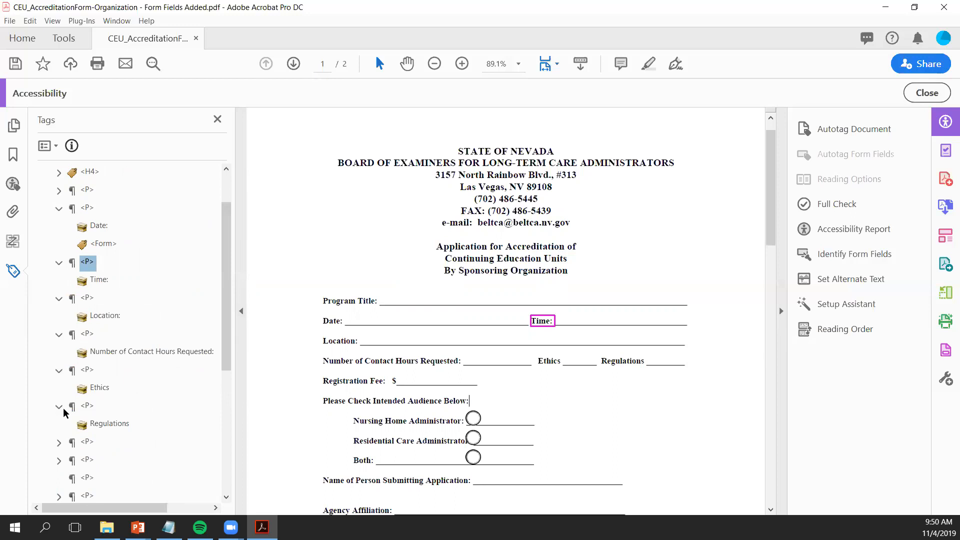
pyautogui.click(61, 445)
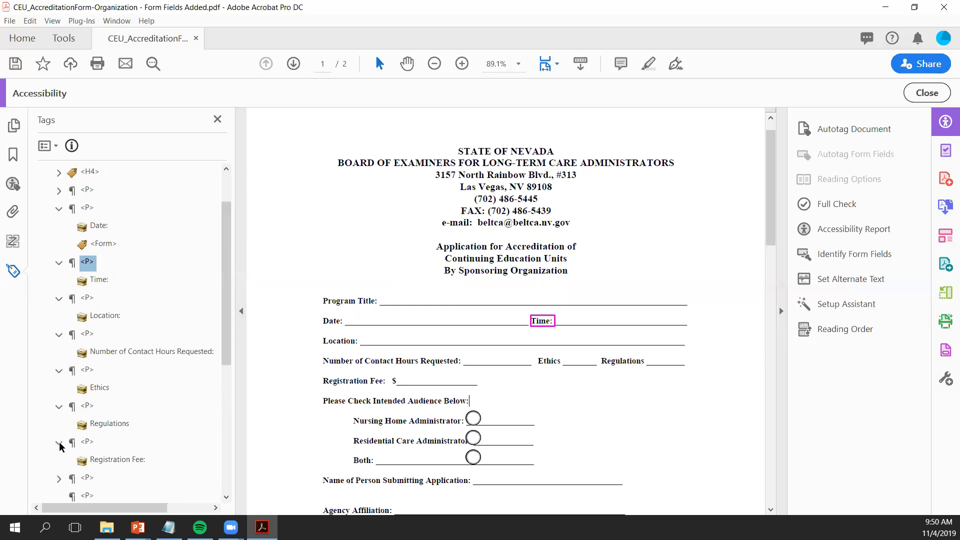
pyautogui.click(88, 442)
pyautogui.rightClick(88, 442)
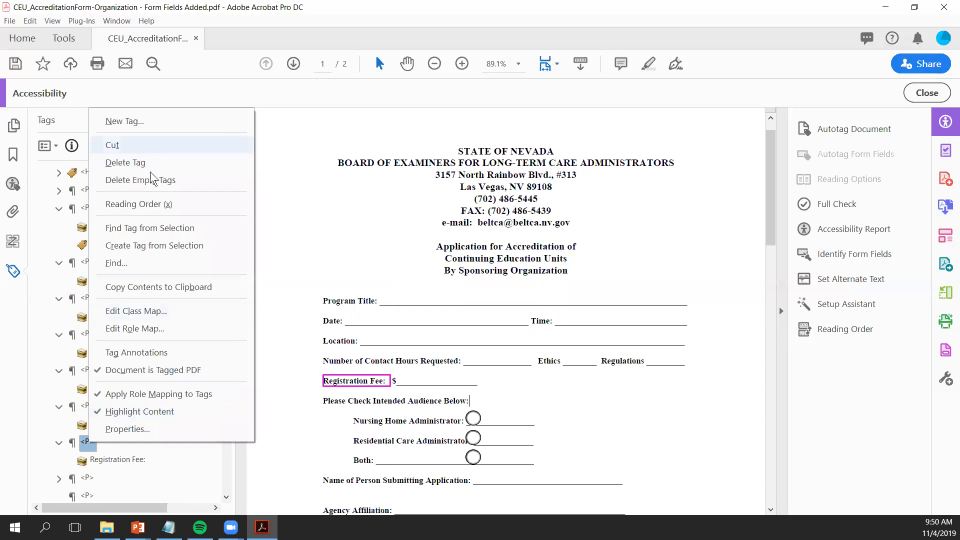
pyautogui.click(134, 122)
pyautogui.click(457, 285)
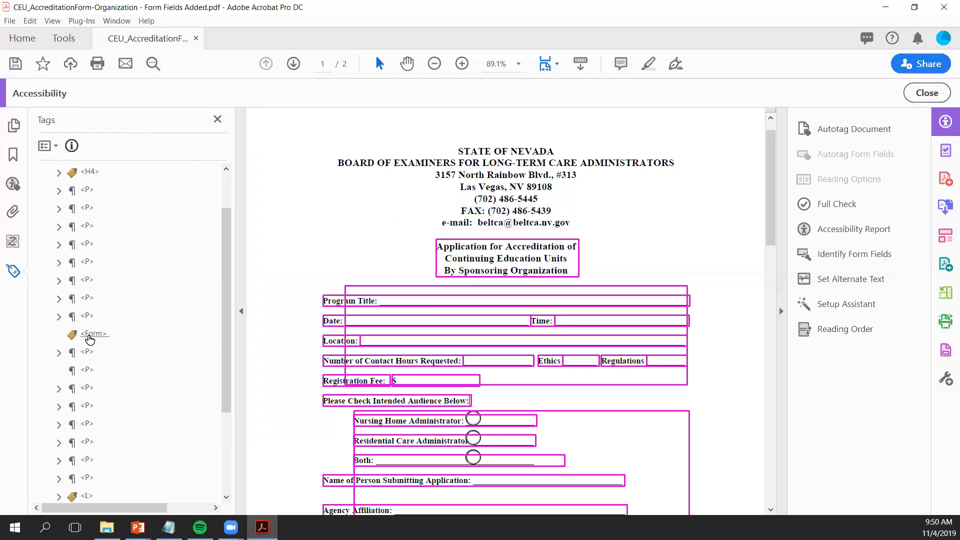
pyautogui.click(59, 317)
pyautogui.moveTo(93, 353)
pyautogui.mouseDown()
pyautogui.moveTo(115, 332)
pyautogui.moveTo(101, 332)
pyautogui.moveTo(97, 348)
pyautogui.mouseUp()
# - Cut the Registration Fee - OBJR tag from the last <Form> tag in the Program Title paragraph
pyautogui.moveTo(225, 357); pyautogui.dragTo(224, 326)
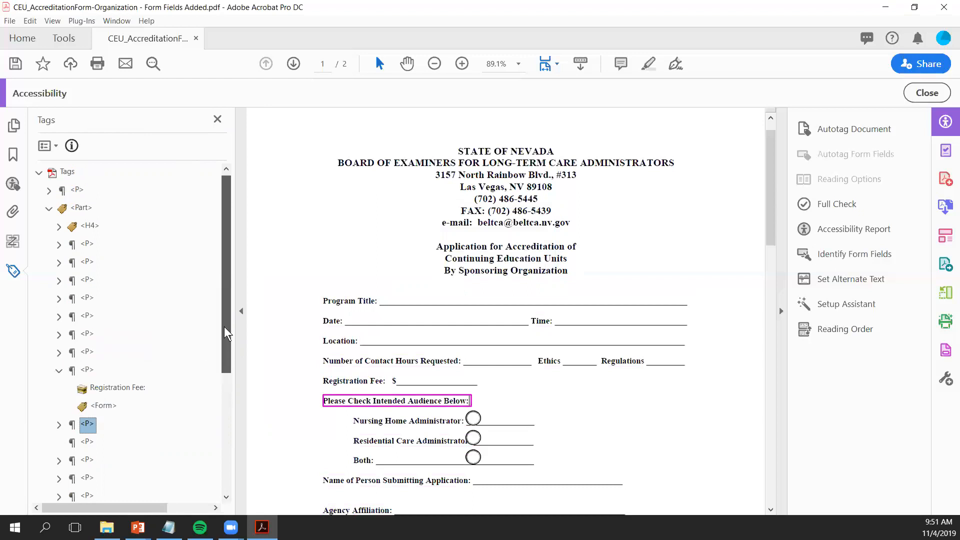
pyautogui.click(59, 245)
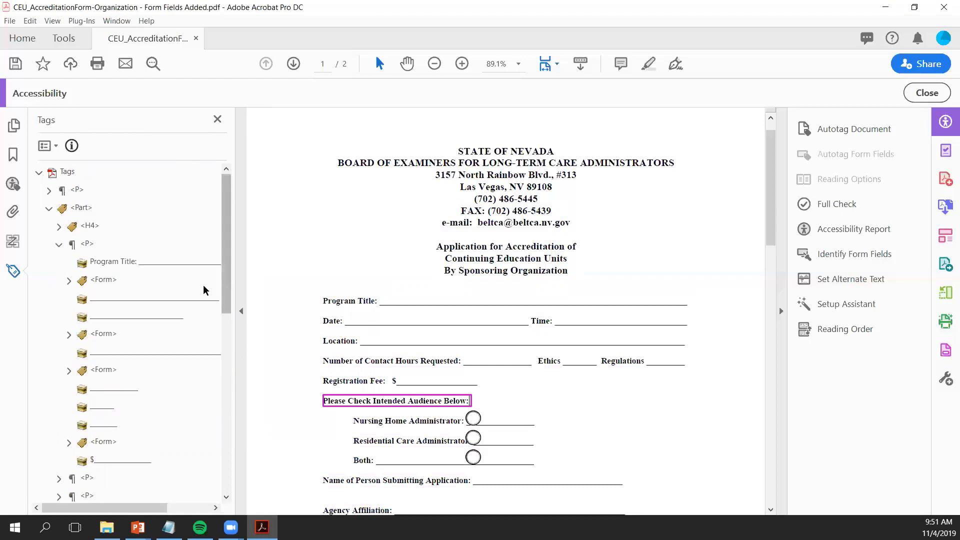
pyautogui.moveTo(225, 292); pyautogui.dragTo(225, 335)
pyautogui.click(69, 352)
pyautogui.click(109, 370)
pyautogui.rightClick(109, 369)
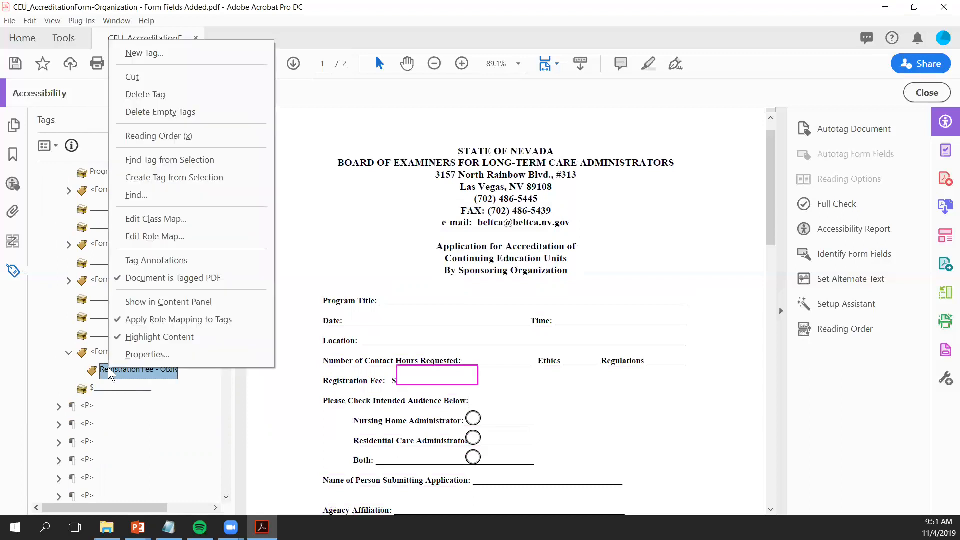
pyautogui.click(176, 76)
# - Paste the cut Registration Fee - OBJR as a child of the empty <Form> tag in the Registration Fee paragraph
pyautogui.moveTo(225, 272); pyautogui.dragTo(235, 356)
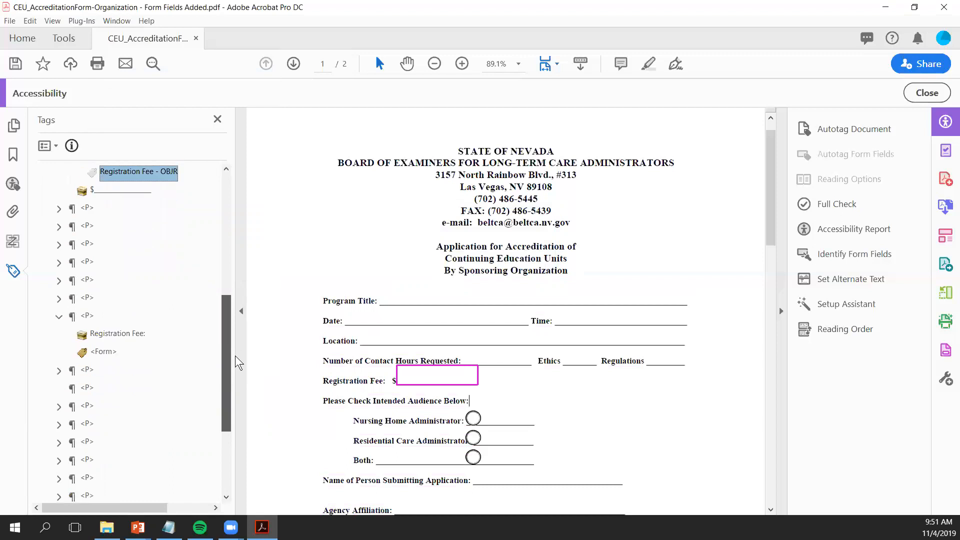
pyautogui.rightClick(95, 352)
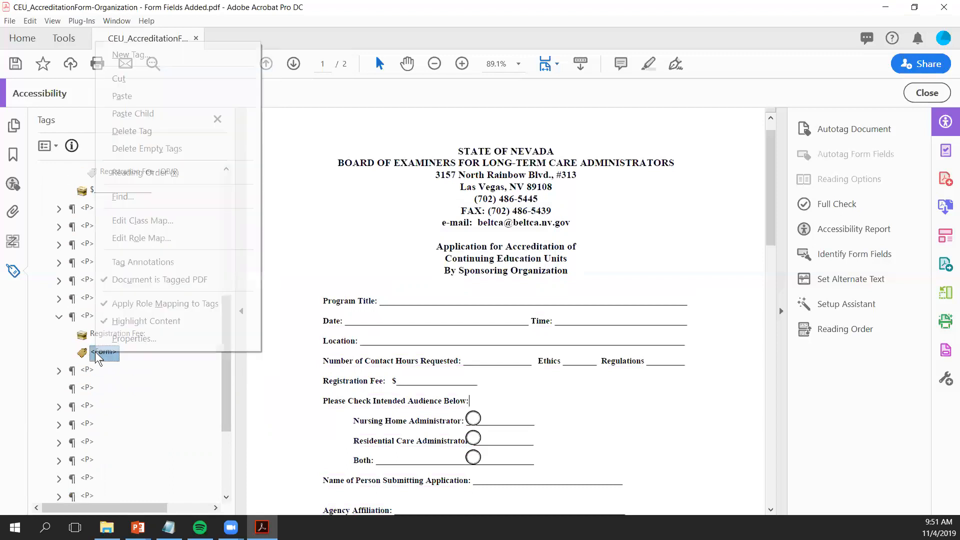
pyautogui.click(133, 111)
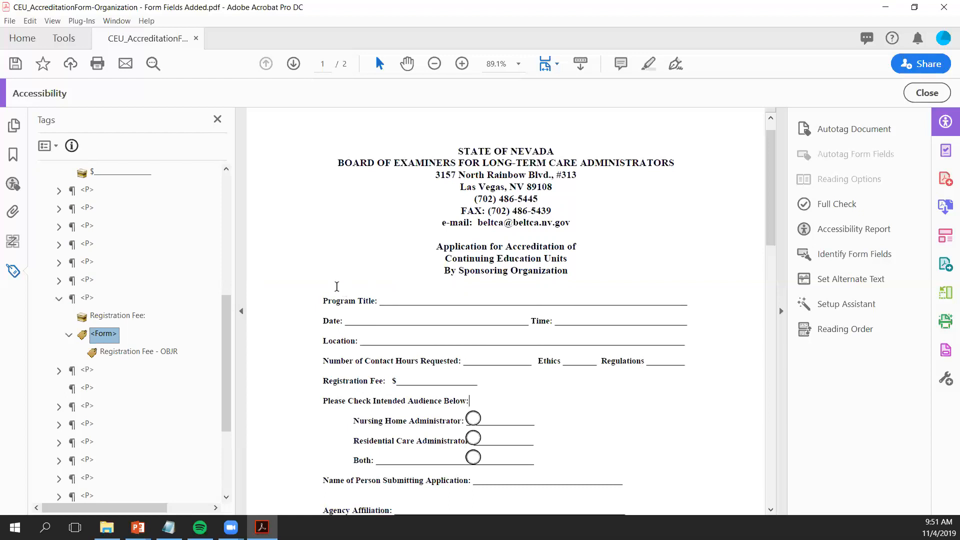
# - Switch to the PowerPoint slide show and review the Fix Tag Tree slide's required <Form> tag structure
pyautogui.click(138, 528)
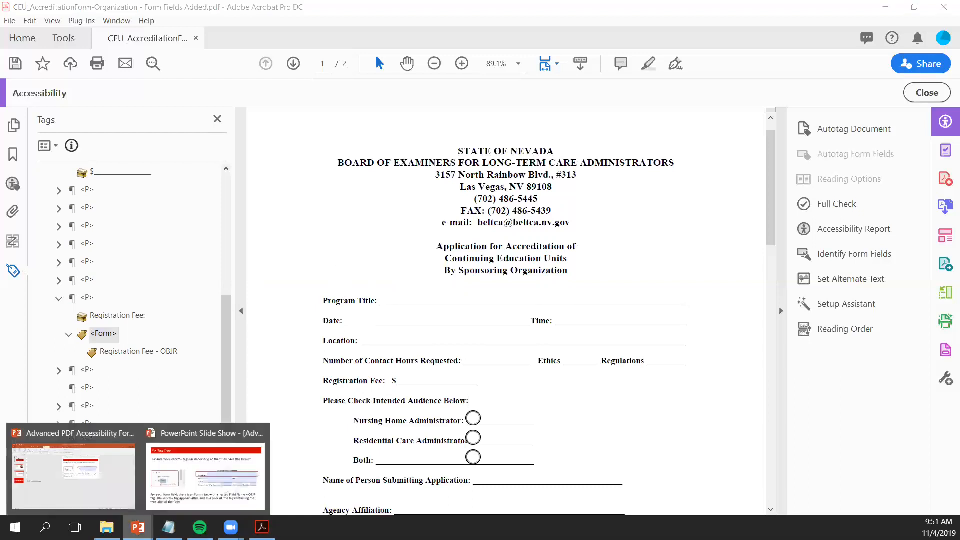
pyautogui.click(206, 493)
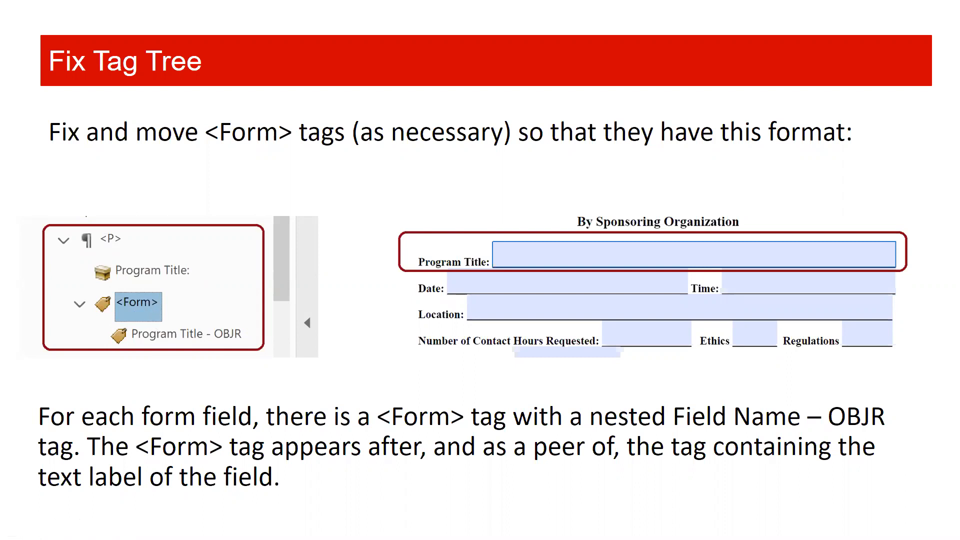
# - Switch to File Explorer, open CEU_AccreditationForm-Organization - Final in Acrobat and display its tag tree
pyautogui.hotkey('alt', 'Tab')
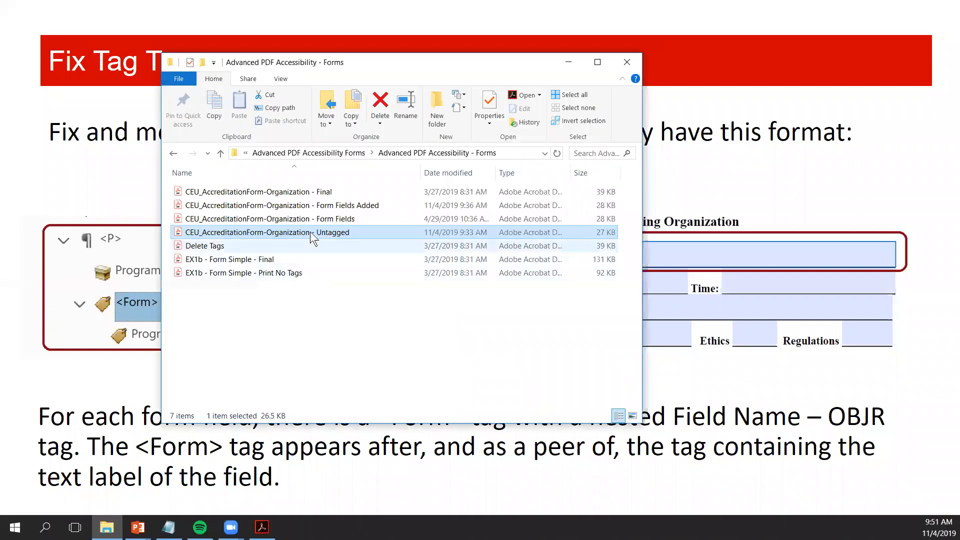
pyautogui.doubleClick(306, 191)
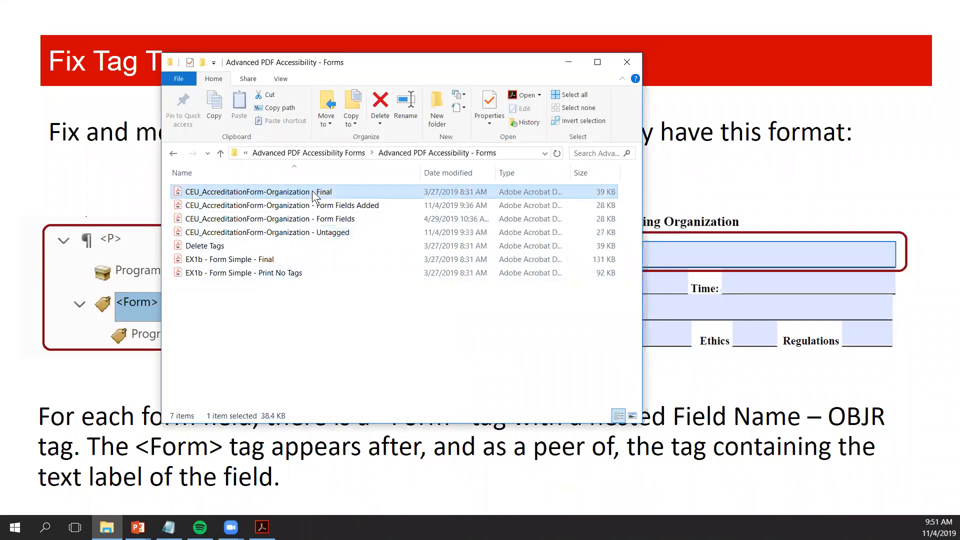
pyautogui.click(5, 296)
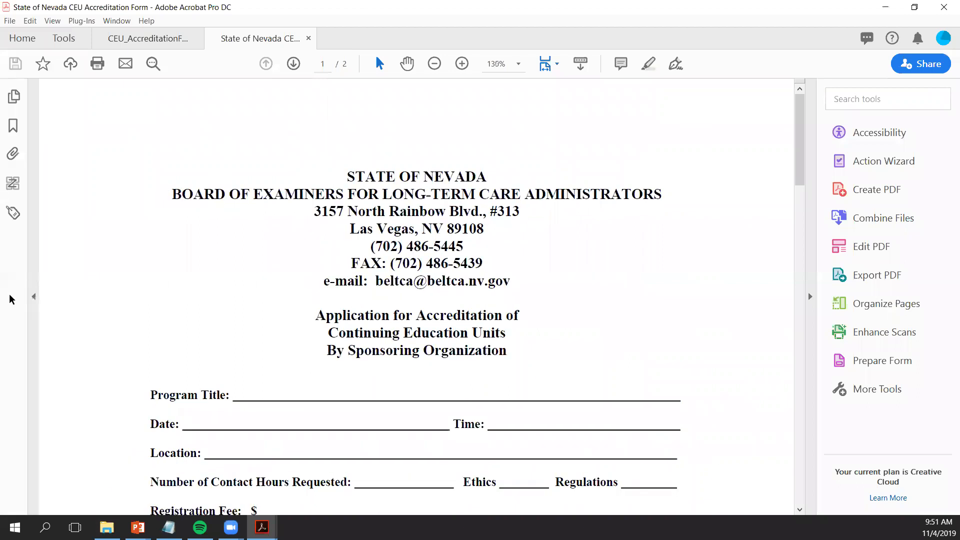
pyautogui.click(13, 212)
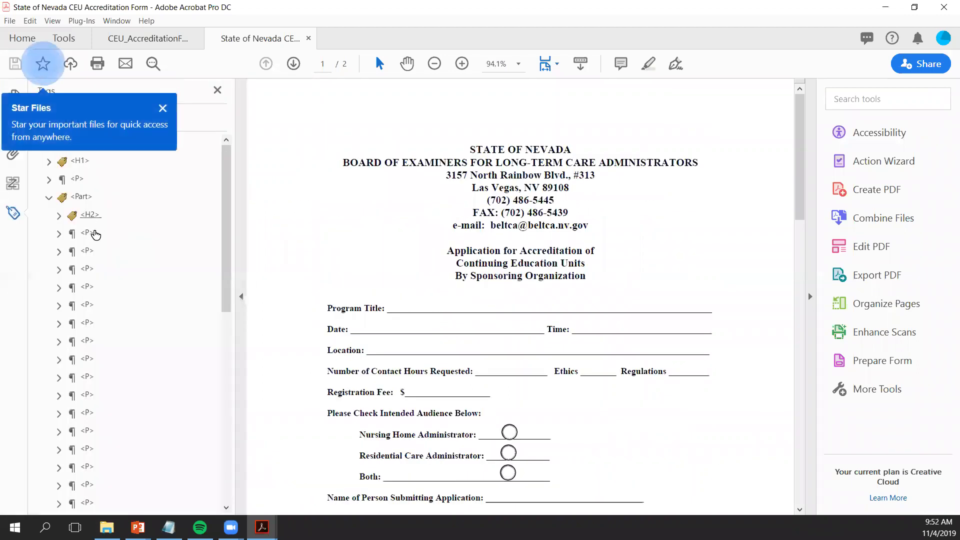
# - Examine how the finished form nests labels and <Form> tags in the Program Title, Date, Time, Location and Number of Contact Hours Requested paragraphs
pyautogui.click(85, 233)
pyautogui.click(58, 234)
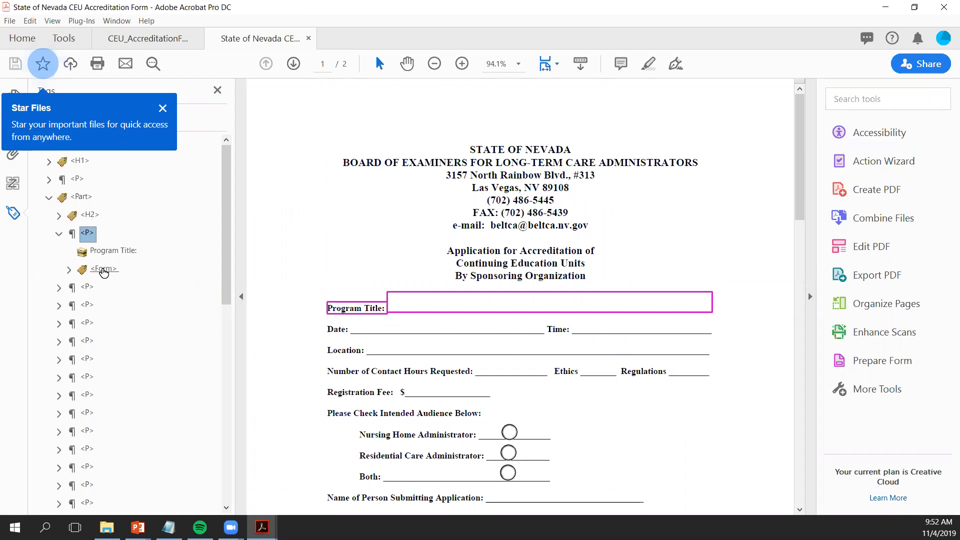
pyautogui.click(70, 270)
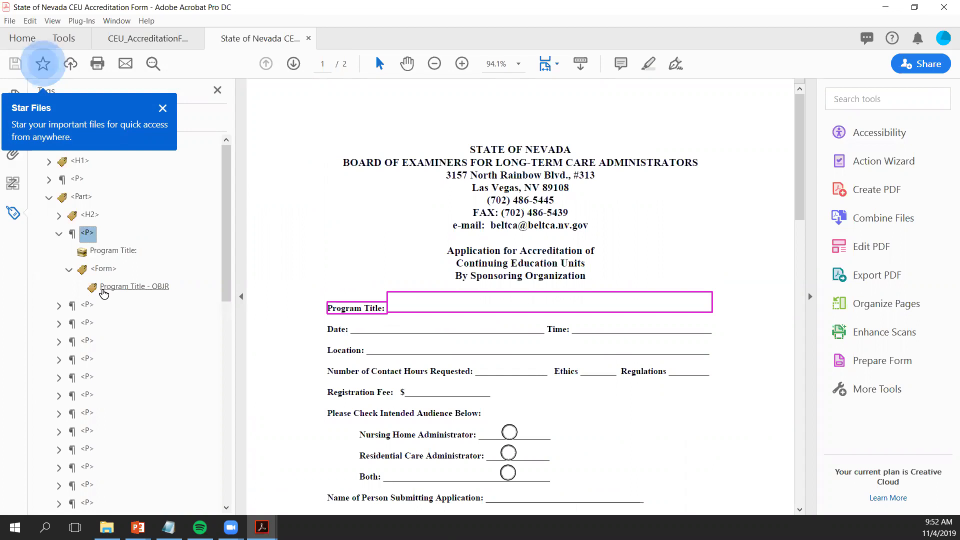
pyautogui.click(59, 305)
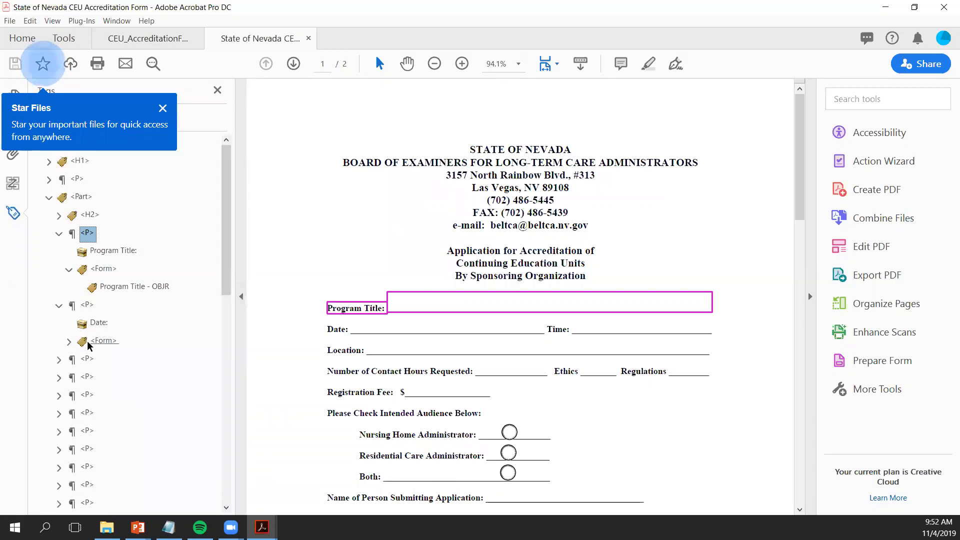
pyautogui.click(69, 343)
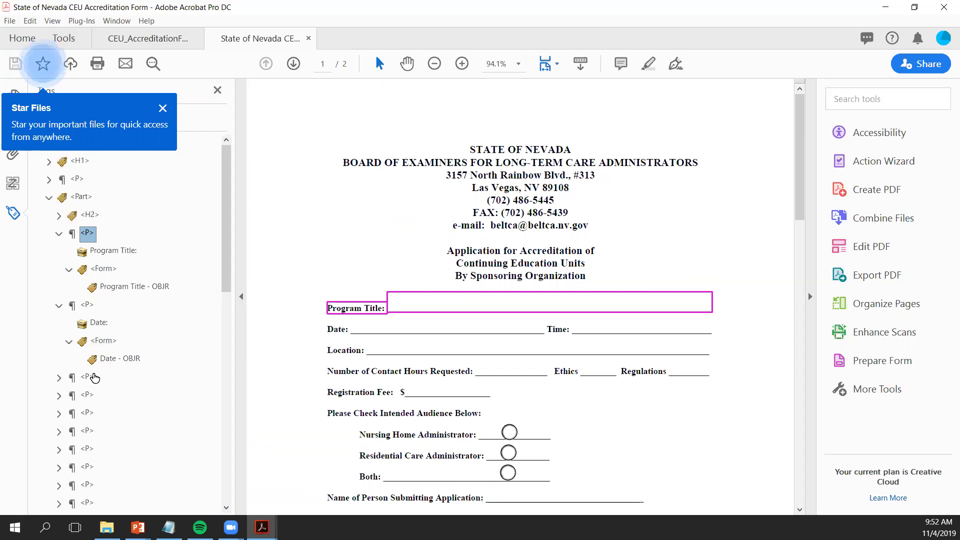
pyautogui.click(59, 379)
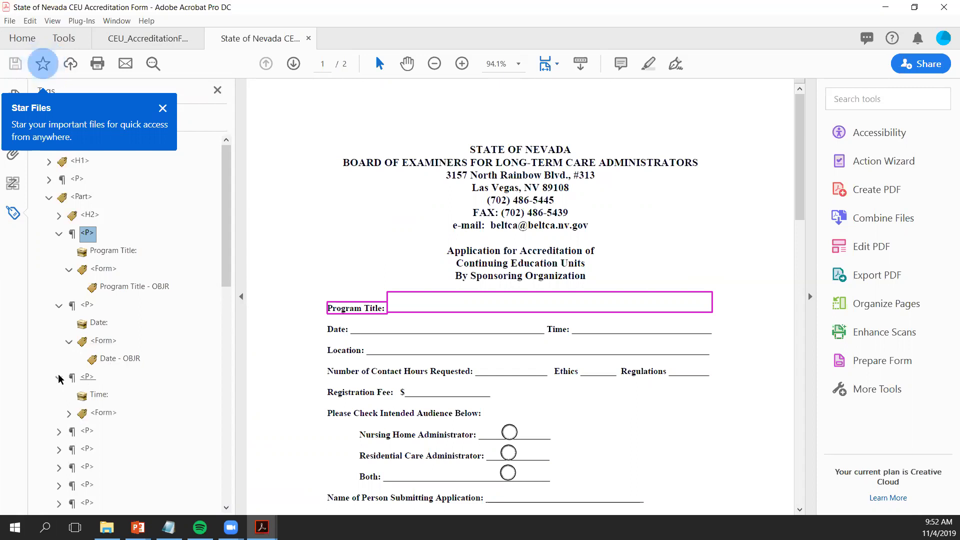
pyautogui.click(59, 432)
pyautogui.click(59, 485)
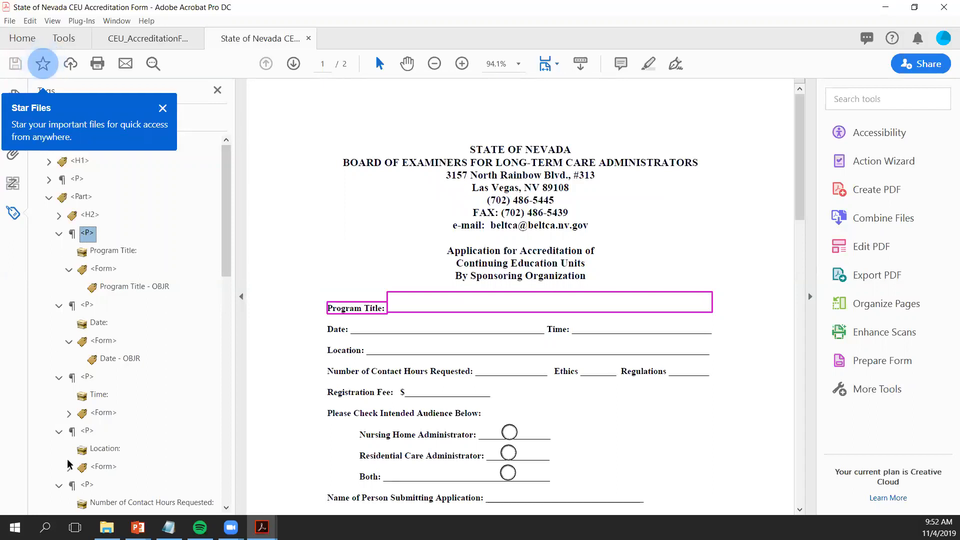
# - Switch the finished form to form editing and review the Program Title field's name and tooltip in its properties, then close them
pyautogui.click(857, 365)
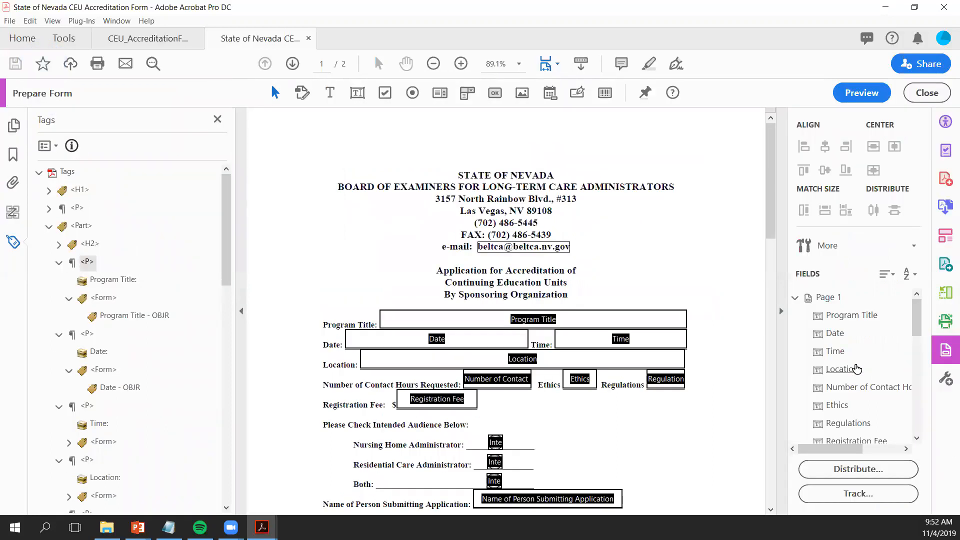
pyautogui.click(546, 321)
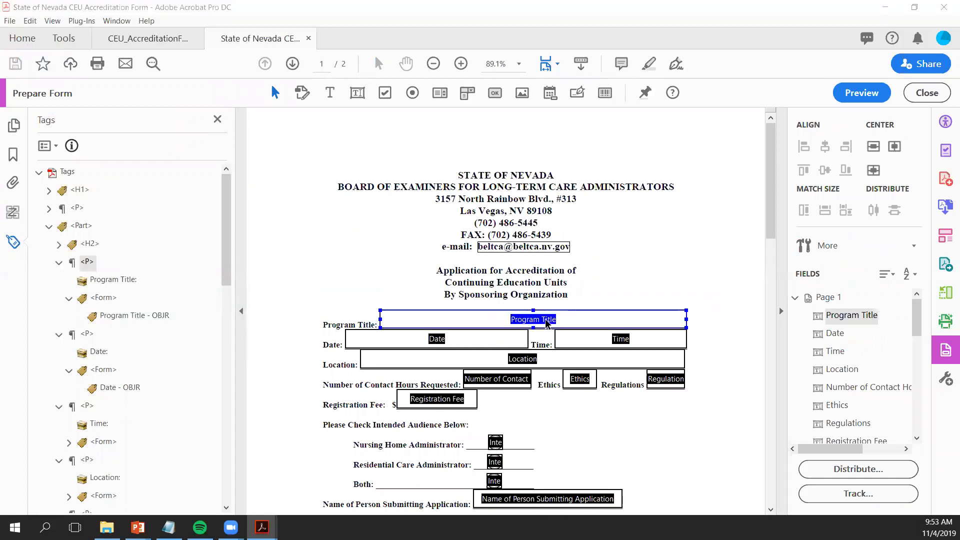
pyautogui.doubleClick(546, 321)
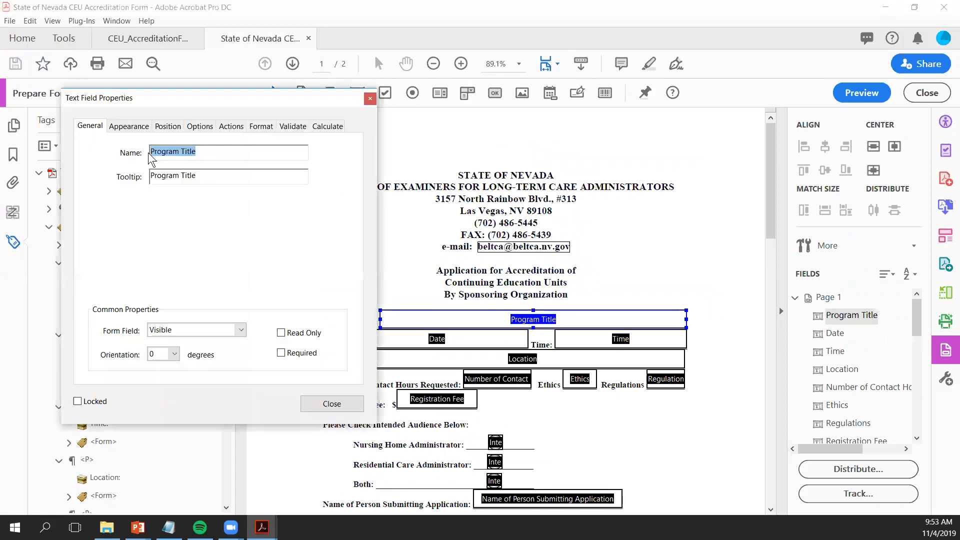
pyautogui.moveTo(313, 94); pyautogui.dragTo(241, 109)
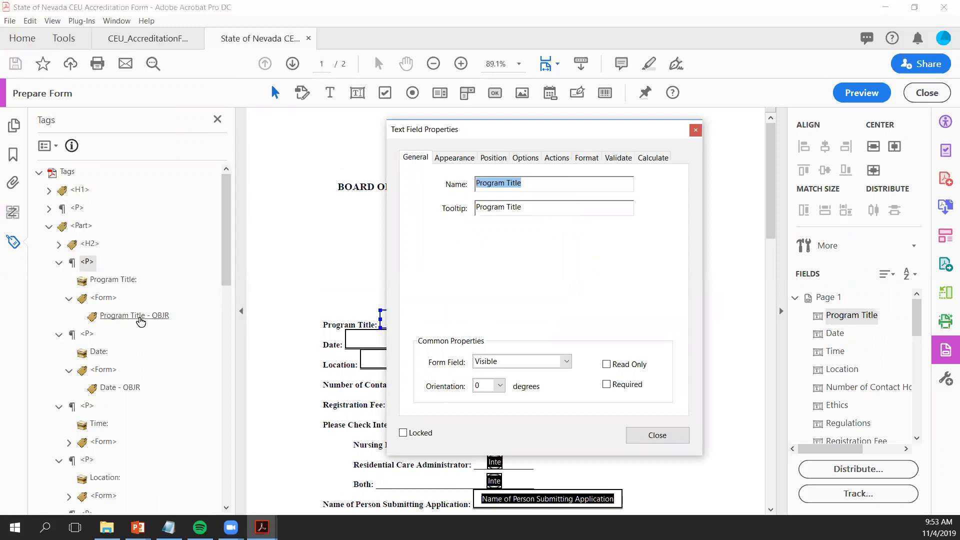
pyautogui.click(660, 436)
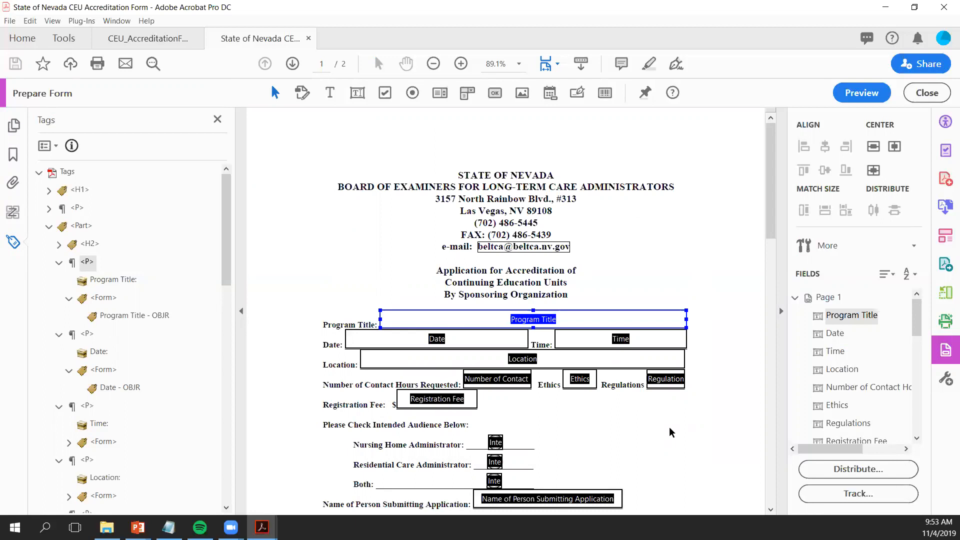
# - Return to the CEU_AccreditationForm-Organization - Form Fields Added PDF and review the tags nested in the Program Title paragraph
pyautogui.click(163, 40)
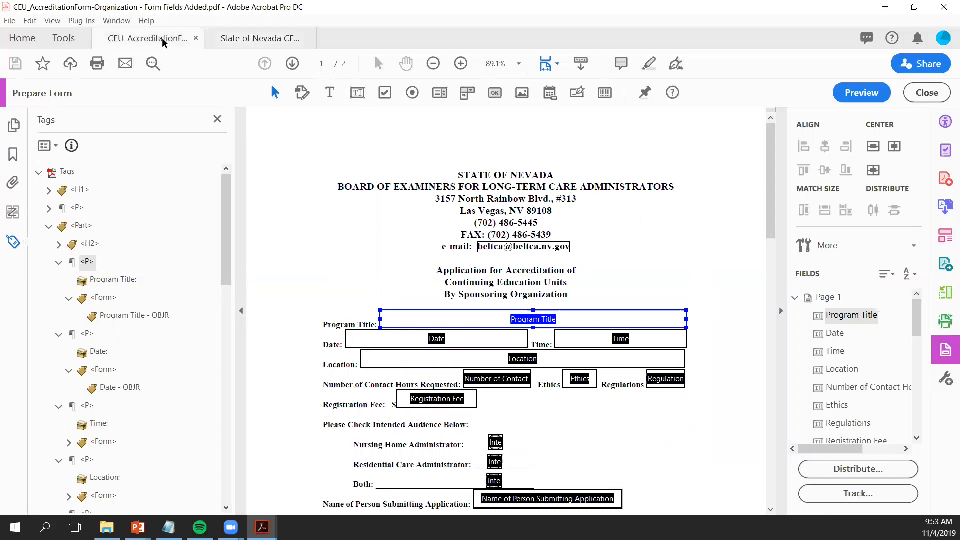
pyautogui.moveTo(223, 329); pyautogui.dragTo(246, 203)
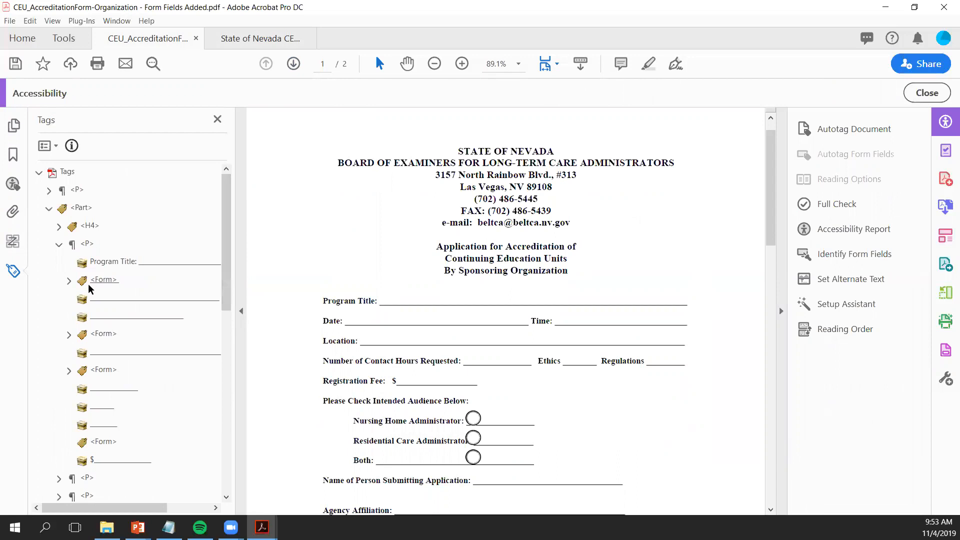
pyautogui.click(59, 245)
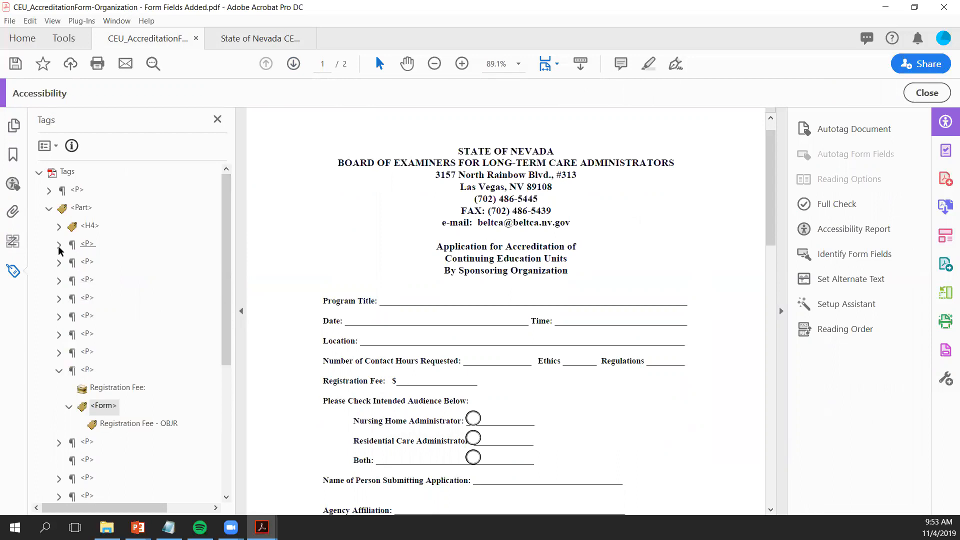
pyautogui.click(59, 245)
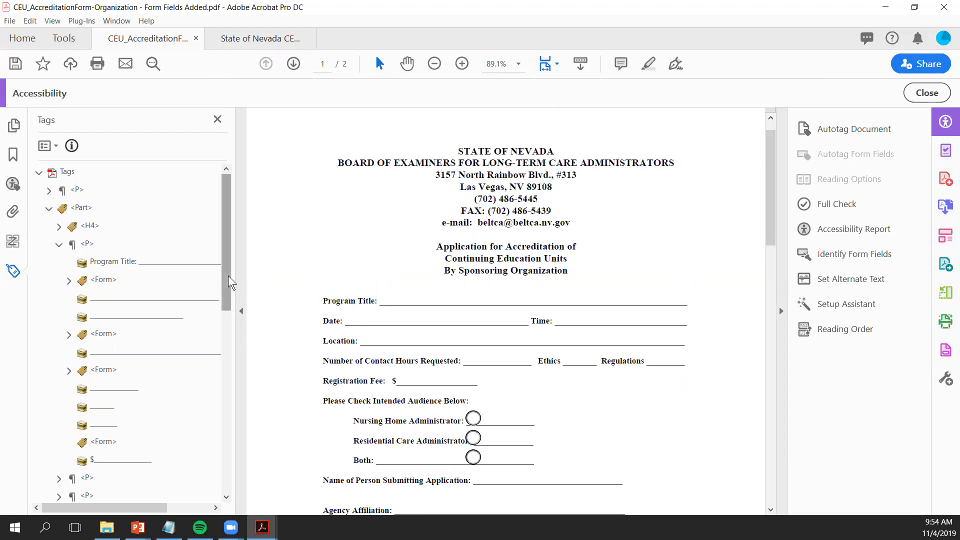
pyautogui.scroll(-1, 229, 282)
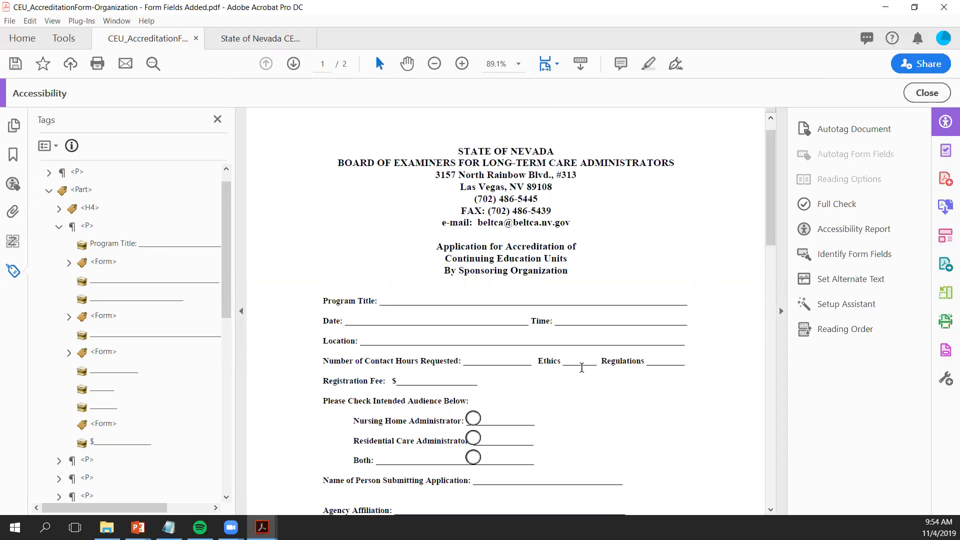
# - Locate the tag of the City label from its text on the page and examine the neighbouring tags
pyautogui.scroll(-4, 588, 398)
pyautogui.moveTo(376, 411); pyautogui.dragTo(358, 409)
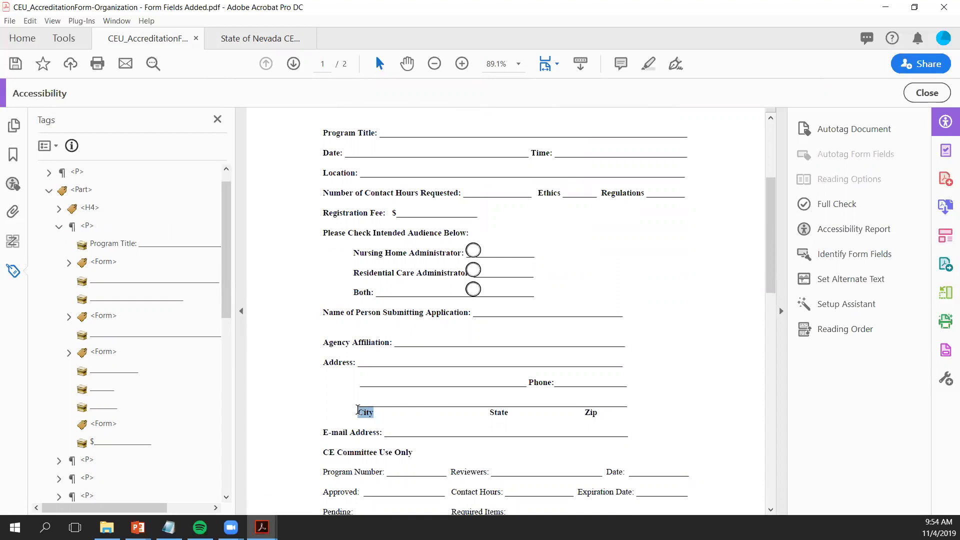
pyautogui.click(53, 147)
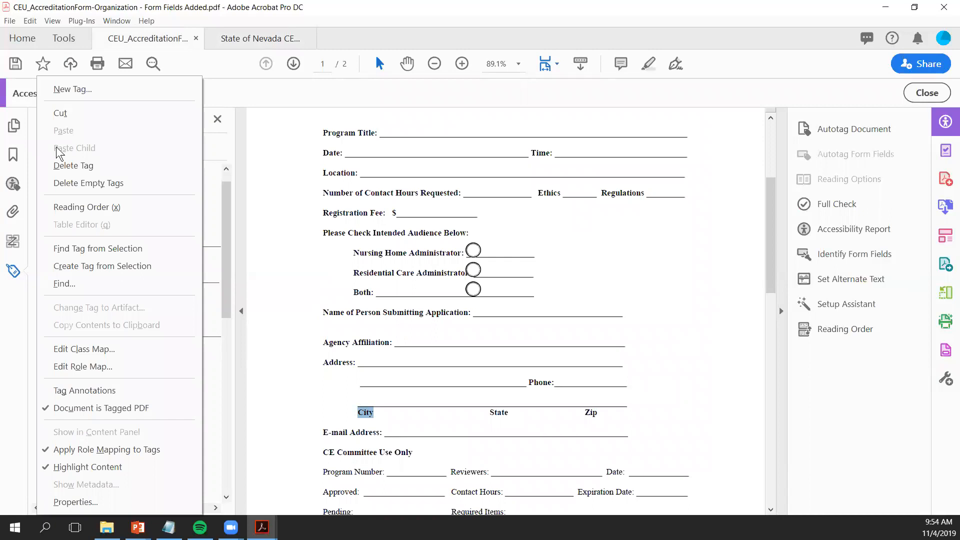
pyautogui.click(97, 249)
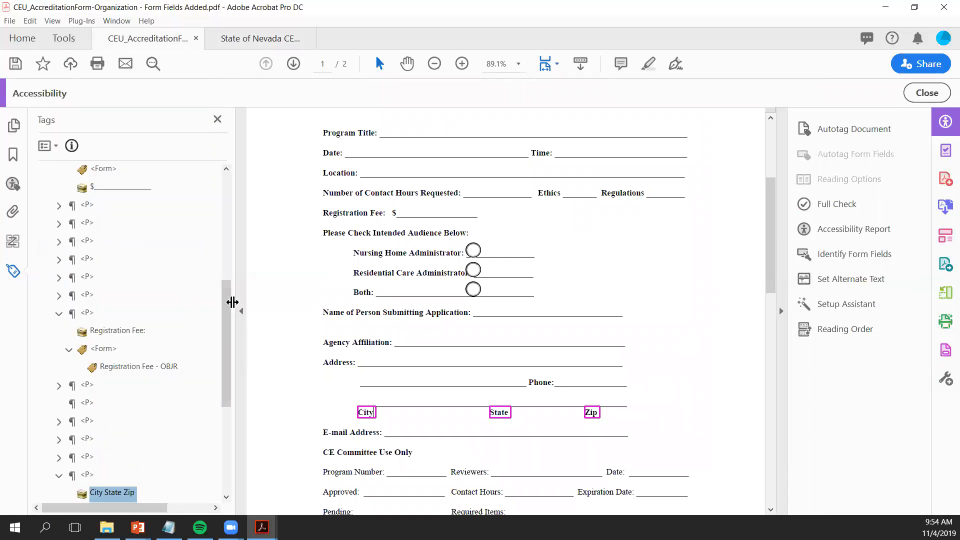
pyautogui.moveTo(225, 323); pyautogui.dragTo(226, 371)
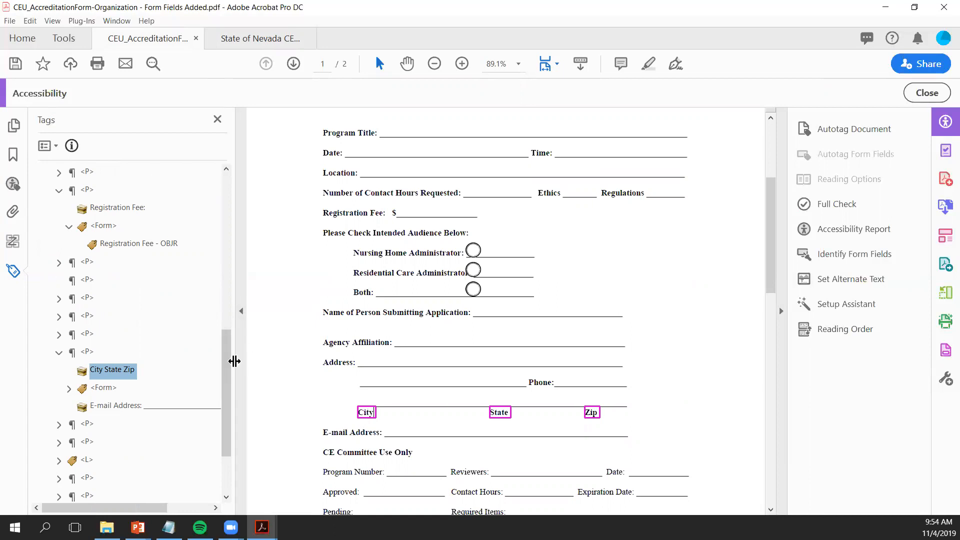
pyautogui.moveTo(224, 359); pyautogui.dragTo(232, 279)
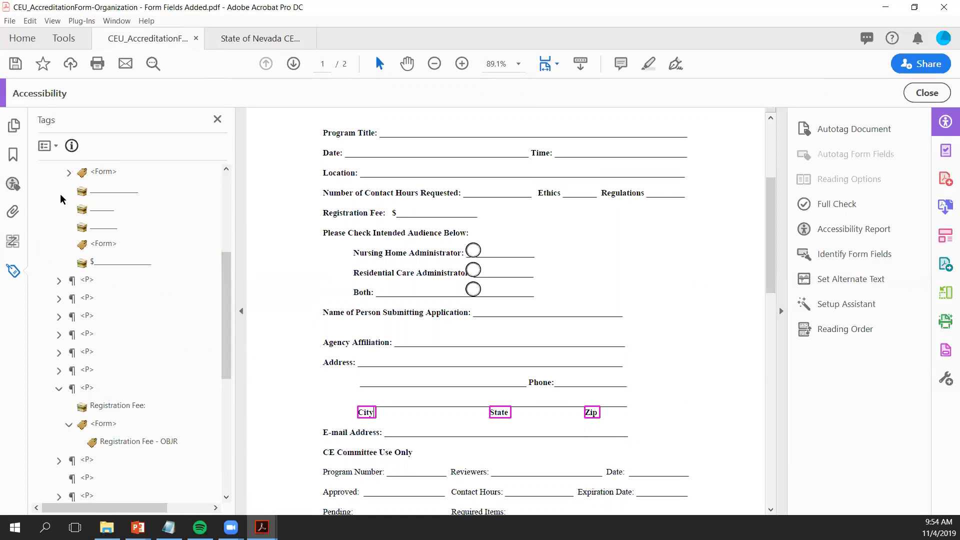
# - Locate the tag of the Address label from its text on the page and examine the <Form> tags around it
pyautogui.click(341, 329)
pyautogui.moveTo(323, 361); pyautogui.dragTo(357, 361)
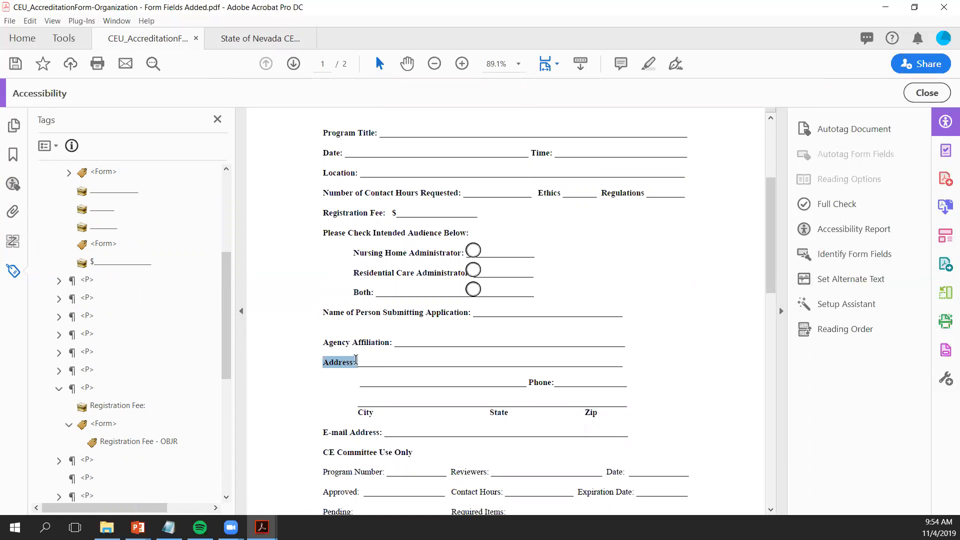
pyautogui.click(55, 145)
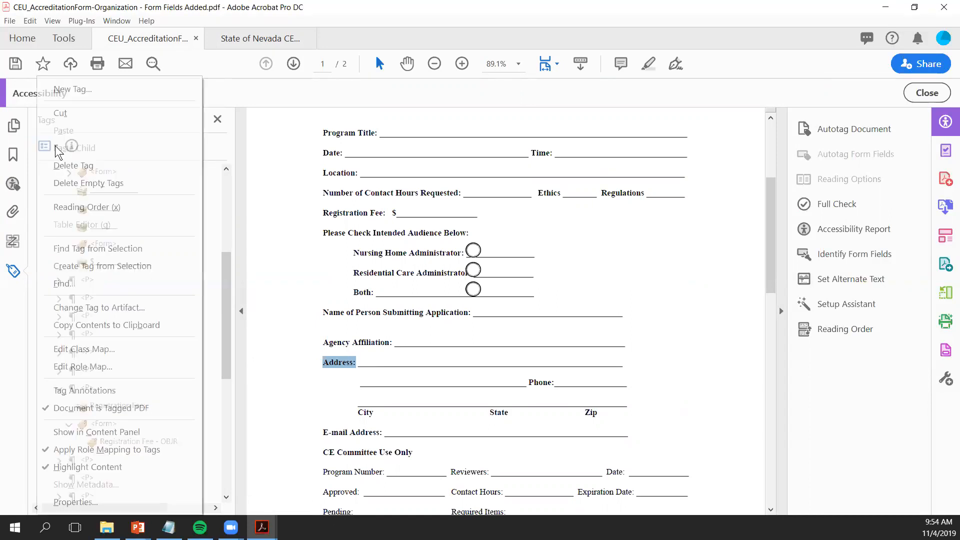
pyautogui.click(107, 248)
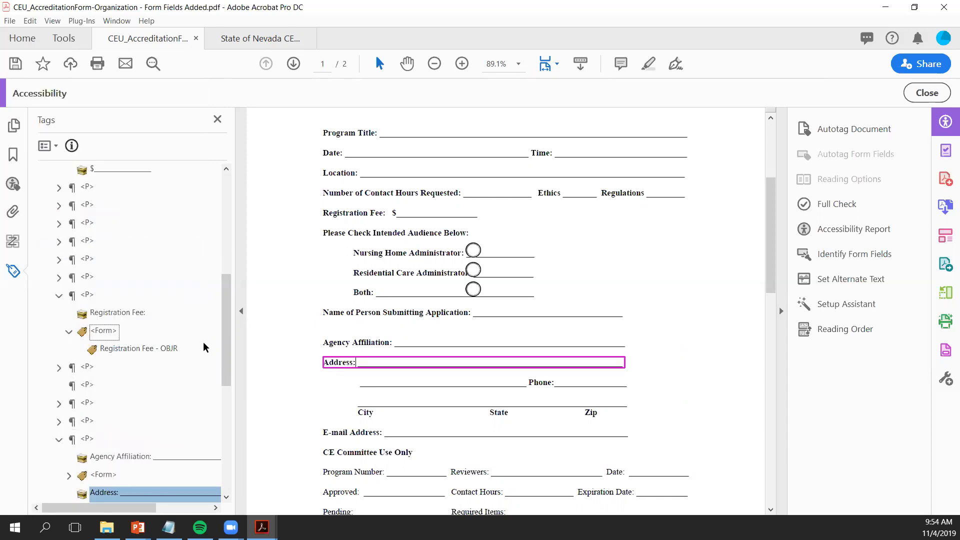
pyautogui.moveTo(225, 347); pyautogui.dragTo(222, 397)
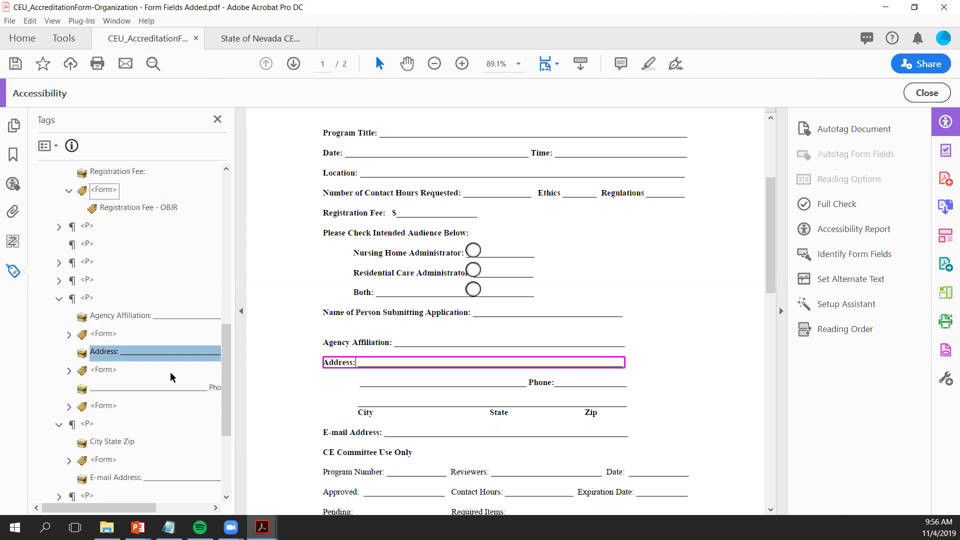
# - Switch to the PowerPoint slide show and advance past the Fix Tag Tree slide
pyautogui.hotkey('alt', 'Tab')
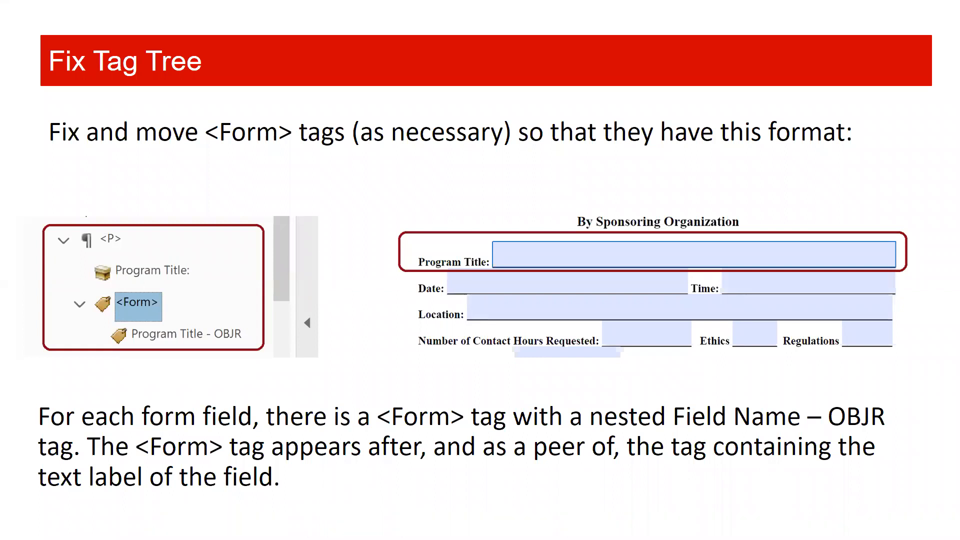
pyautogui.click(36, 528)
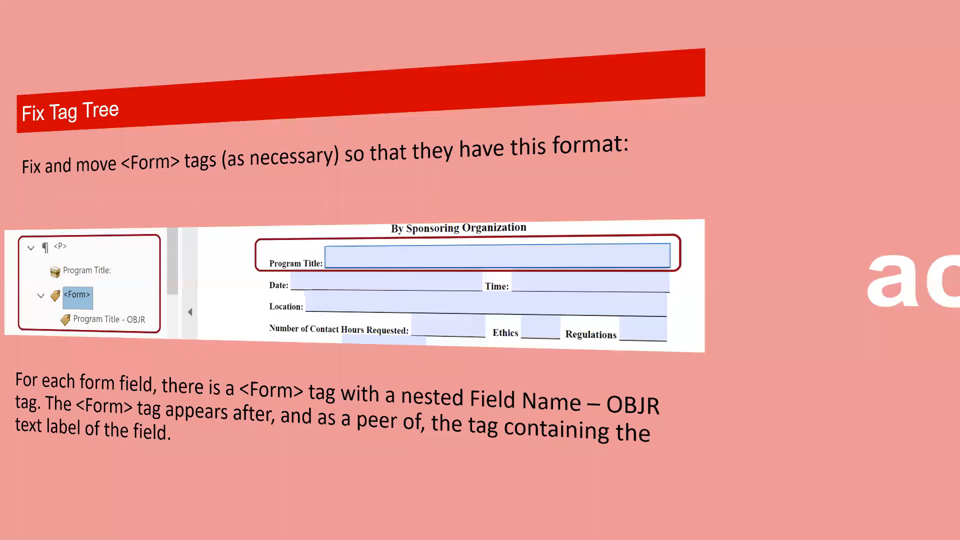